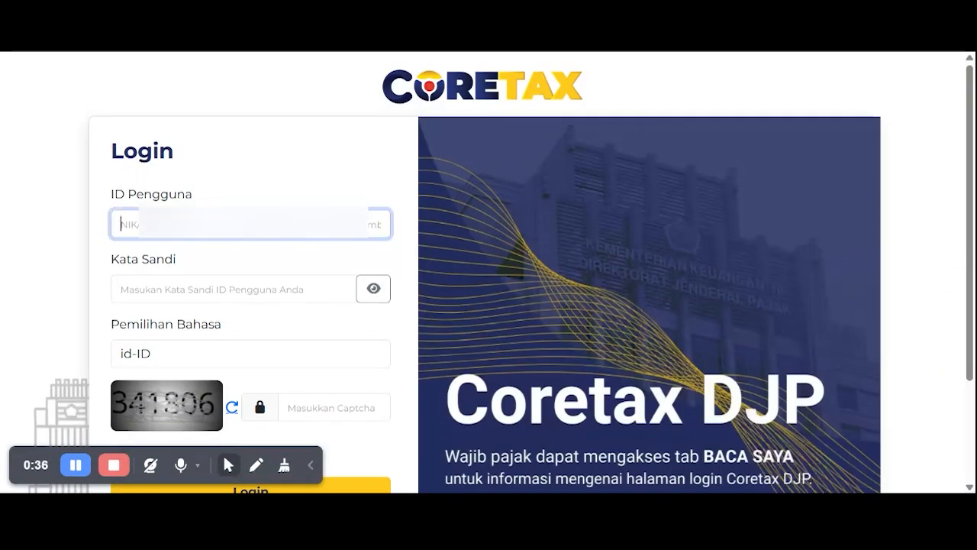
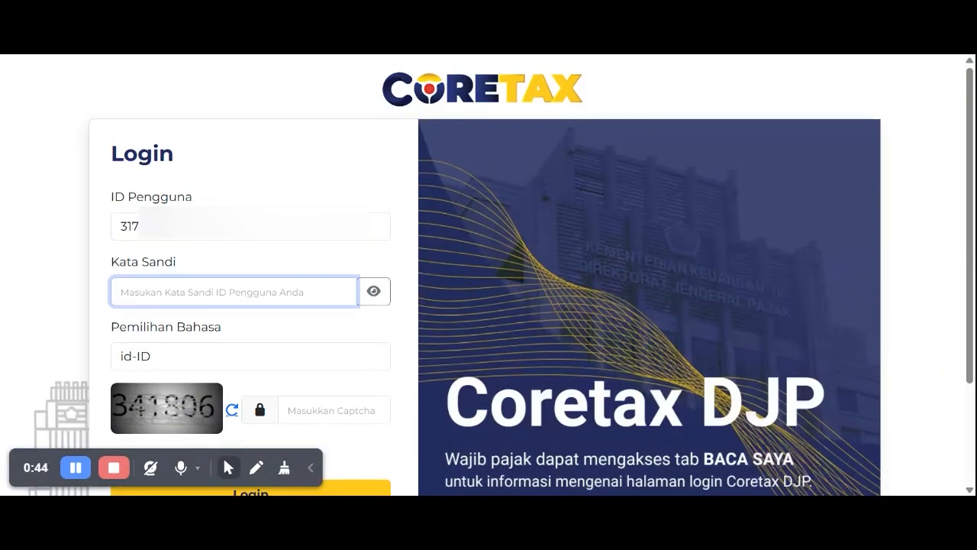
- Log in with the user ID, password and captcha code, then go to the SPT returns page
left_click(316, 358)
scroll(317, 365, "down", 1)
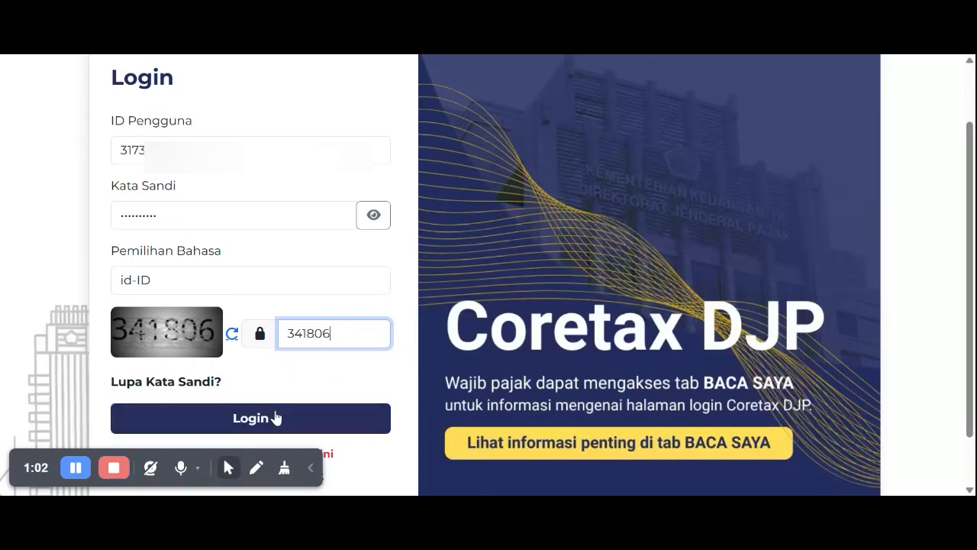
left_click(275, 417)
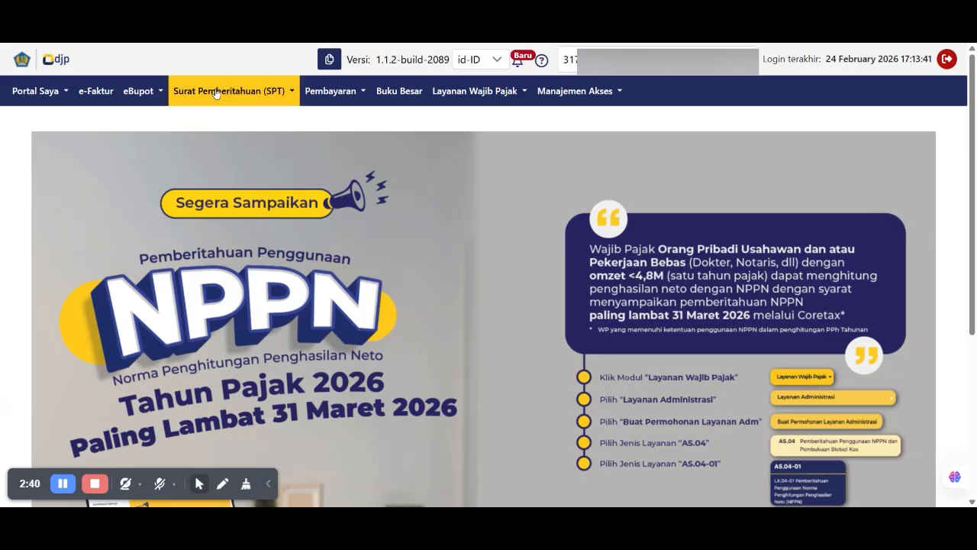
left_click(216, 93)
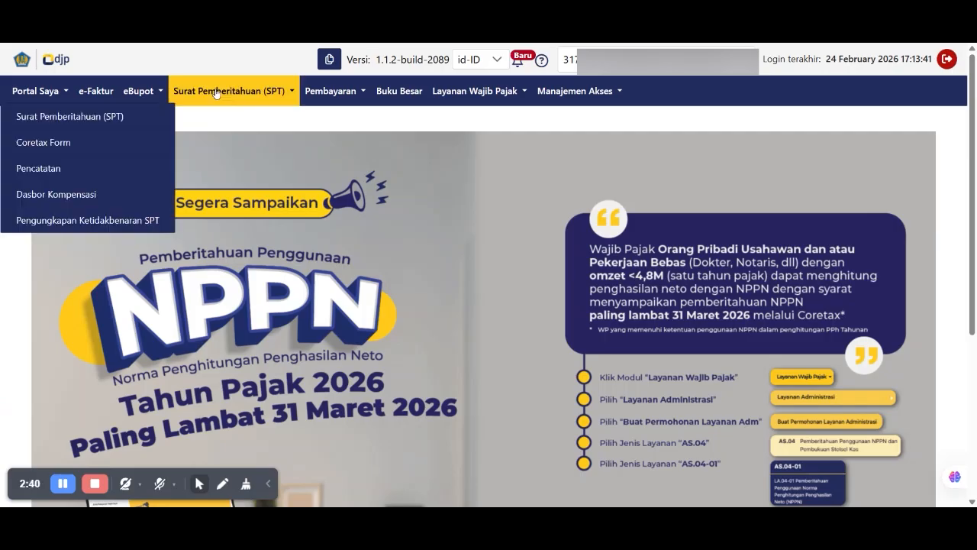
left_click(217, 117)
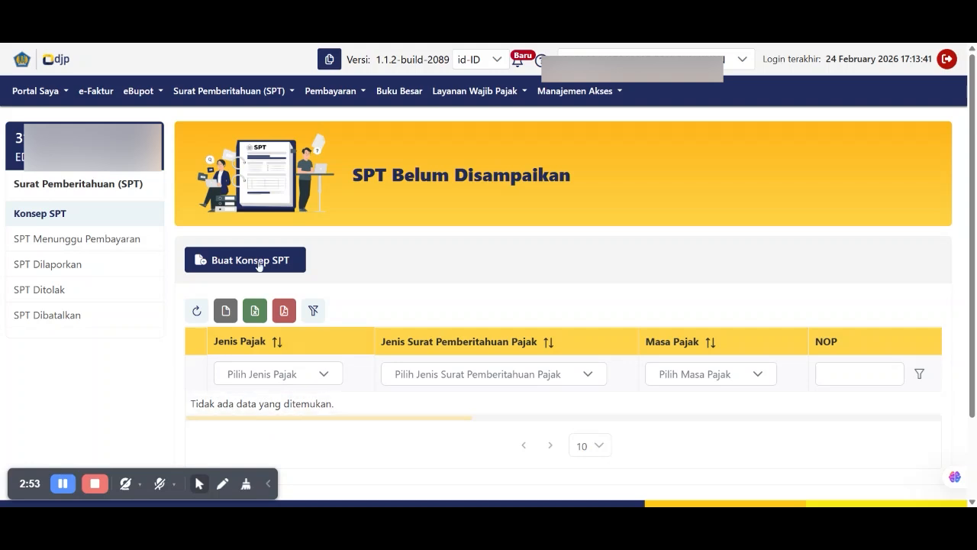
left_click(49, 271)
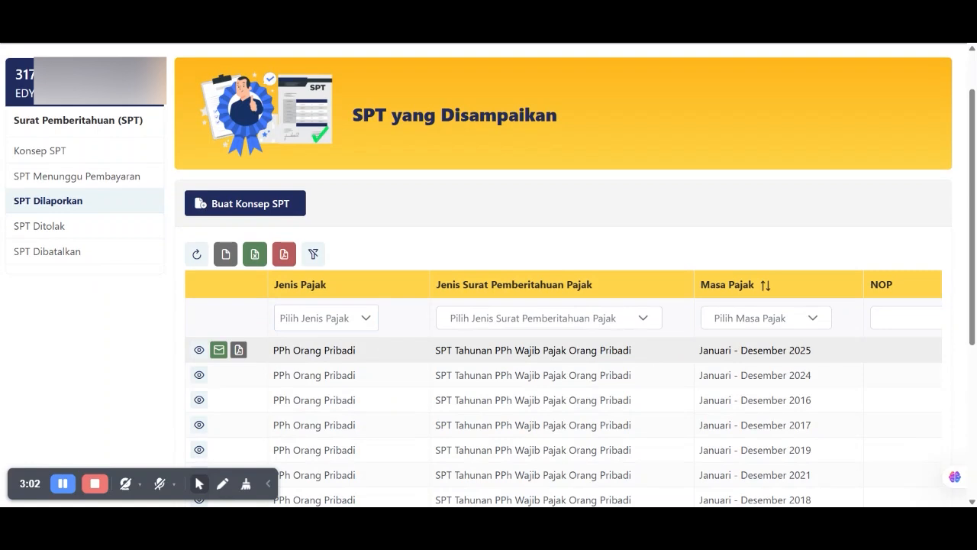
left_click_drag(273, 349, 825, 353)
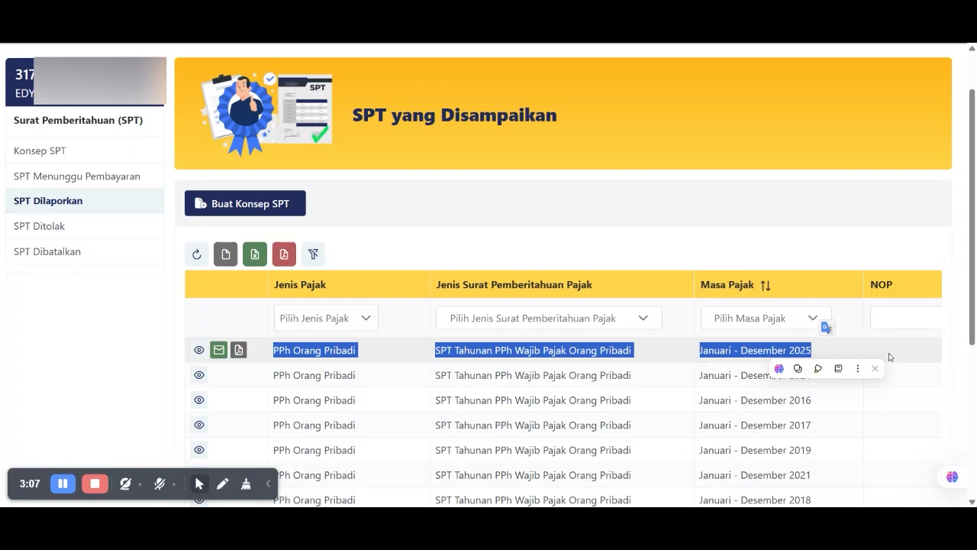
left_click(40, 150)
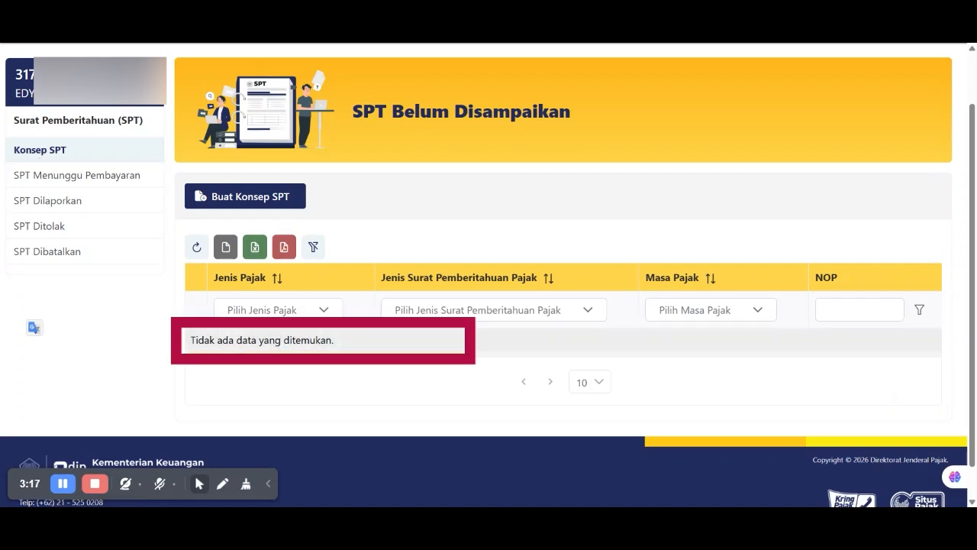
- Refresh the Konsep SPT list and start a new SPT draft with Buat Konsep SPT
left_click(197, 251)
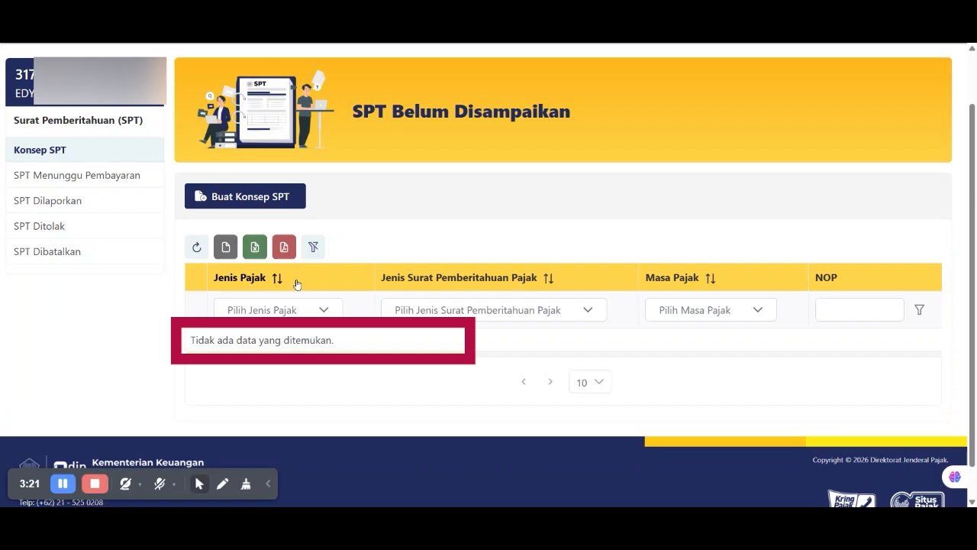
left_click(263, 200)
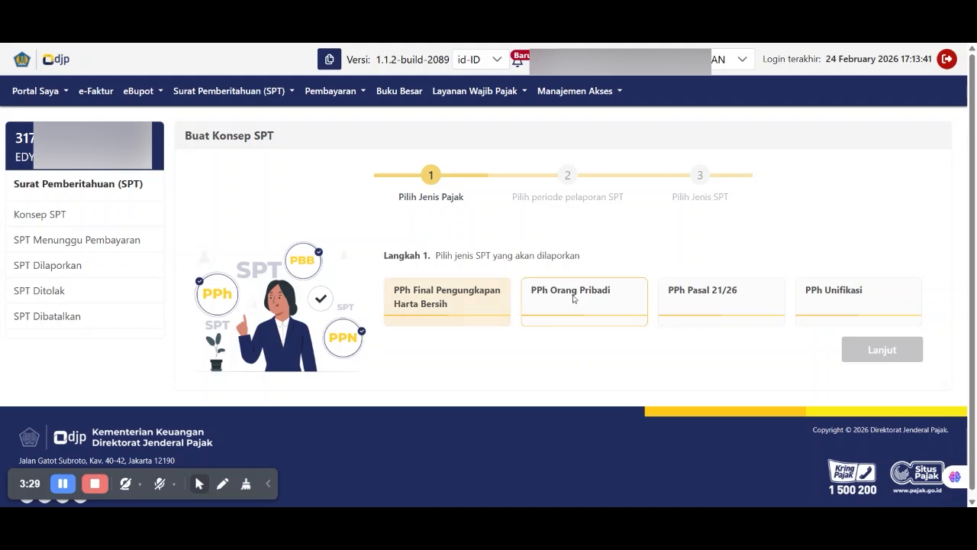
- Choose PPh Orang Pribadi, an annual SPT Tahunan, and the Januari - Desember 2025 period
scroll(573, 300, "down", 1)
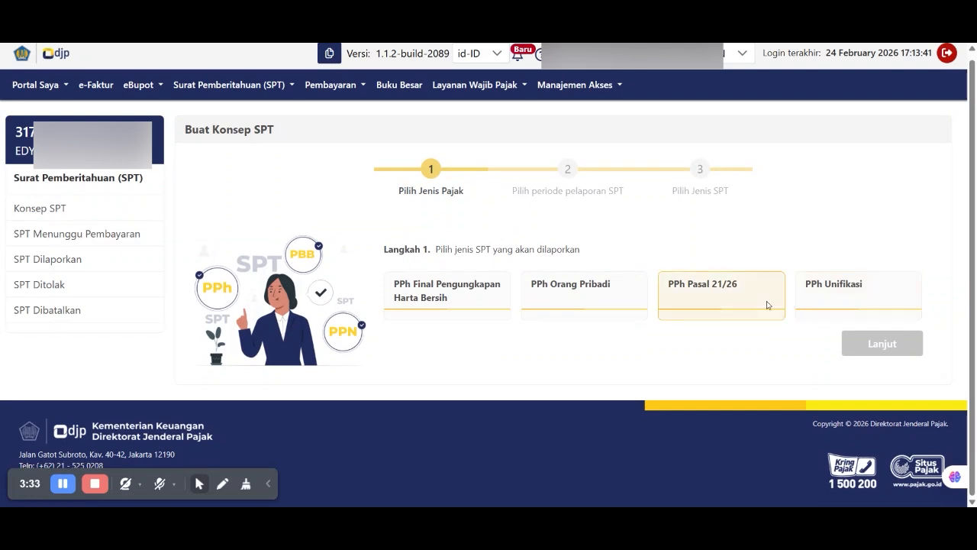
left_click(585, 293)
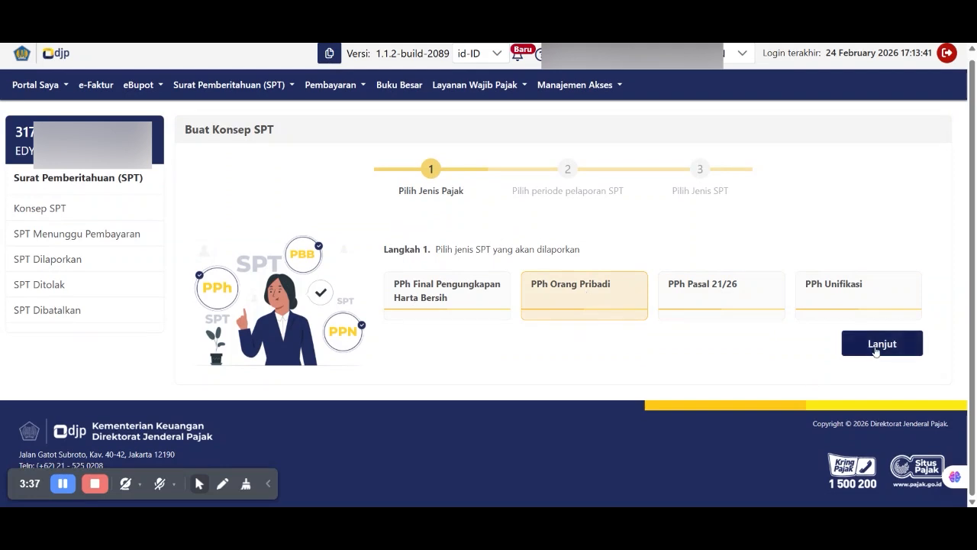
left_click(878, 345)
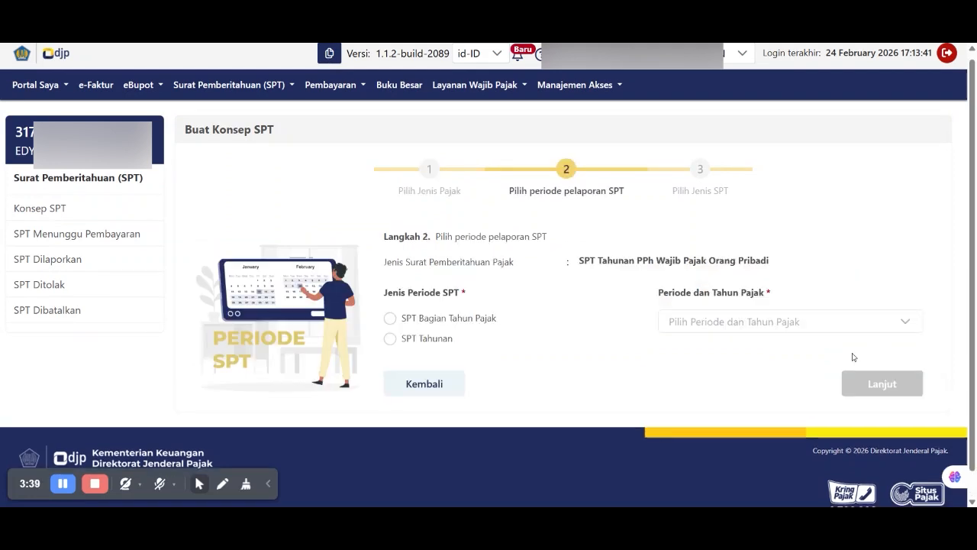
left_click(391, 339)
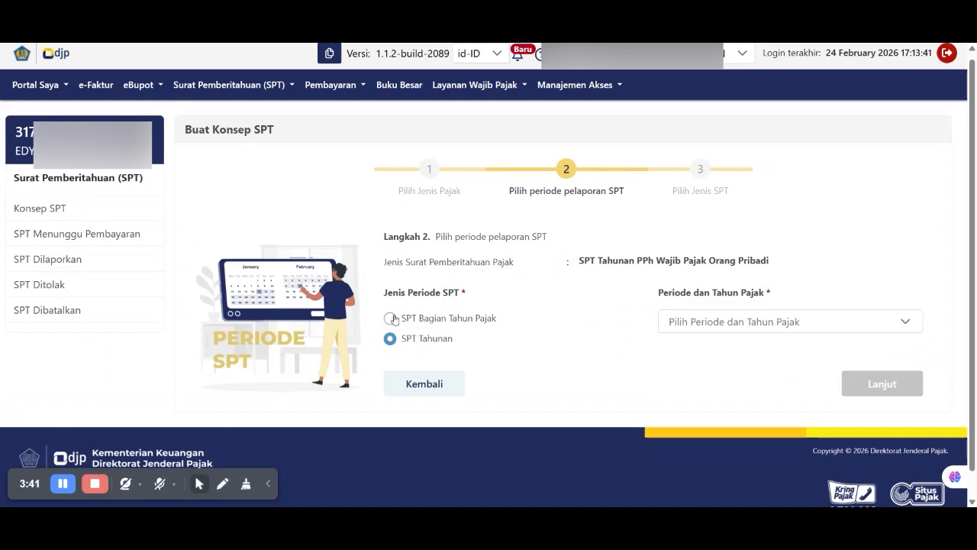
left_click(704, 322)
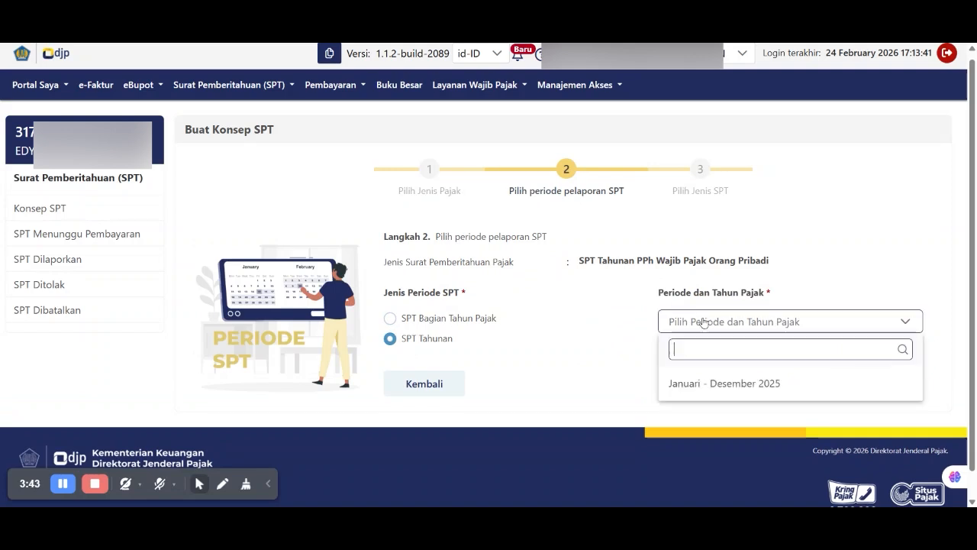
left_click(721, 389)
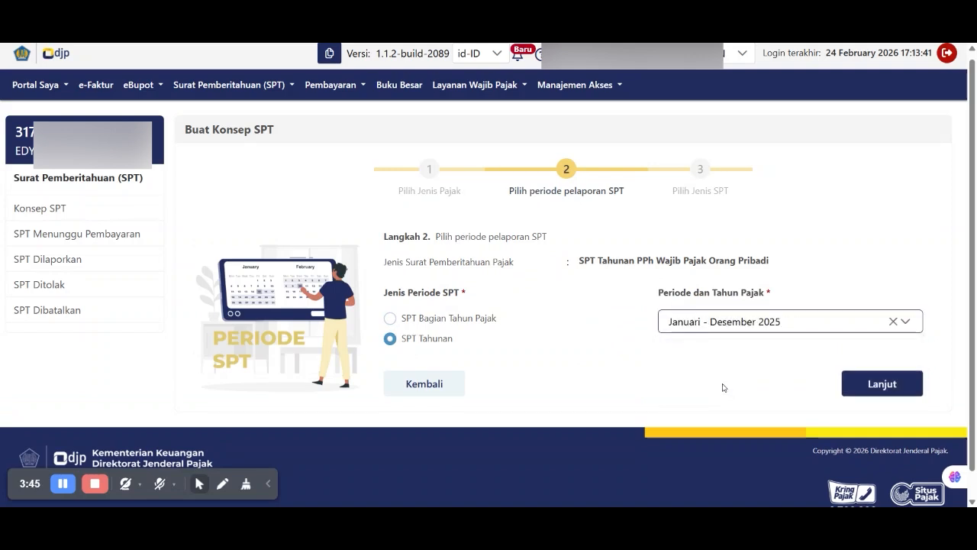
scroll(720, 386, "down", 1)
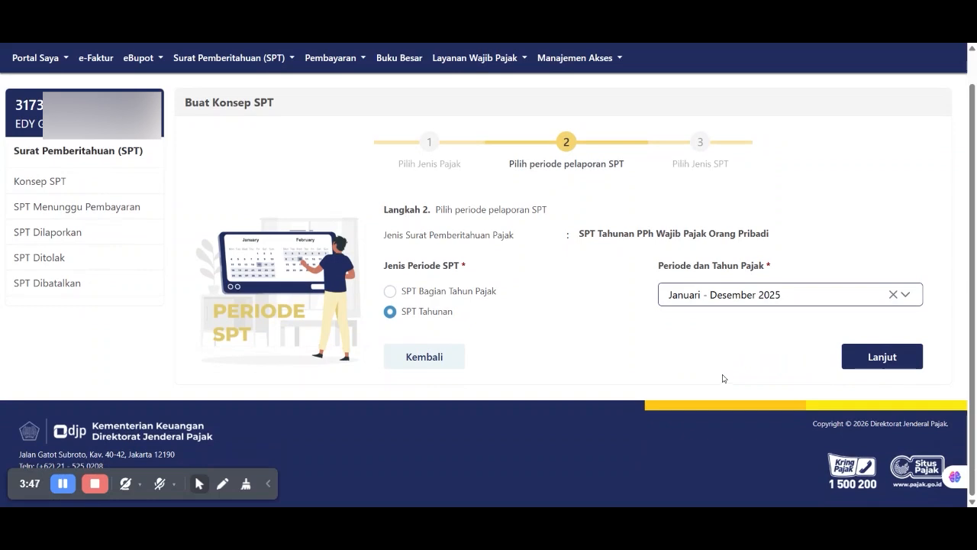
- Set the SPT model to Pembetulan and create the corrected draft
left_click(882, 357)
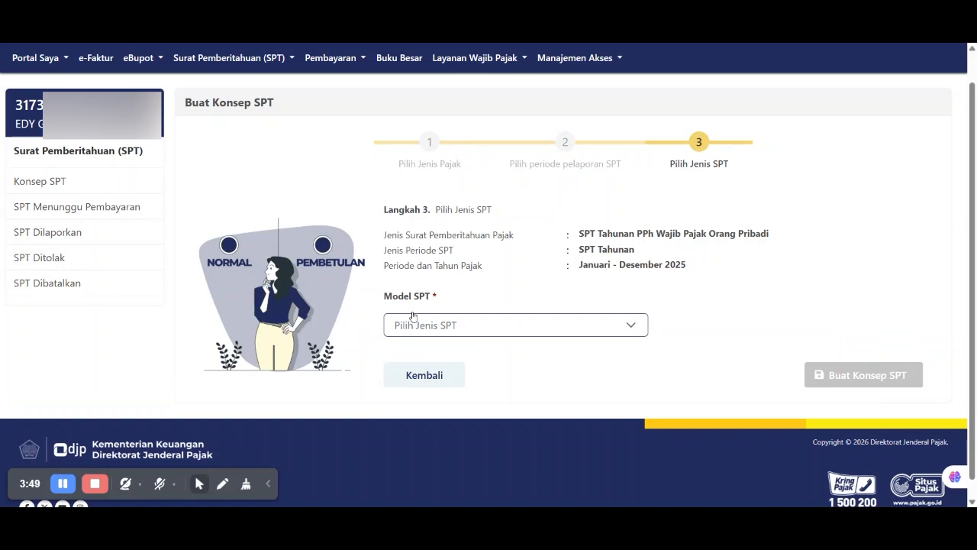
left_click(439, 324)
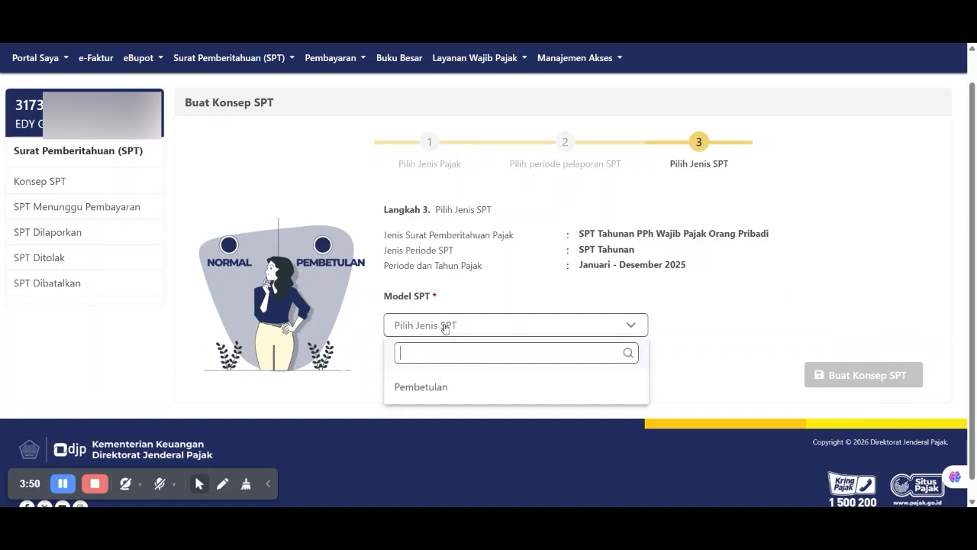
left_click(439, 387)
scroll(869, 367, "down", 1)
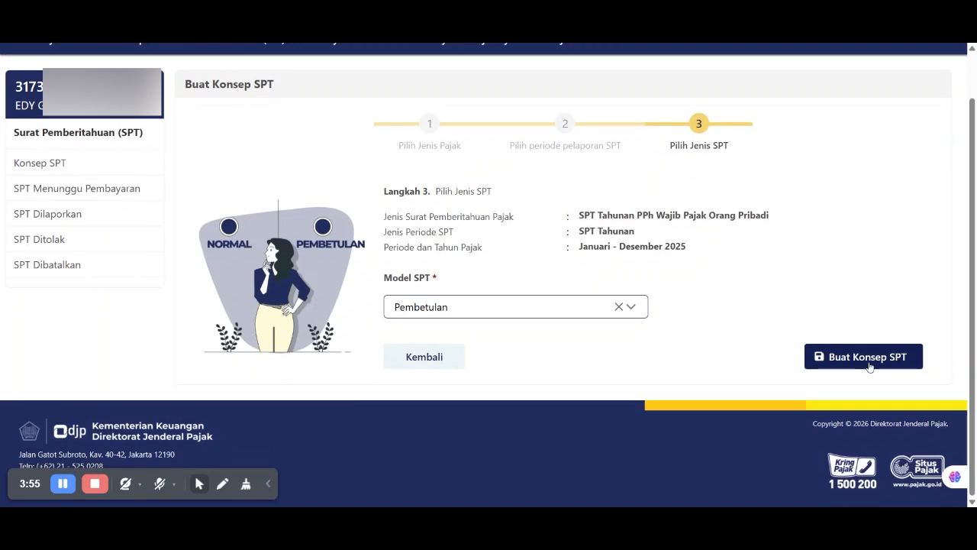
left_click(869, 365)
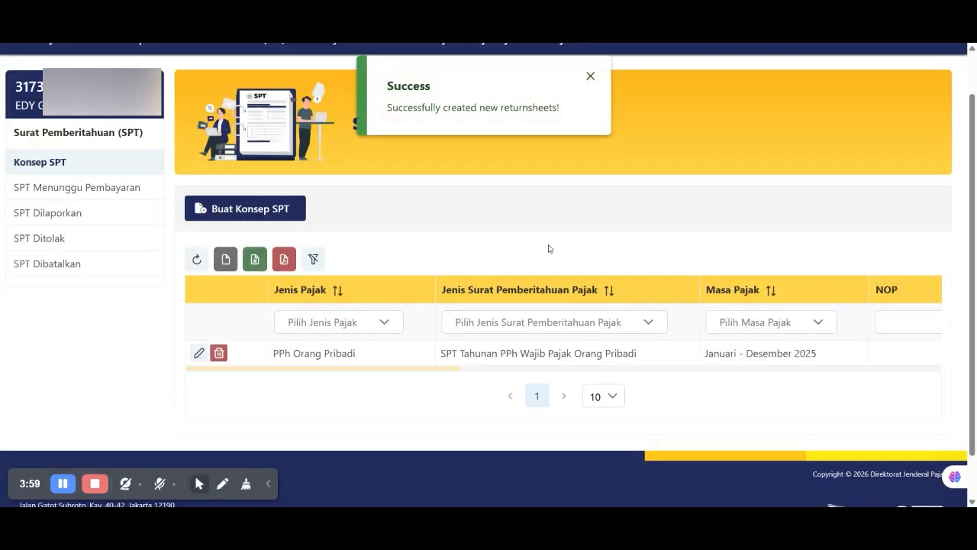
- Scroll the draft list down to the new 2025 Pembetulan SPT entry
scroll(489, 275, "down", 1)
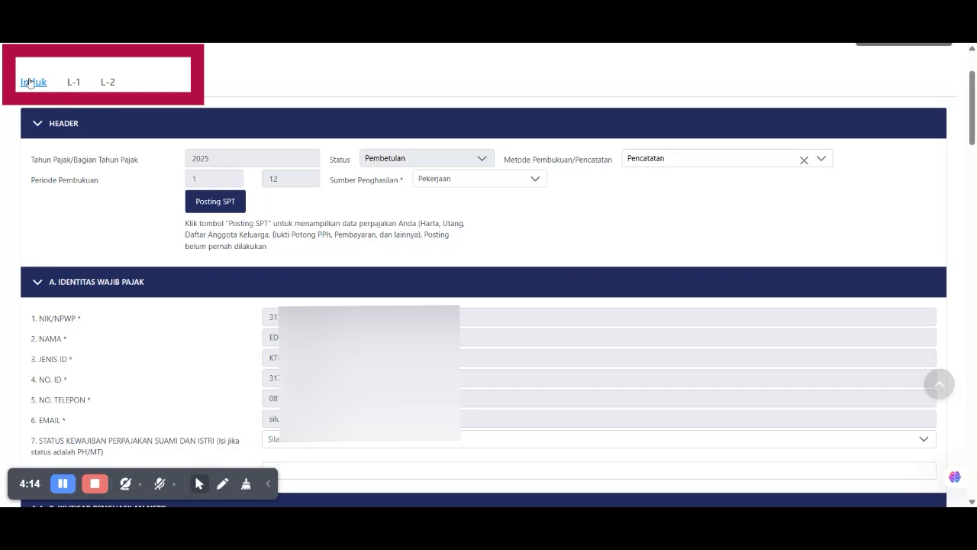
- Switch to L-1 and review sections A–E, from year-end assets to withholding slips
left_click(74, 83)
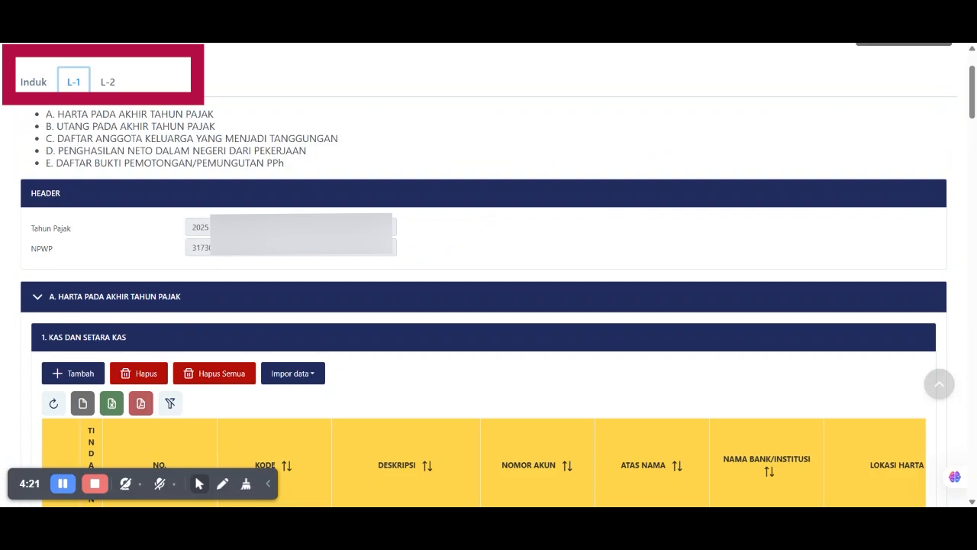
left_click_drag(58, 114, 210, 96)
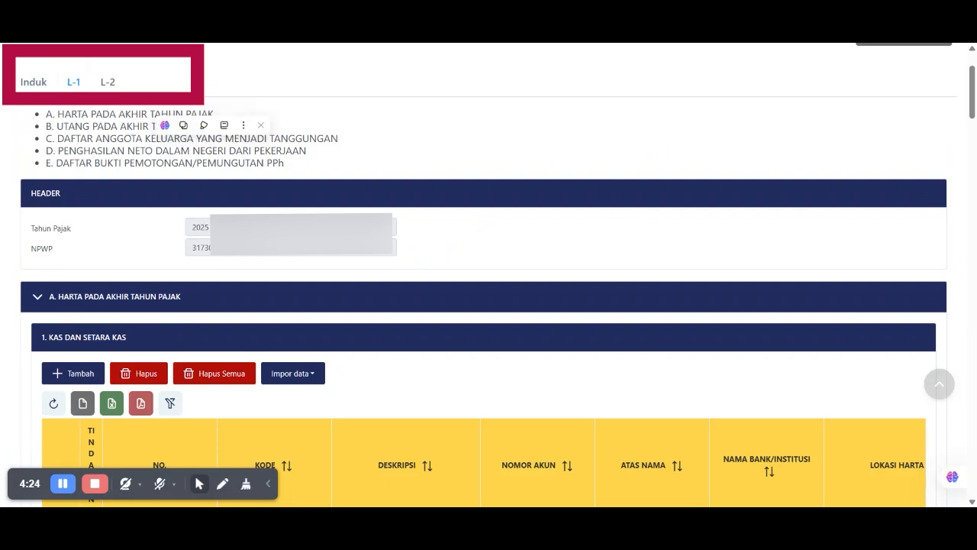
left_click(220, 119)
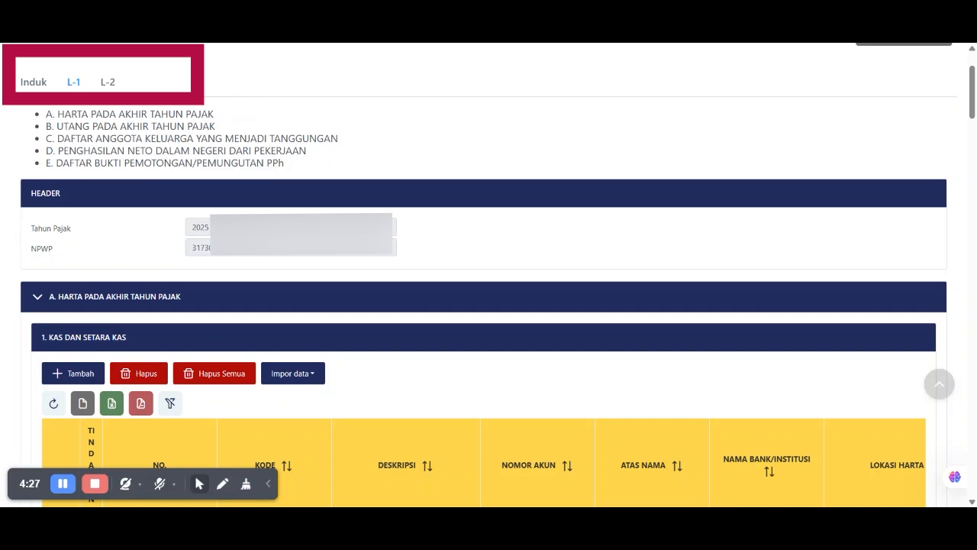
triple_click(105, 126)
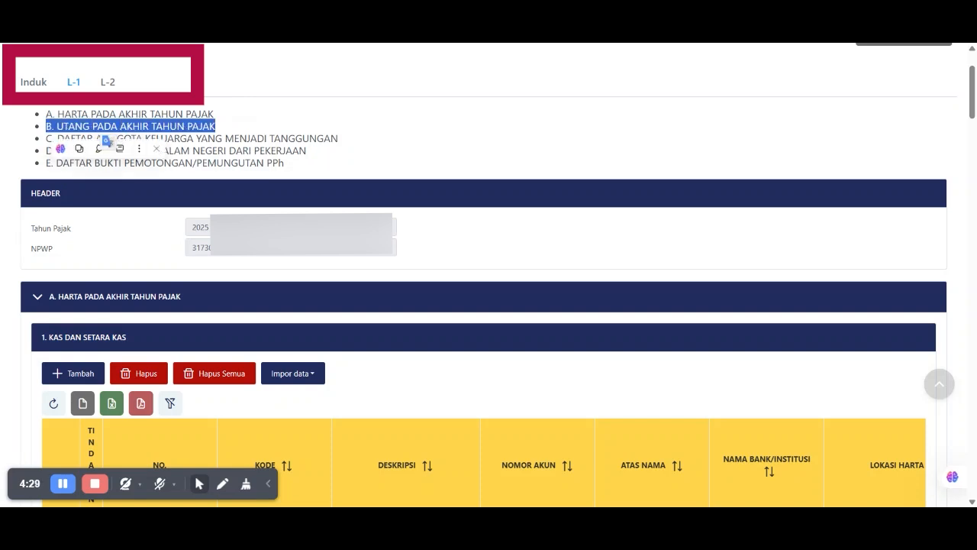
triple_click(210, 138)
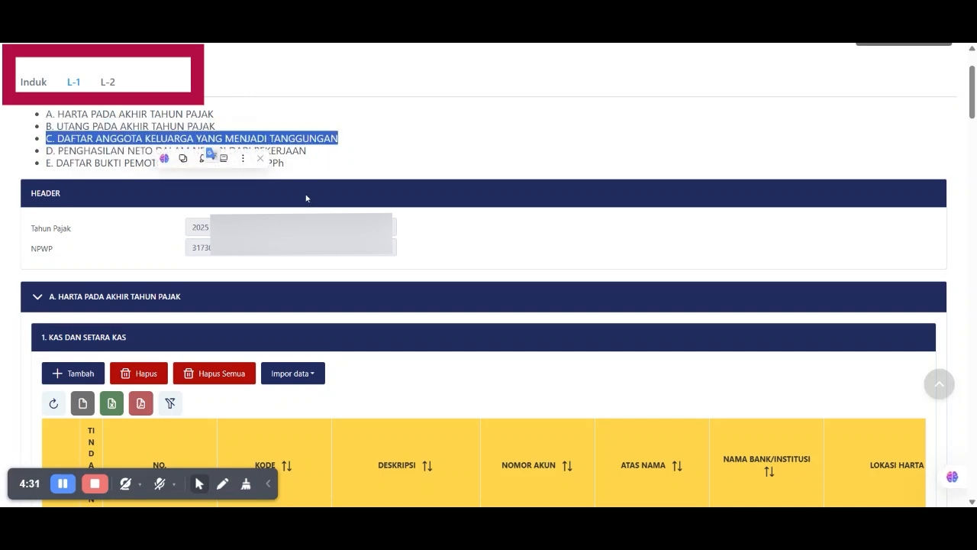
triple_click(88, 150)
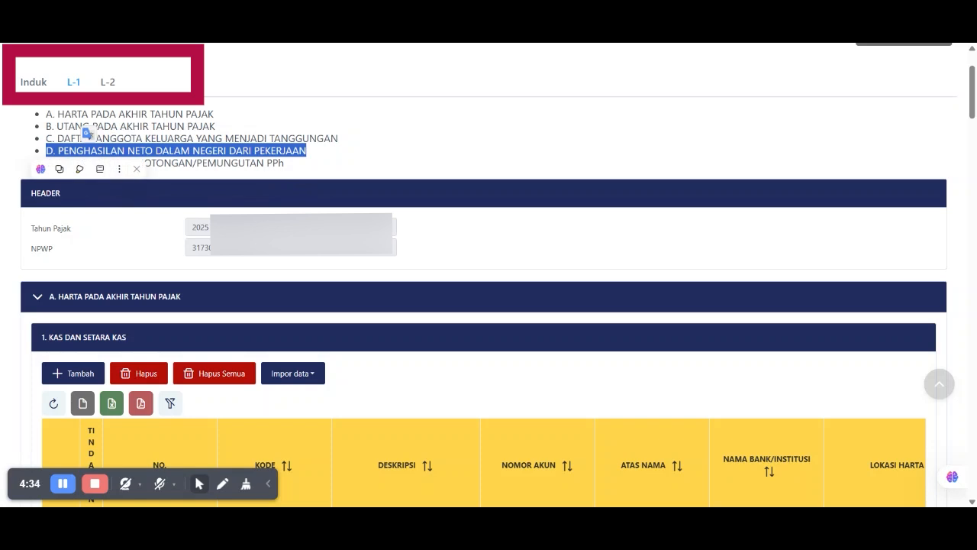
triple_click(158, 163)
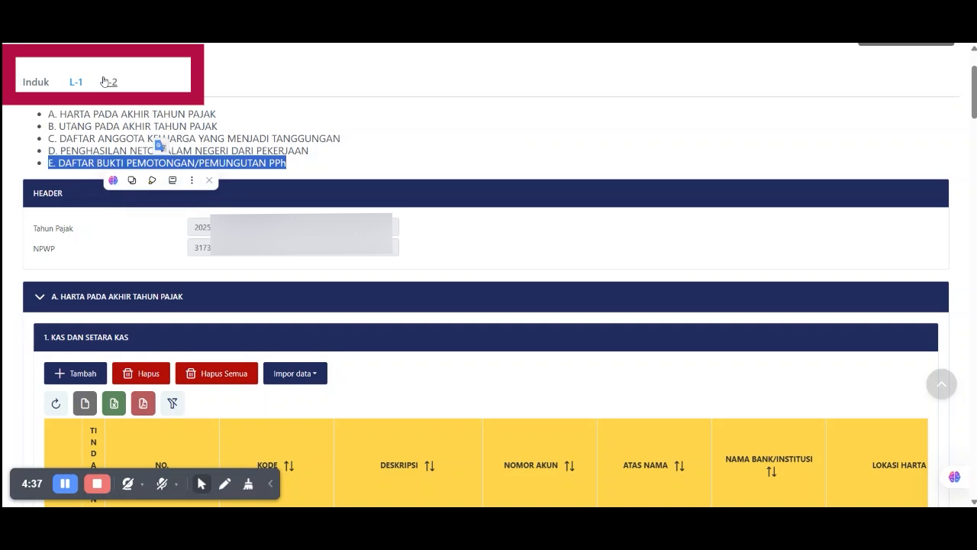
scroll(84, 347, "down", 2)
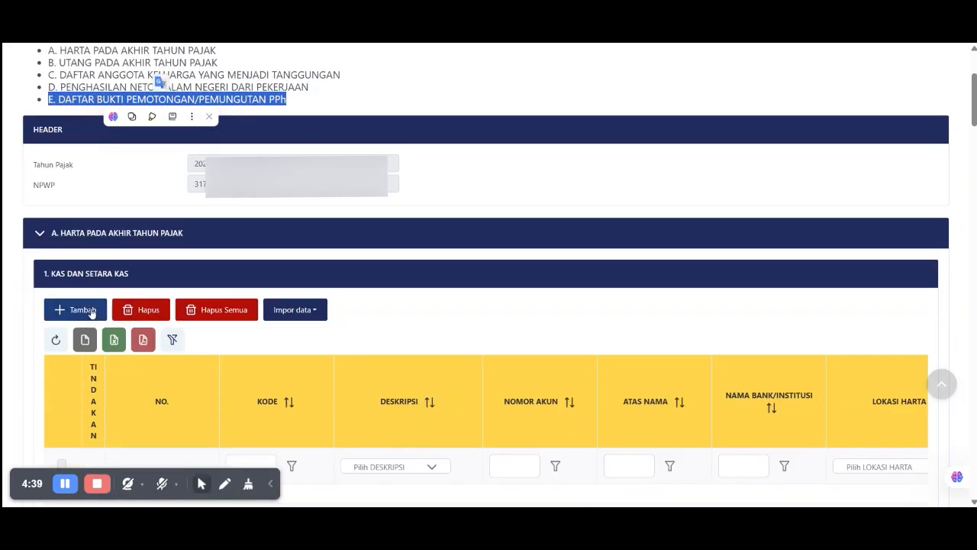
scroll(84, 347, "up", 3)
left_click(110, 146)
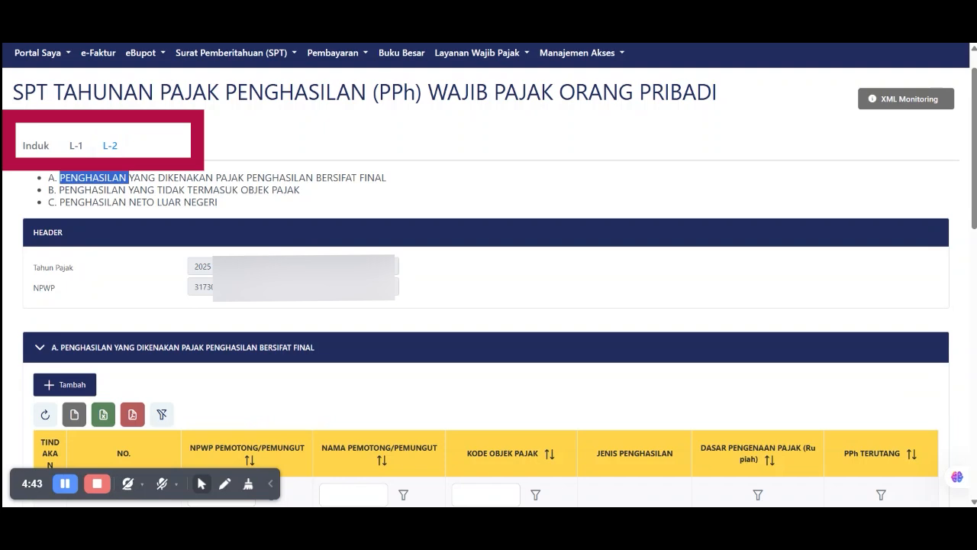
triple_click(91, 178)
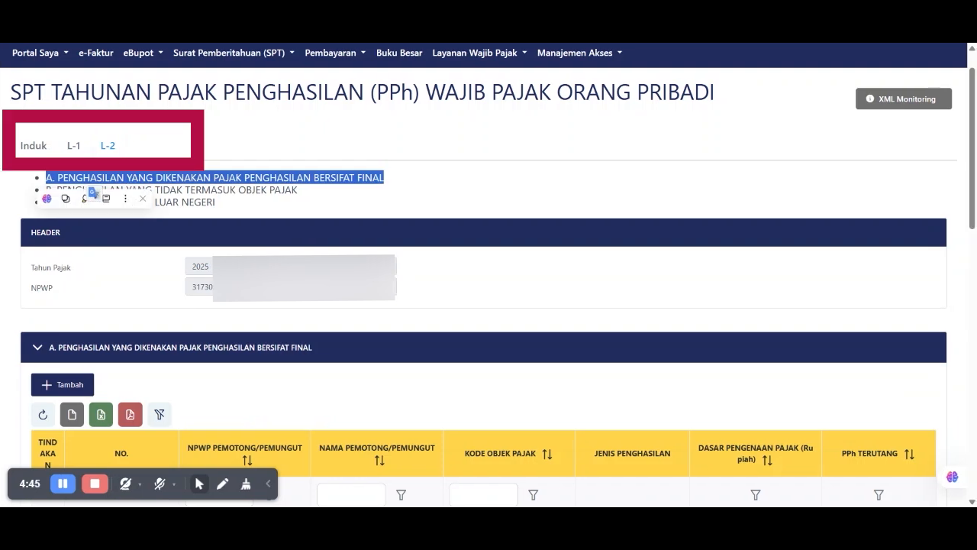
triple_click(194, 189)
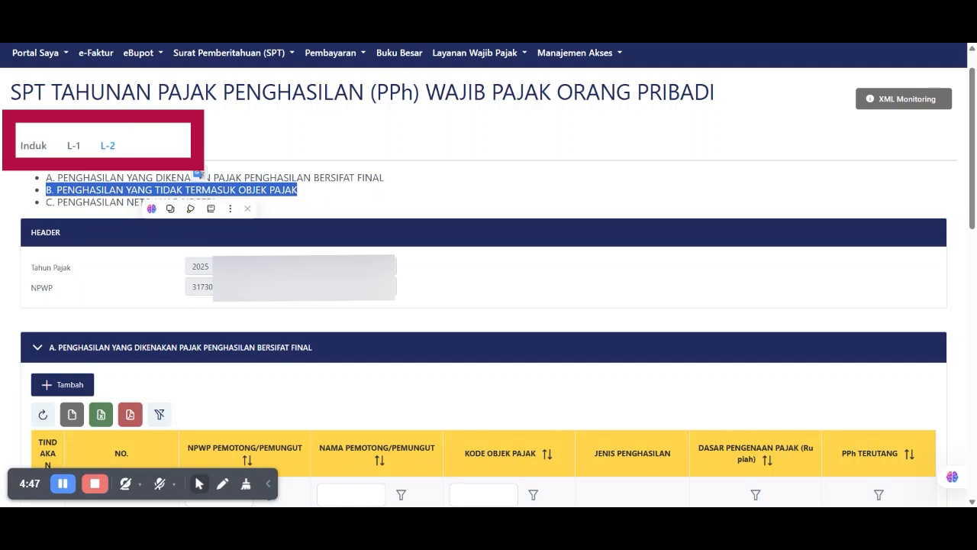
triple_click(97, 202)
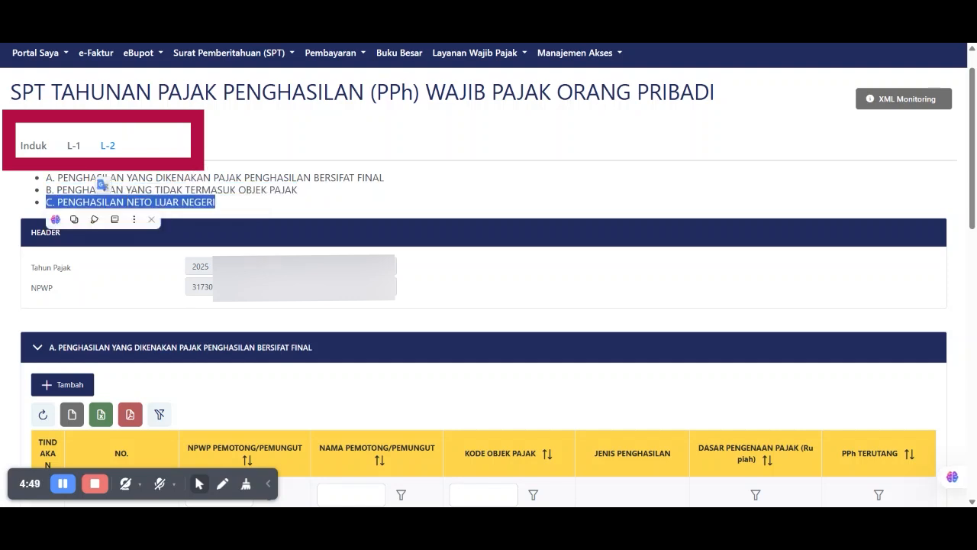
- Return to the Induk form and review its header fields and the Posting SPT help text
left_click(38, 147)
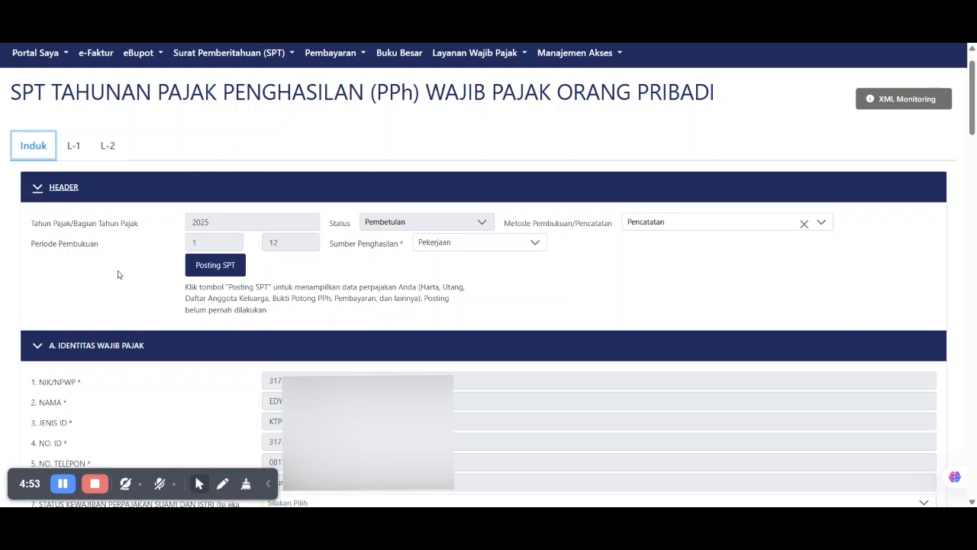
left_click(232, 266)
triple_click(192, 292)
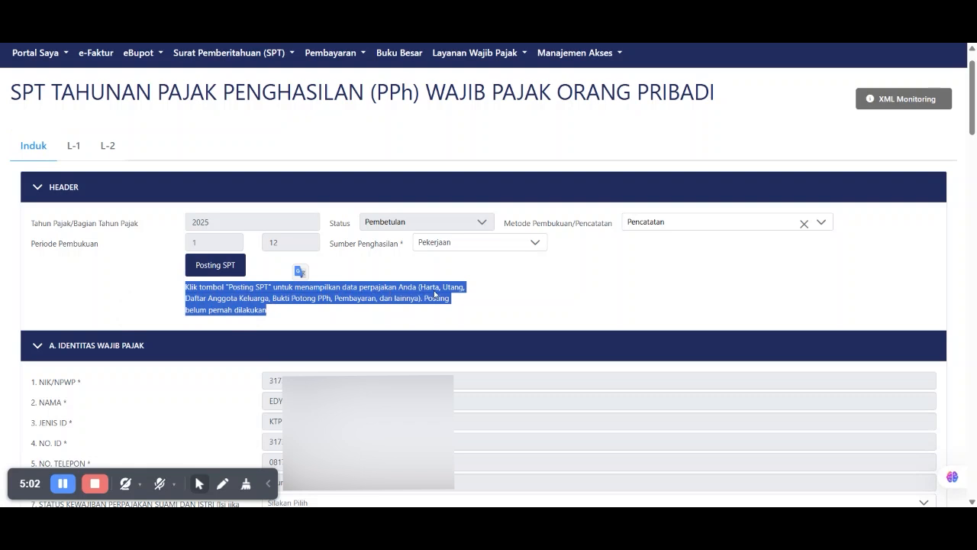
left_click(360, 320)
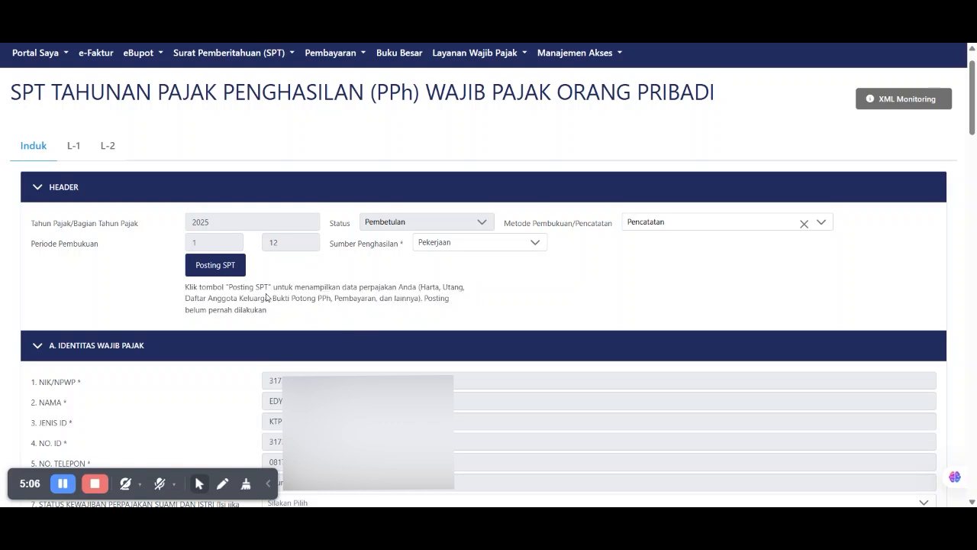
- Post the SPT, then open the L-1 attachment at the section E heading
left_click(210, 266)
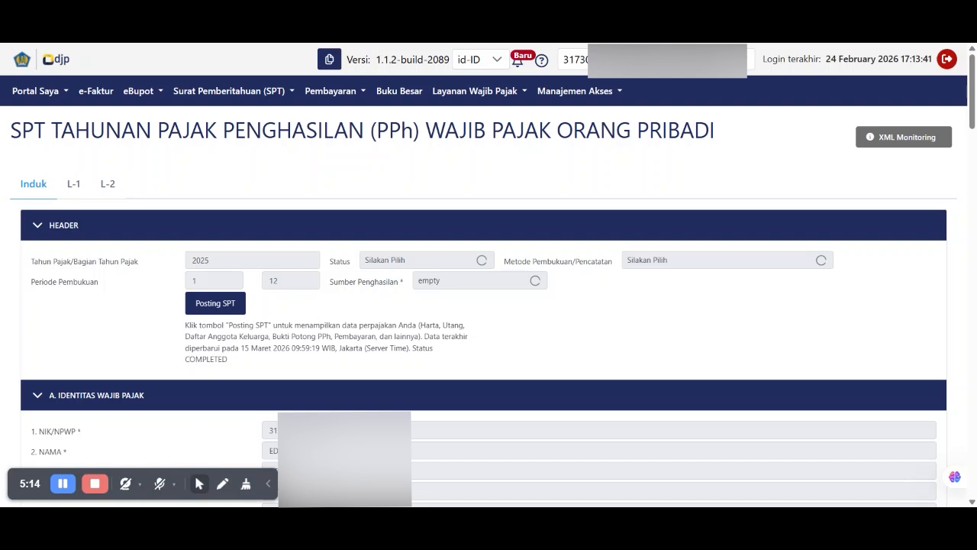
left_click(74, 187)
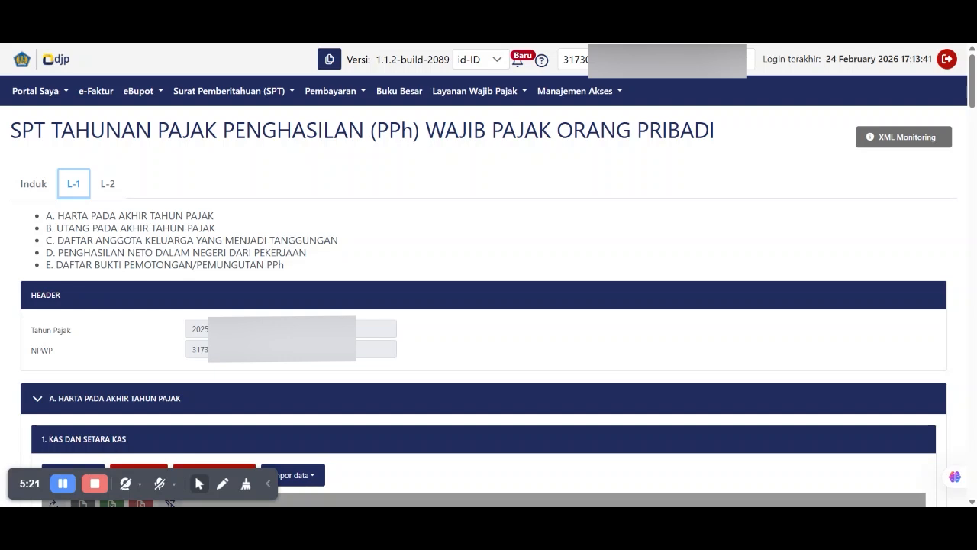
triple_click(120, 265)
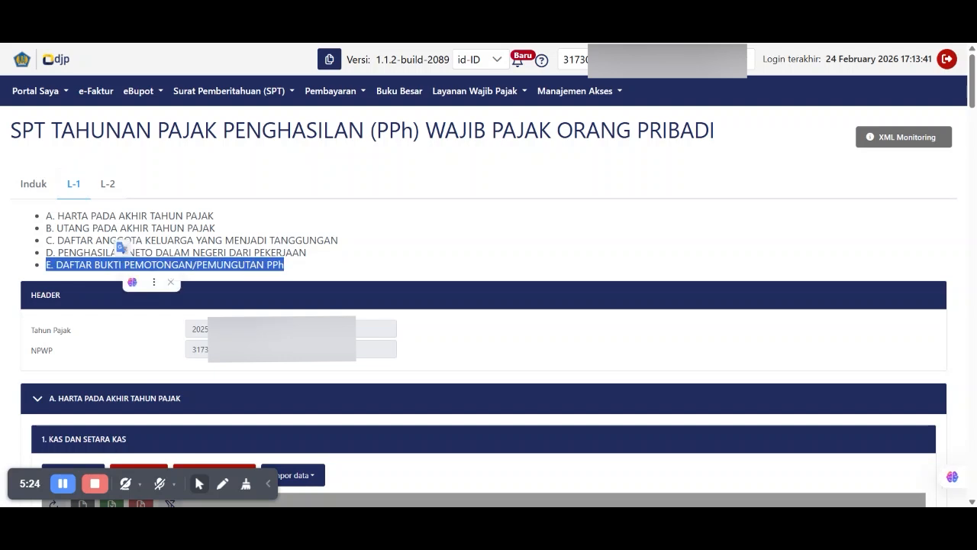
- Review section E's withholding slip: gross income 269.554.880 and PPh withheld 22.392.300
left_click_drag(973, 98, 974, 342)
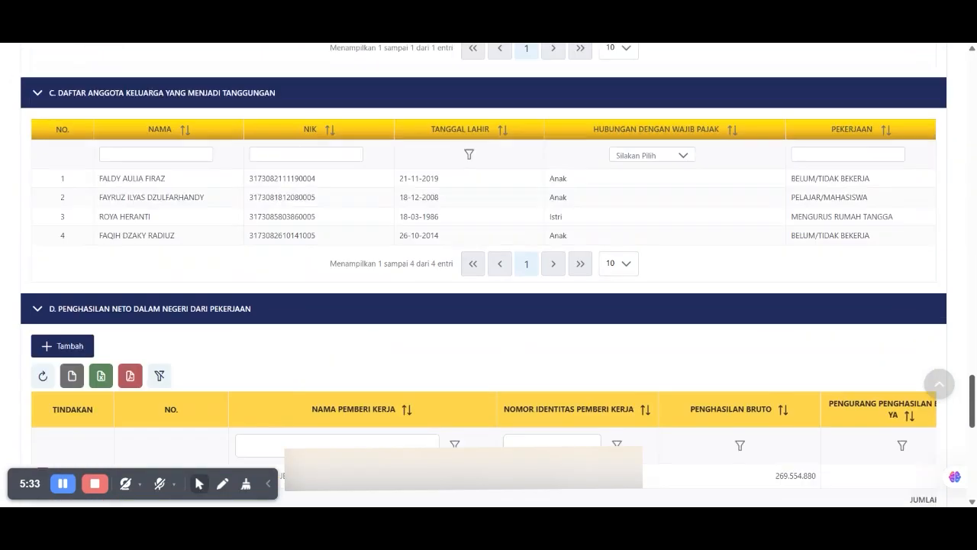
scroll(42, 357, "down", 4)
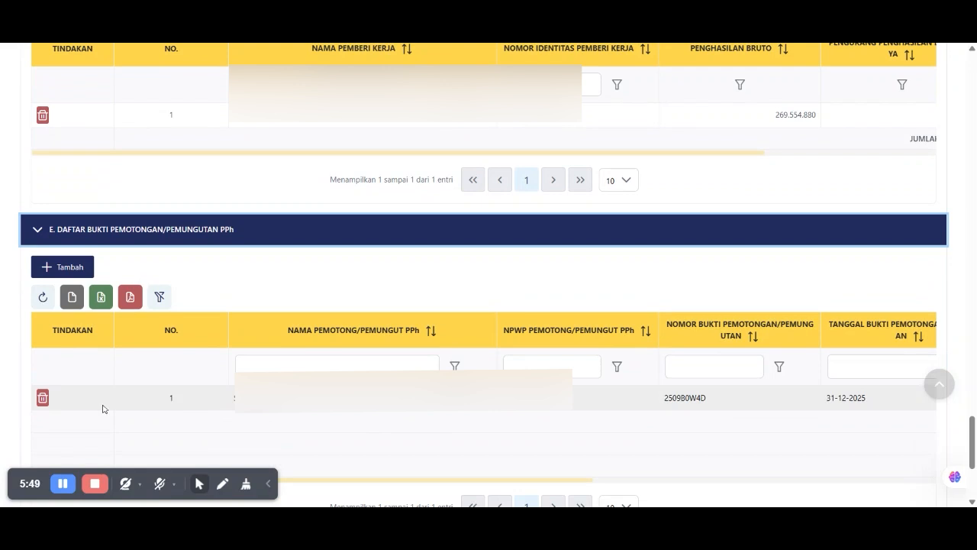
left_click_drag(137, 403, 644, 418)
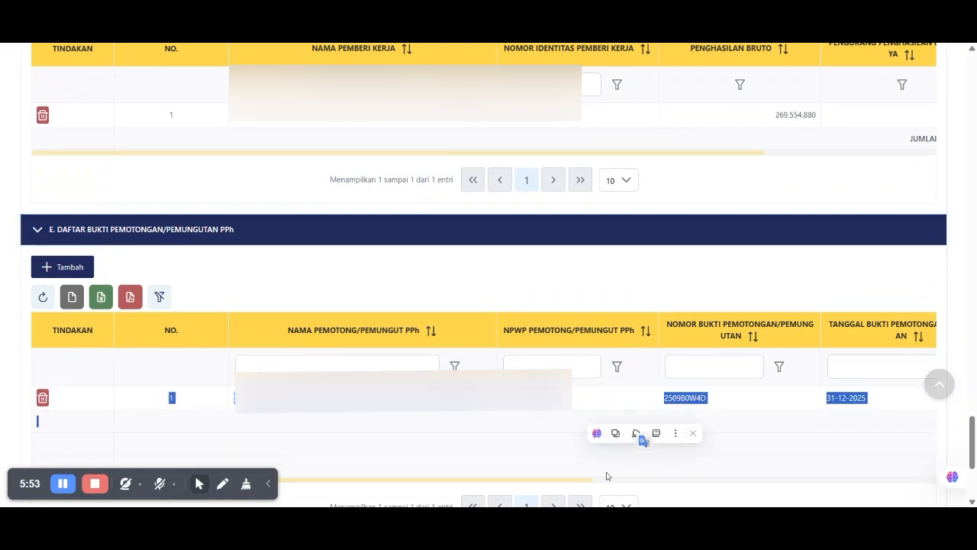
left_click_drag(571, 485, 919, 505)
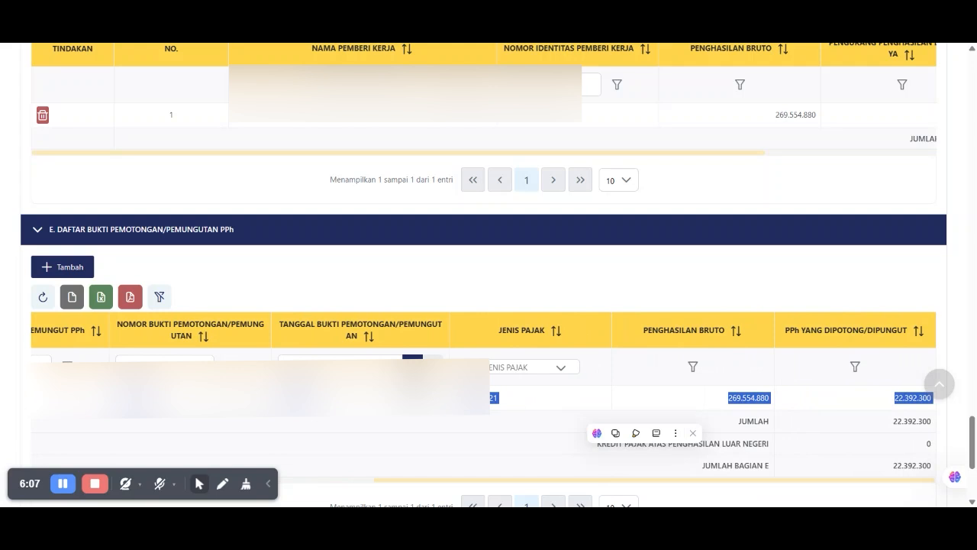
scroll(484, 389, "left", 10)
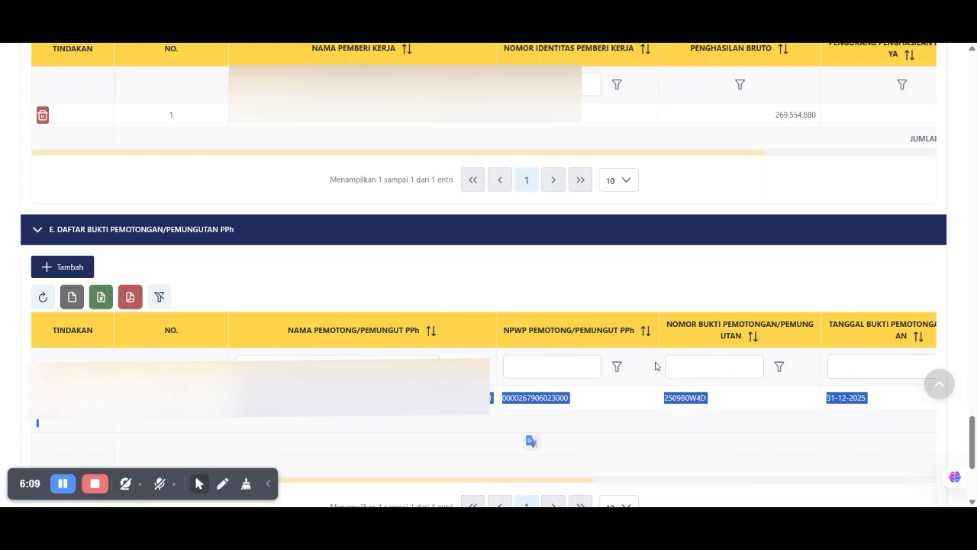
scroll(661, 364, "up", 3)
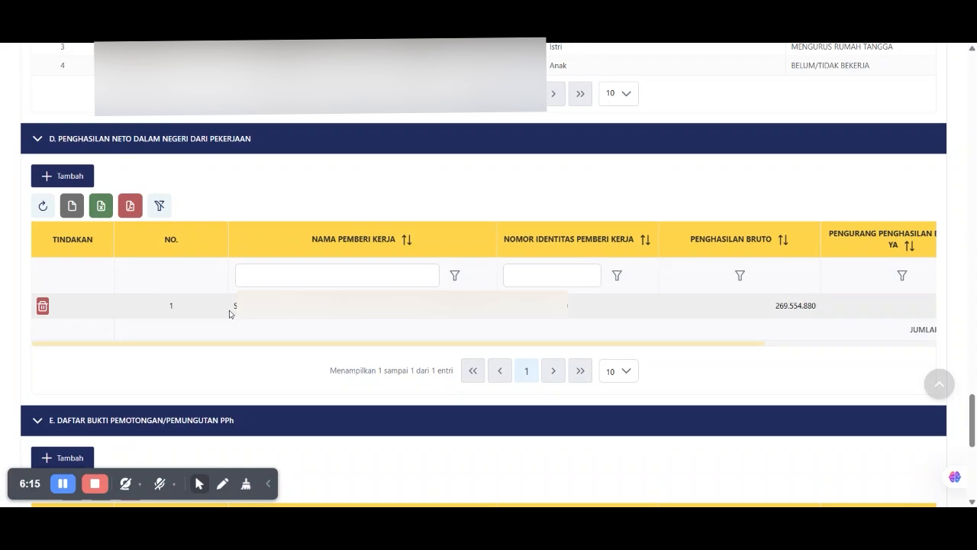
- Review the section D employer income row, then switch to the L-2 attachment
left_click_drag(235, 308, 923, 313)
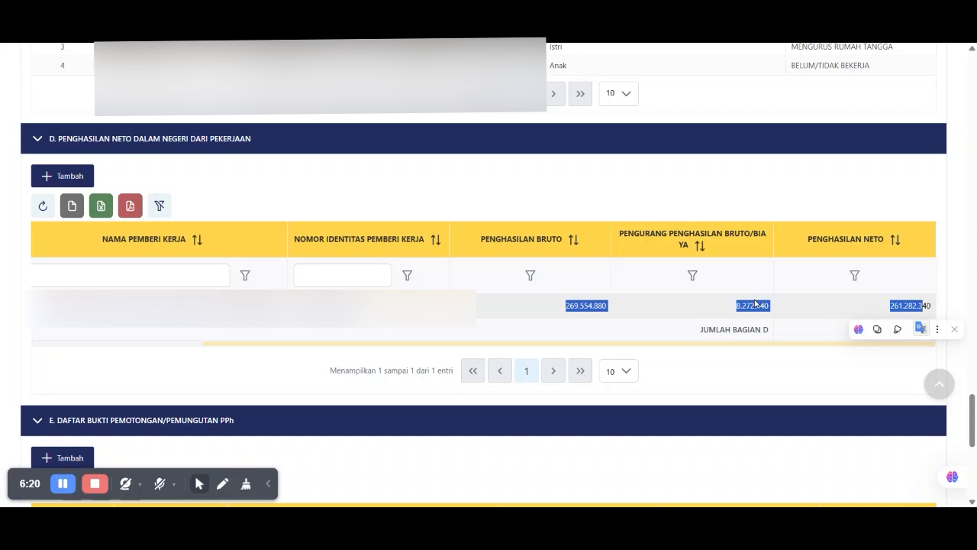
scroll(754, 304, "up", 20)
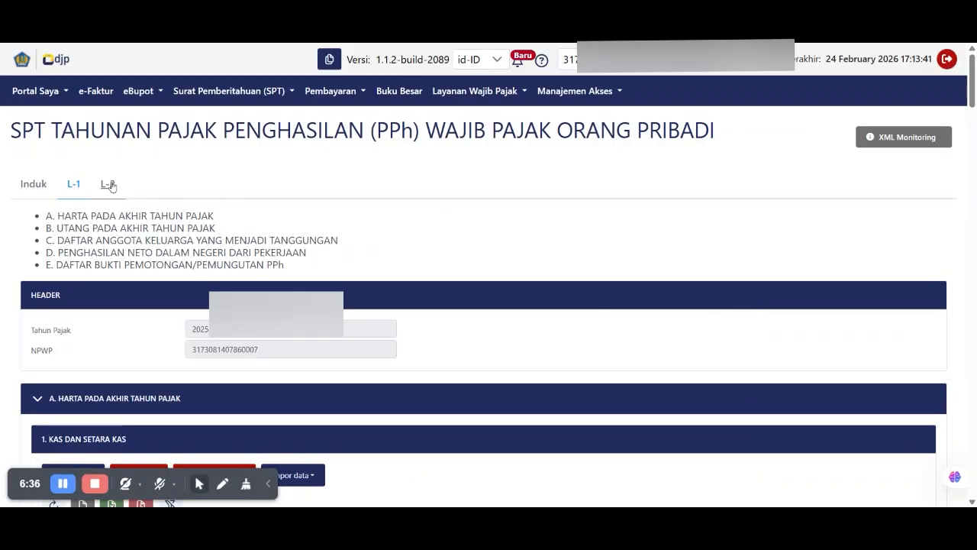
left_click(107, 184)
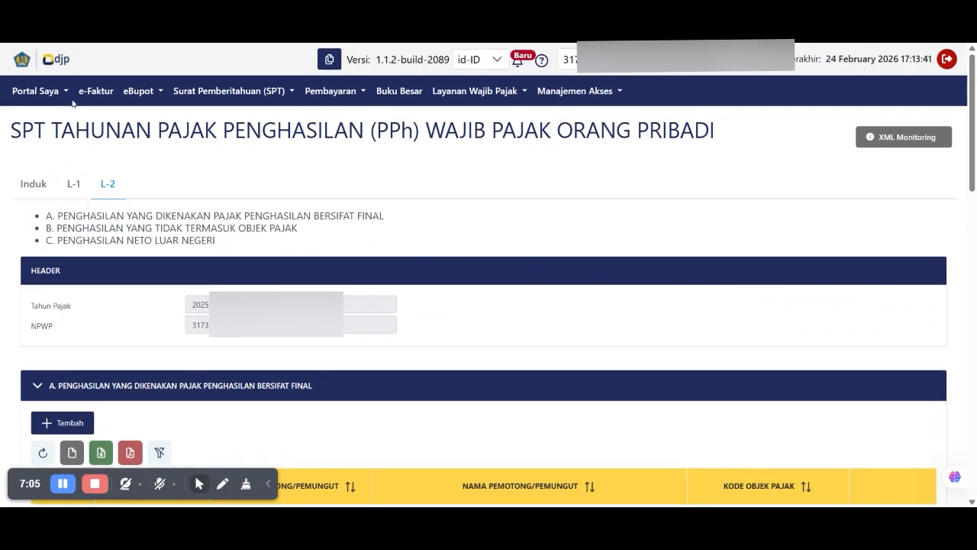
- Return to the Induk form and inspect the Metode Pembukuan choices
left_click(31, 192)
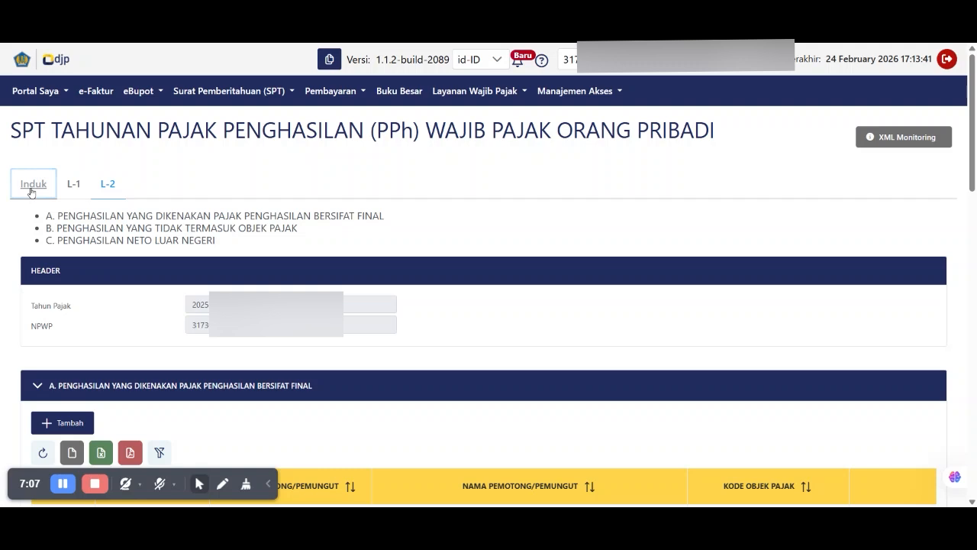
scroll(256, 206, "down", 1)
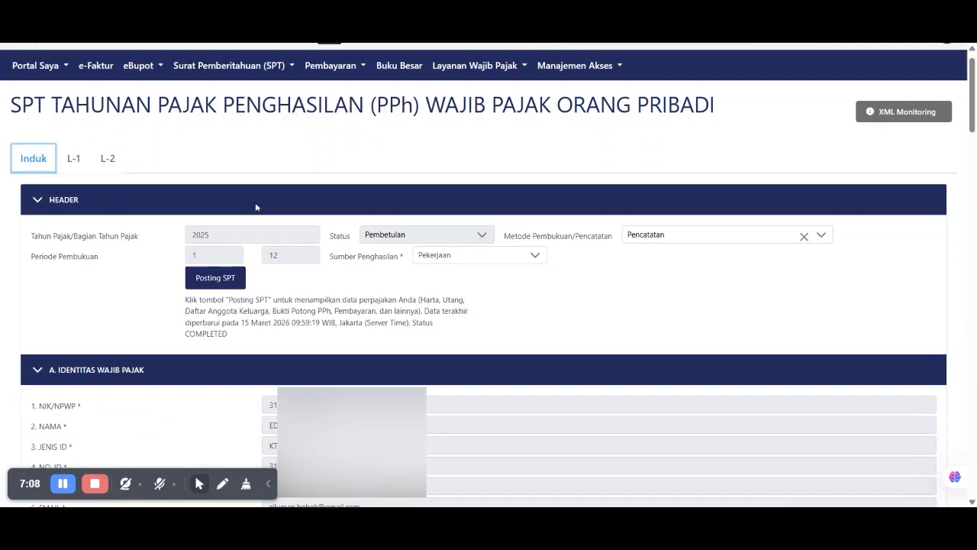
scroll(255, 202, "down", 3)
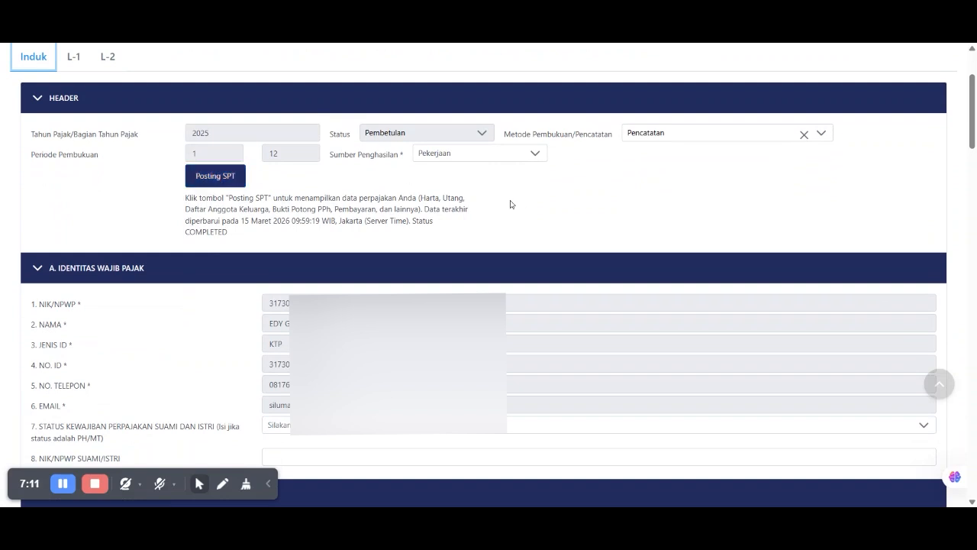
left_click(700, 137)
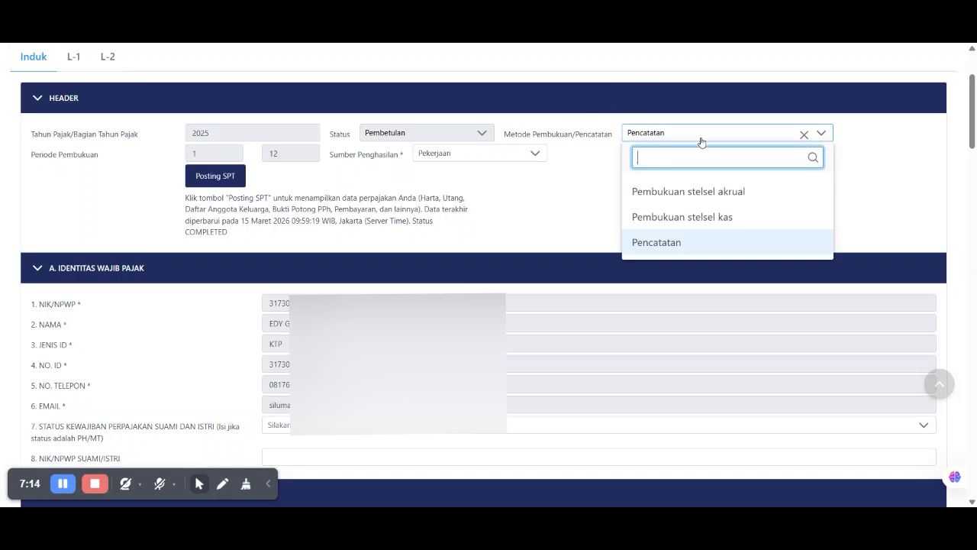
left_click_drag(608, 186, 573, 176)
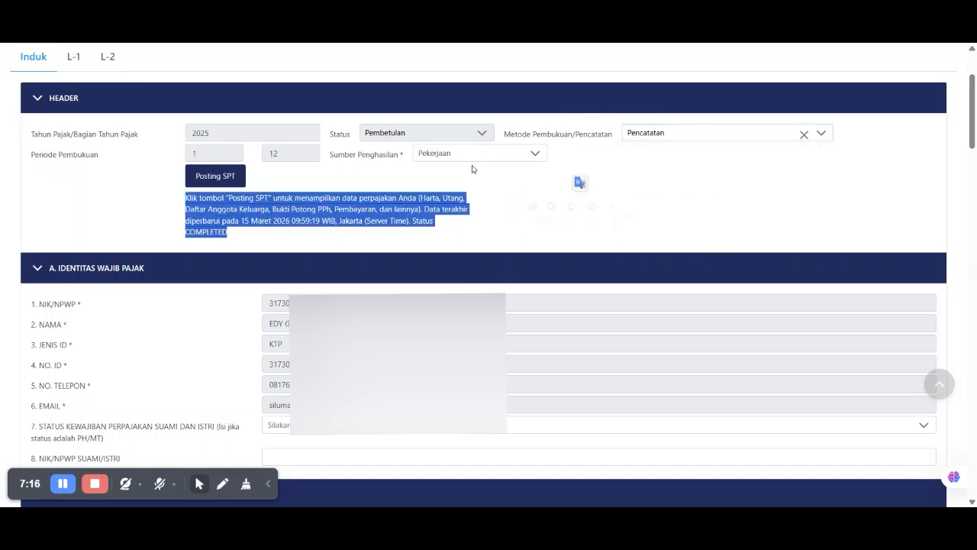
- Try adding Kegiatan Usaha and Pekerjaan Bebas, then revert to Pekerjaan only and keep Pencatatan
left_click(466, 171)
left_click(465, 156)
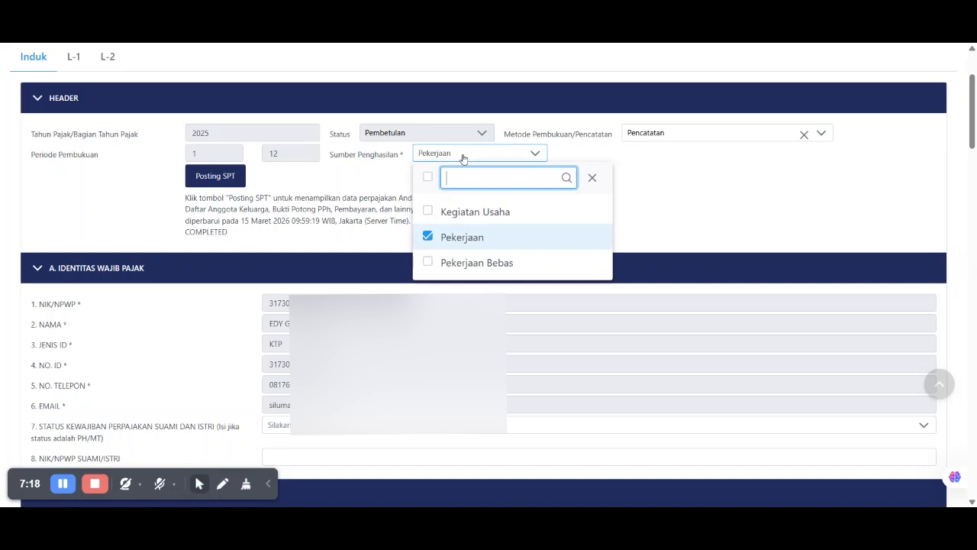
left_click(428, 213)
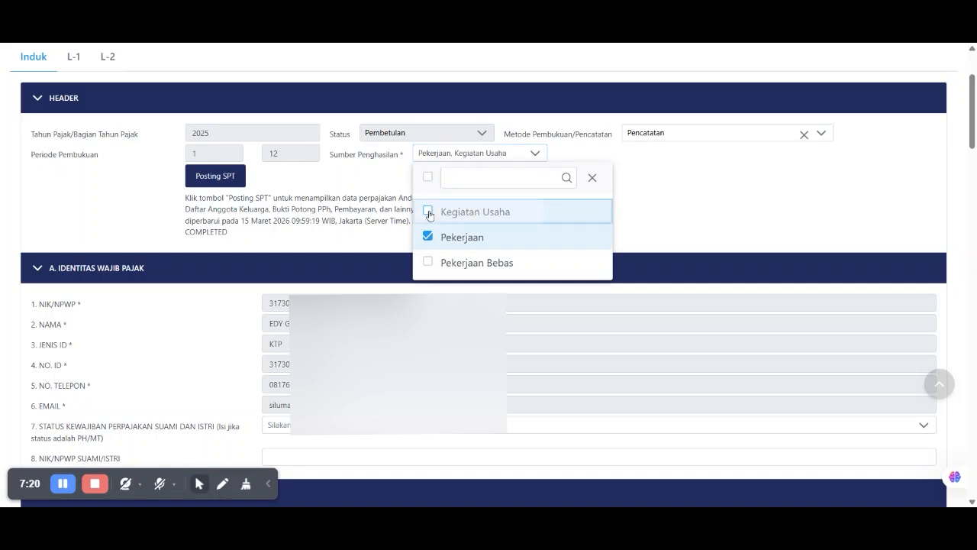
left_click(426, 264)
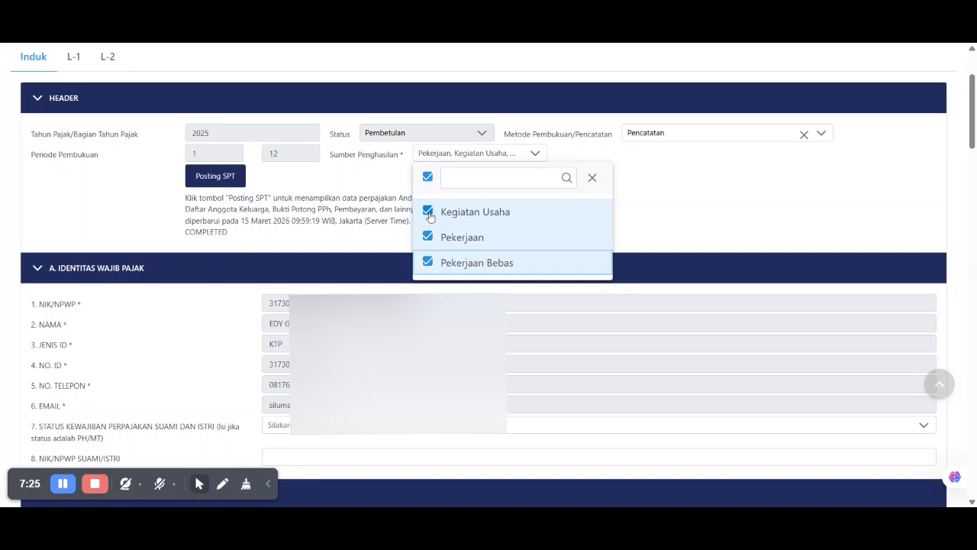
left_click(428, 211)
left_click(428, 262)
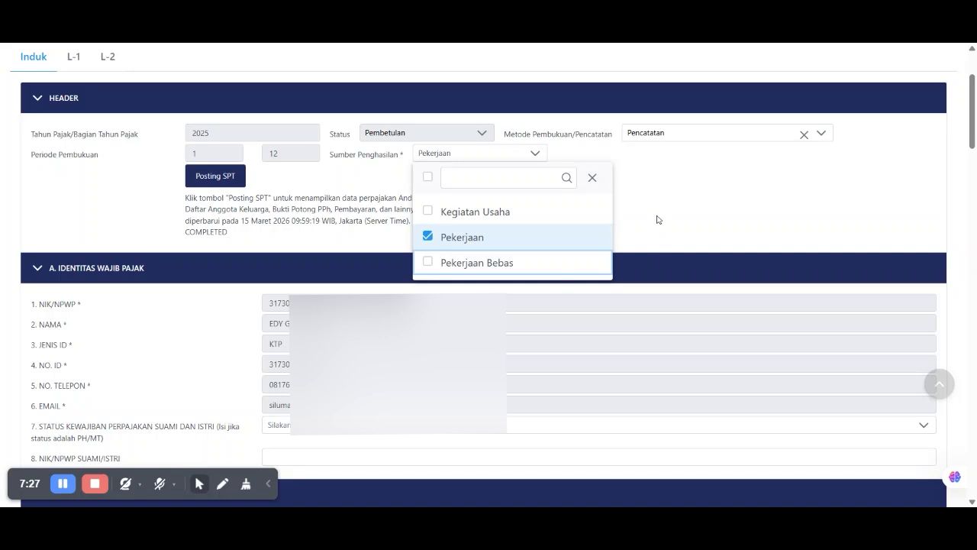
left_click(667, 190)
left_click(684, 133)
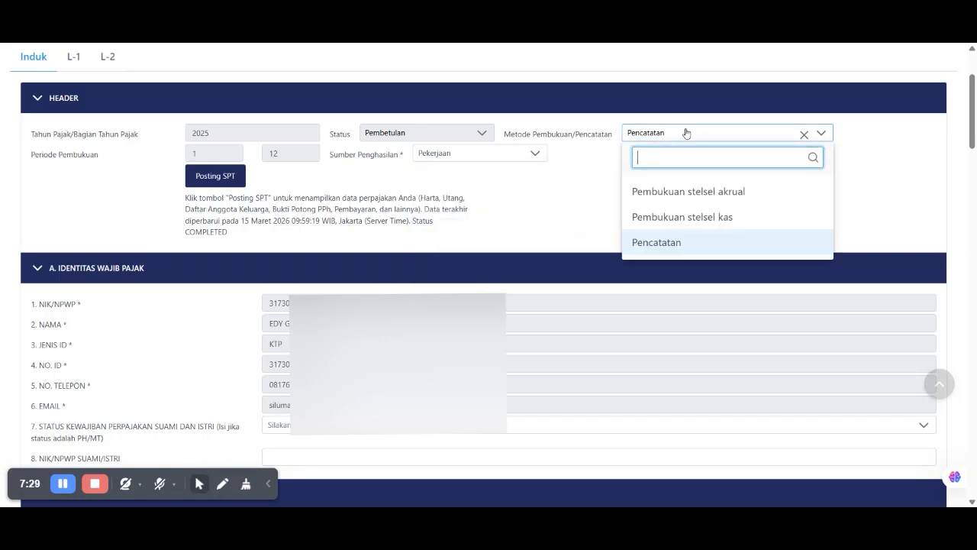
left_click(662, 243)
- Bring up item 7's spouse status options, Pisah Harta (PH) and Memilih Terpisah (MT)
scroll(565, 201, "down", 3)
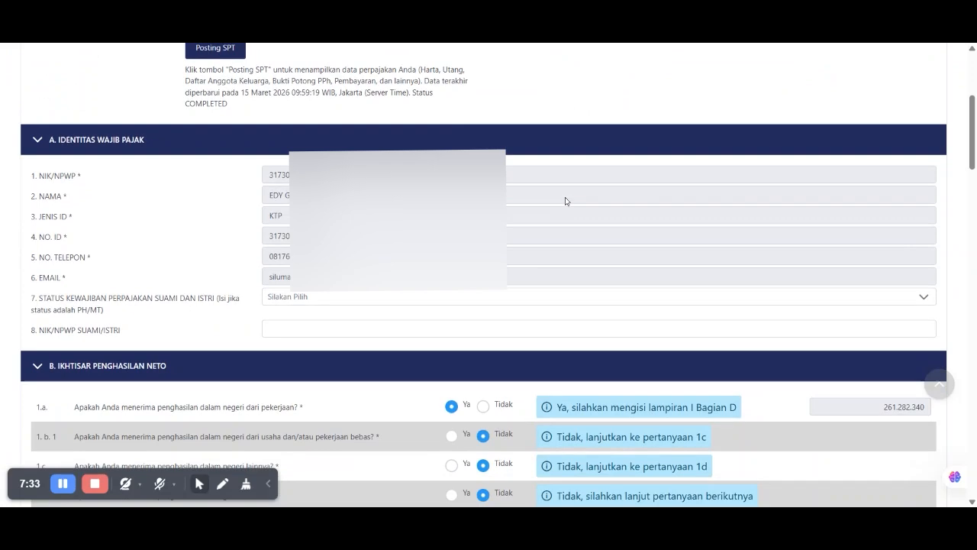
scroll(531, 190, "down", 1)
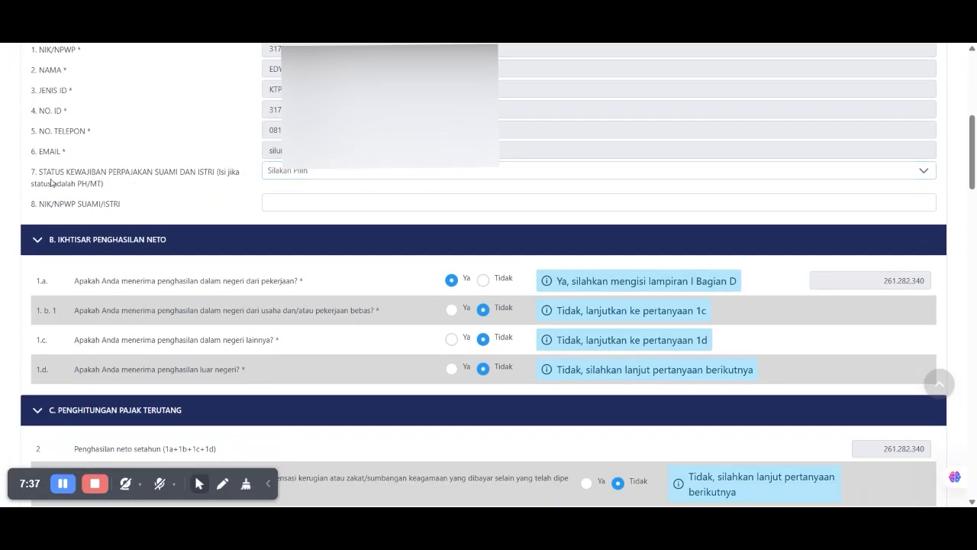
left_click_drag(37, 176, 114, 186)
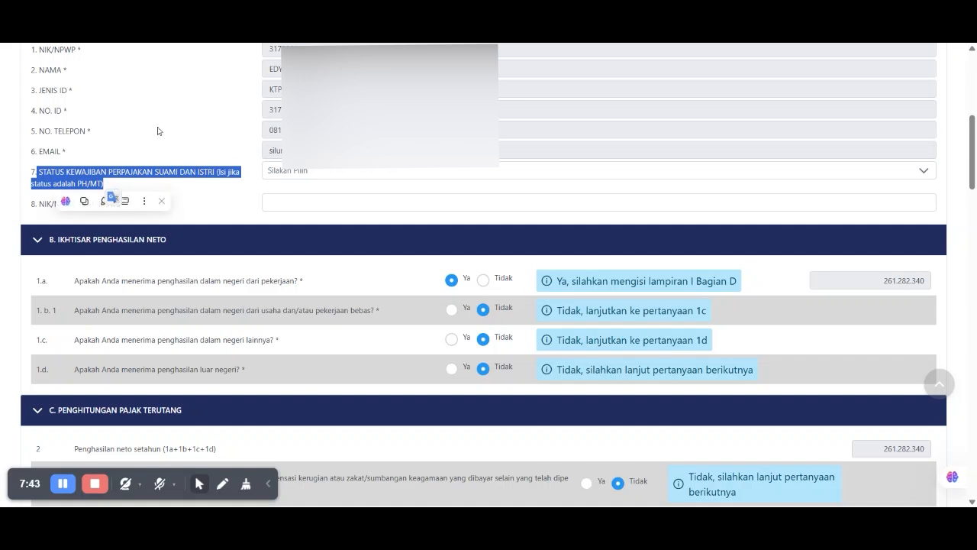
left_click(297, 171)
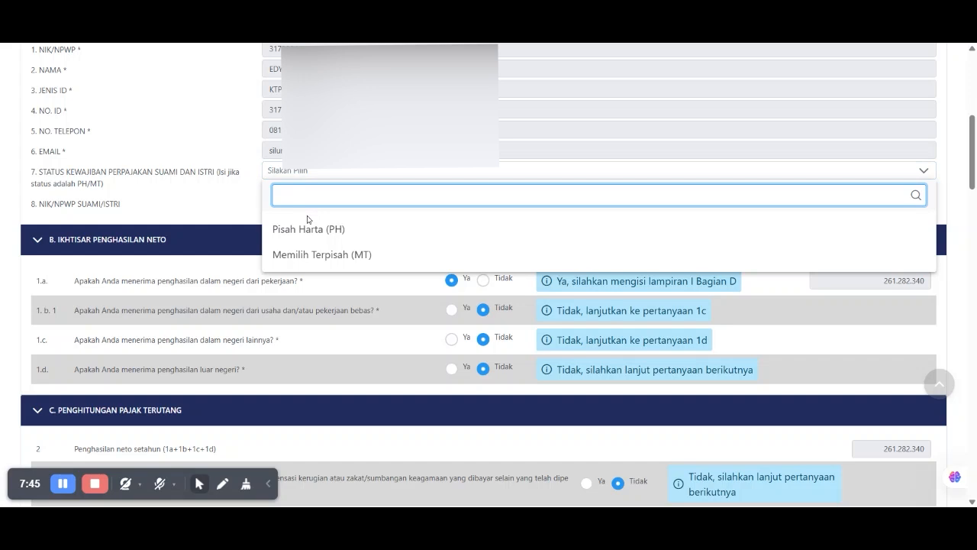
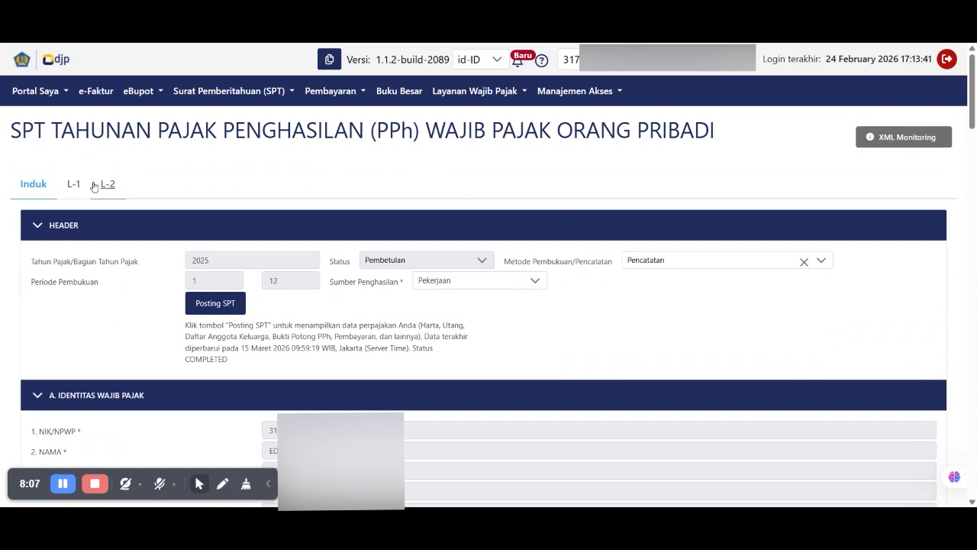
- Look over the item D income heading on the L-1 attachment sheet
left_click(75, 185)
left_click_drag(58, 252, 299, 253)
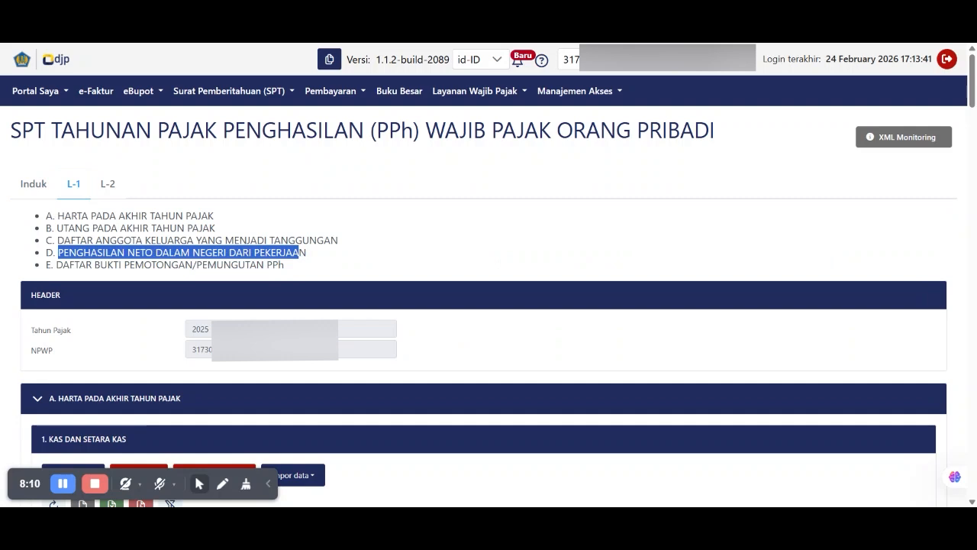
left_click_drag(299, 252, 307, 252)
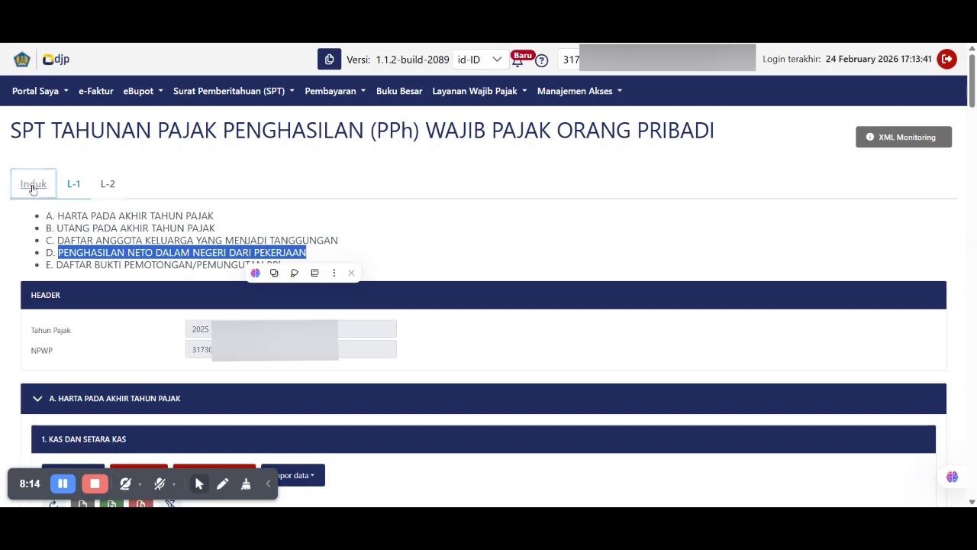
- On the Induk sheet, answer Ya to questions 1.b.1 (business income) and 1.c (other domestic income)
left_click(32, 187)
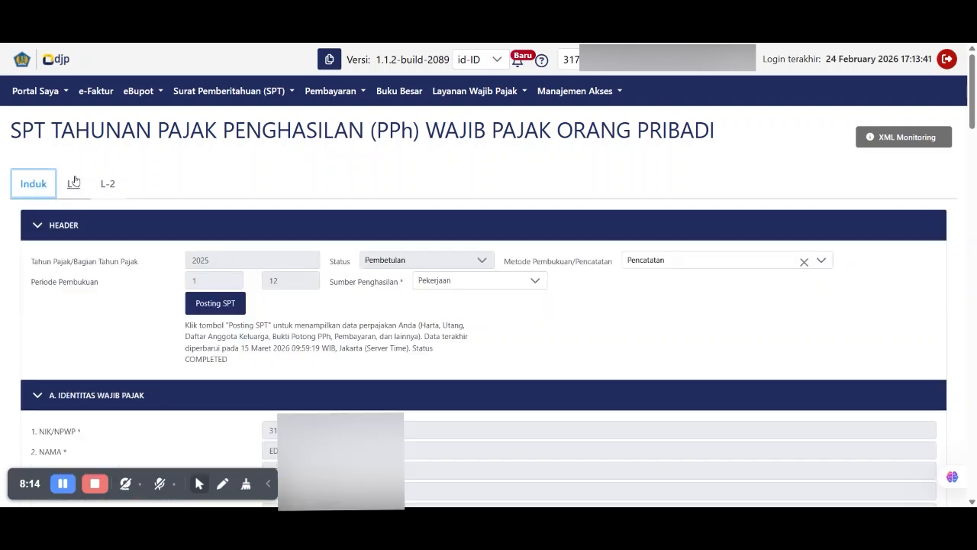
scroll(410, 257, "down", 6)
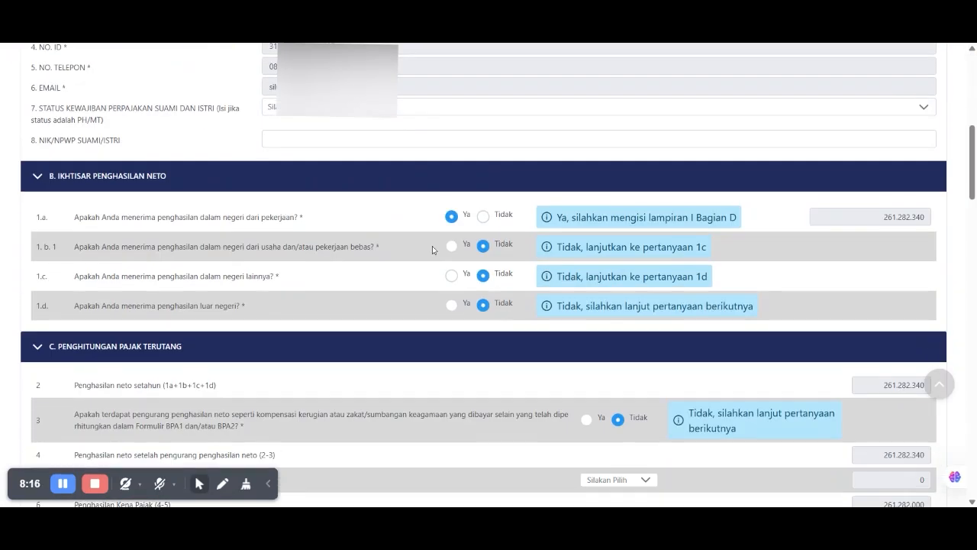
left_click_drag(74, 247, 374, 246)
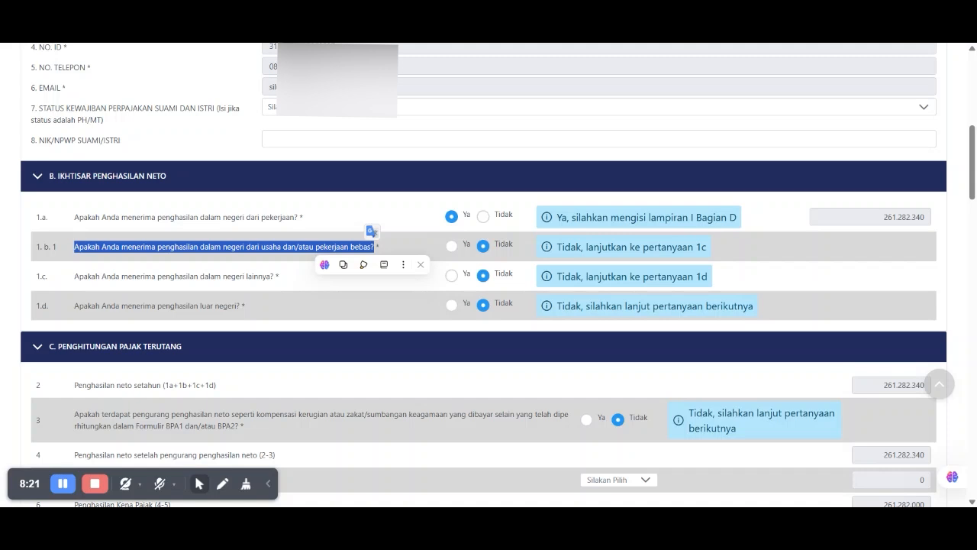
left_click(452, 247)
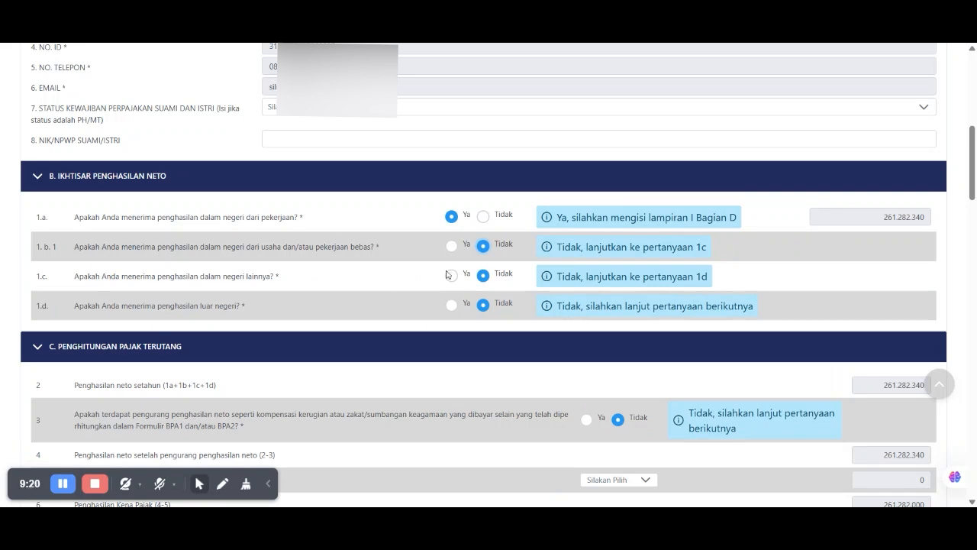
left_click(452, 278)
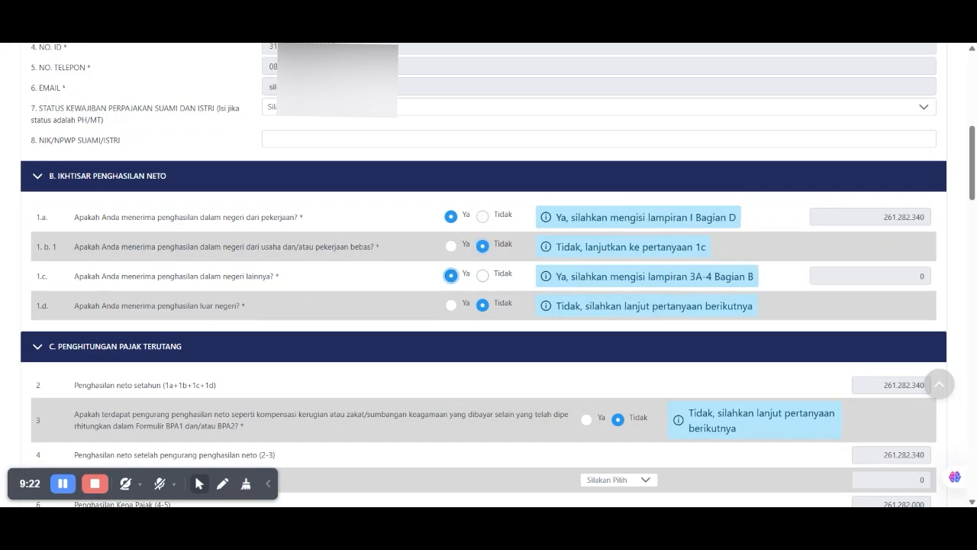
left_click_drag(690, 276, 713, 276)
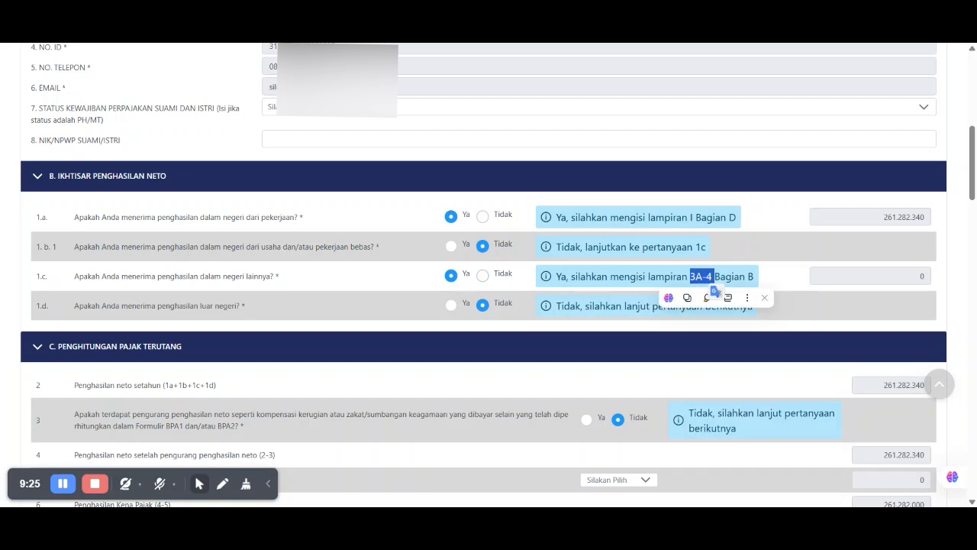
scroll(713, 290, "up", 10)
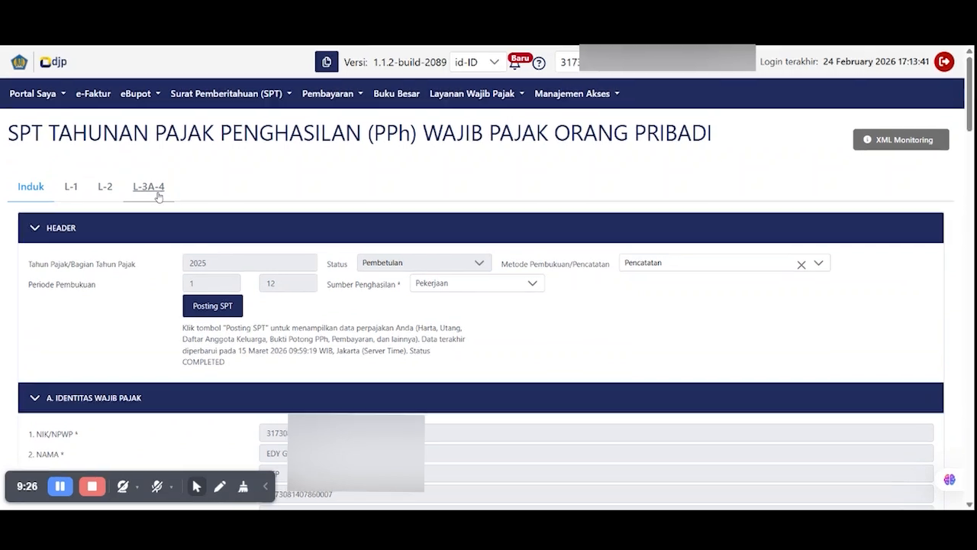
- Review the L-3A-4 sheet's section B on other domestic net income
left_click(157, 192)
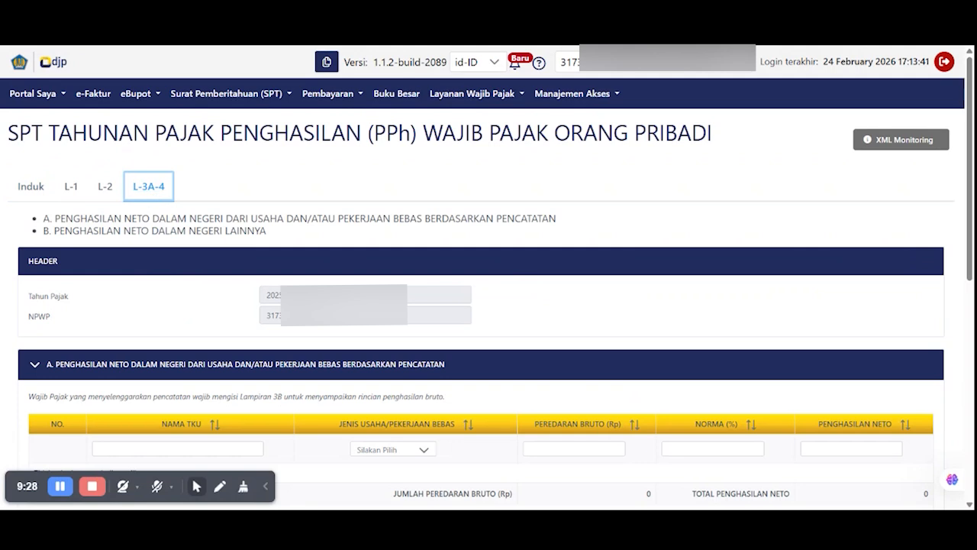
left_click_drag(113, 230, 267, 230)
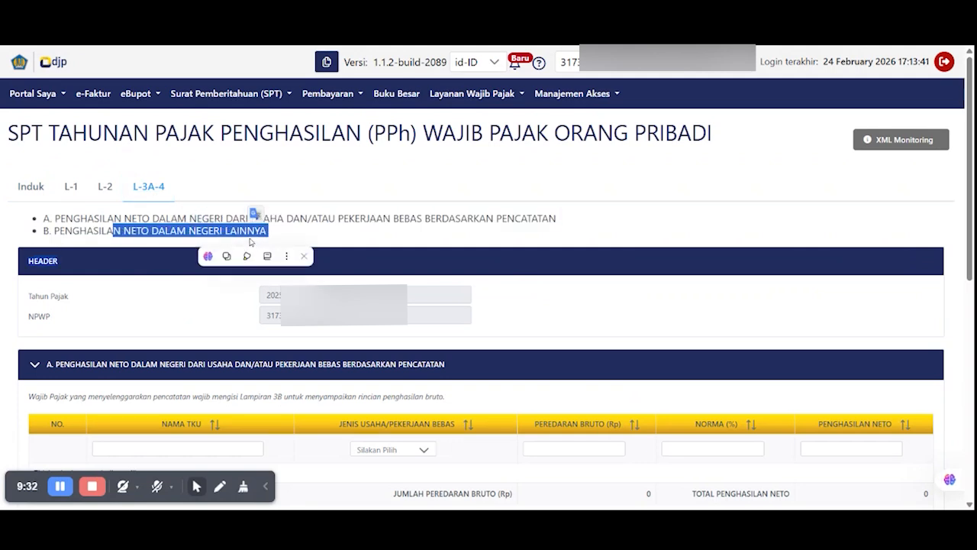
scroll(250, 241, "down", 3)
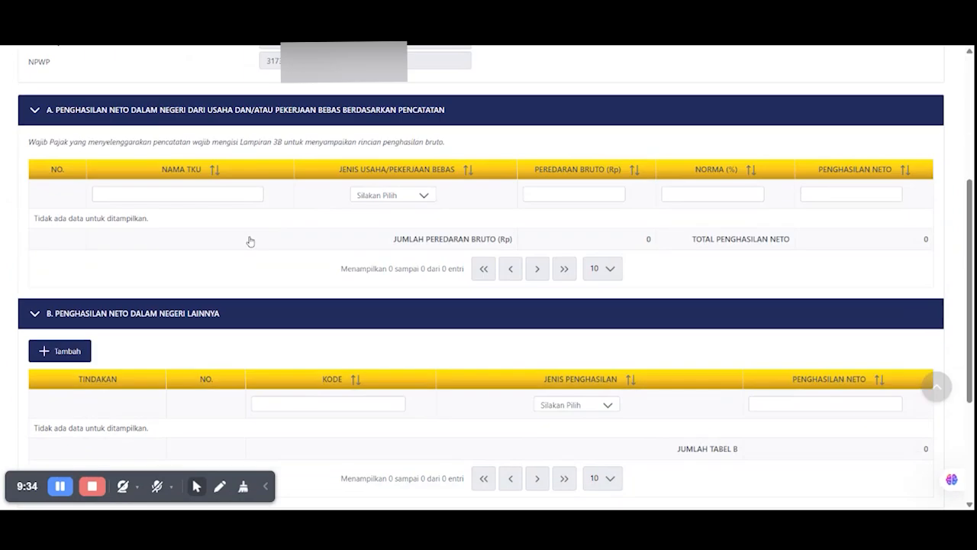
scroll(249, 241, "down", 1)
scroll(249, 235, "up", 1)
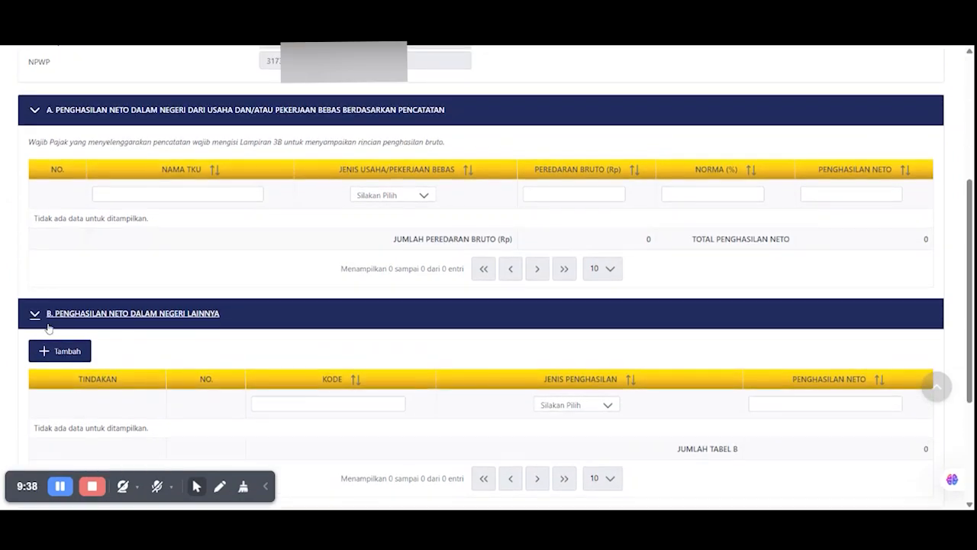
- Start a new other-income entry, browse the Jenis Penghasilan types, then cancel without adding
left_click(55, 350)
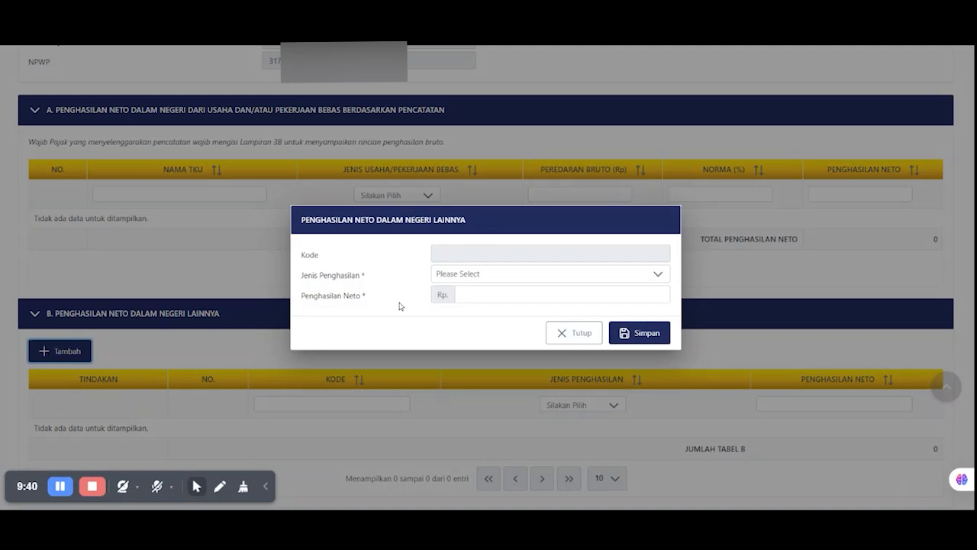
left_click(461, 279)
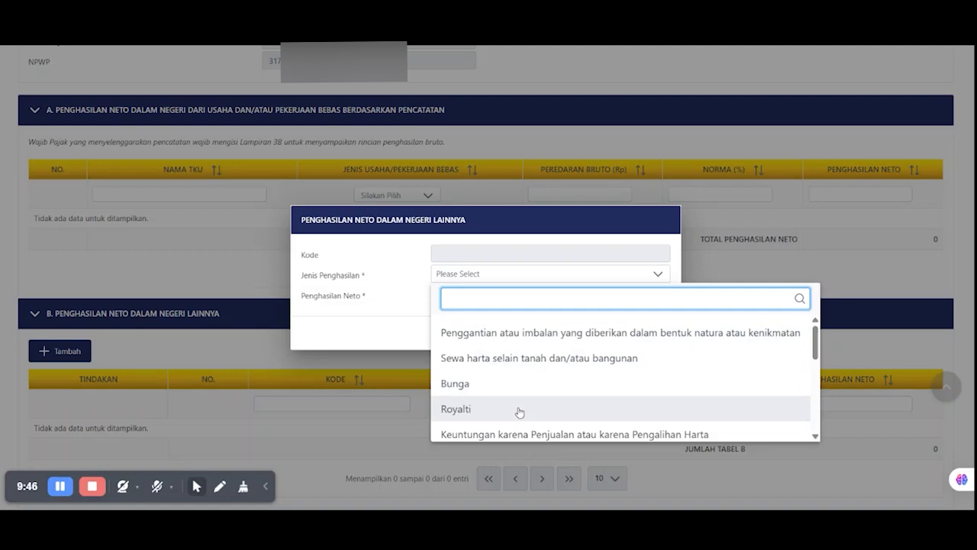
left_click_drag(815, 348, 821, 423)
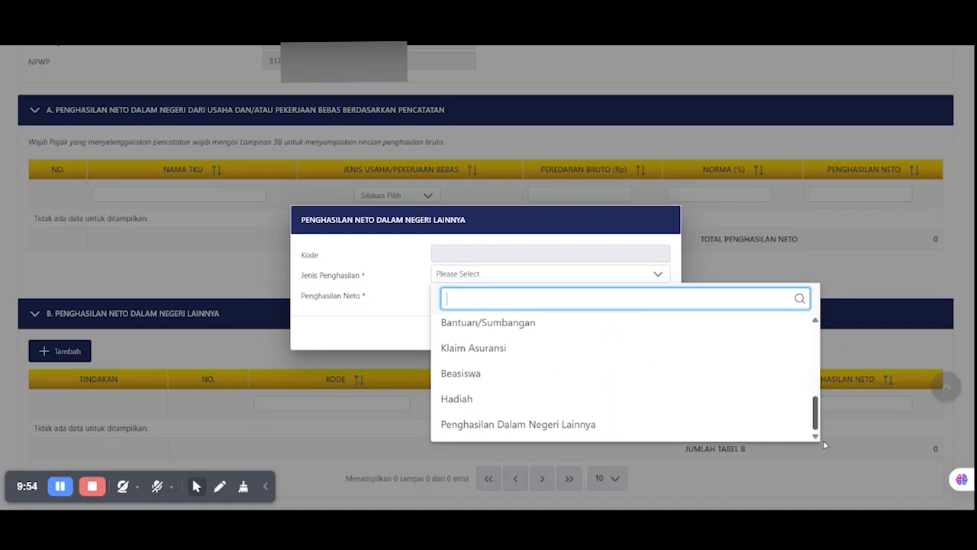
left_click(640, 227)
left_click(586, 349)
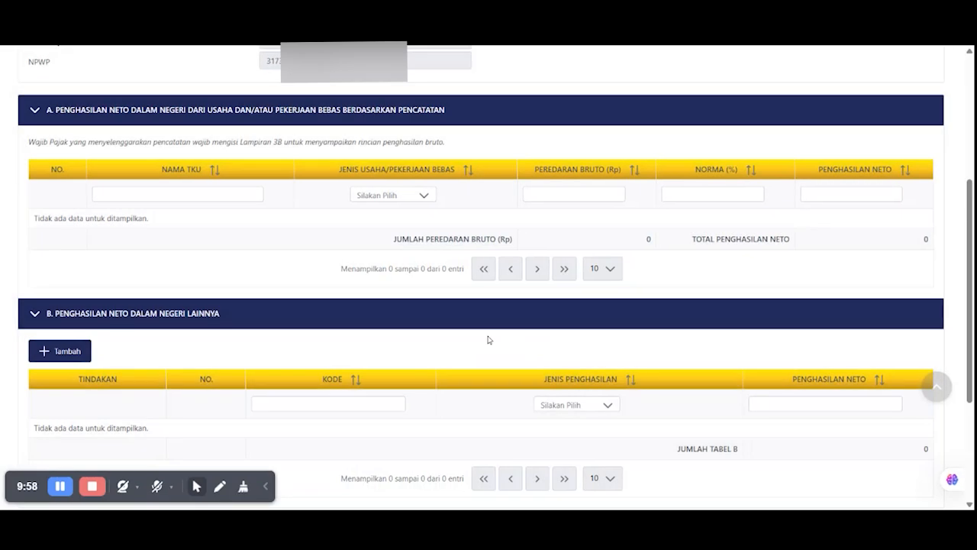
scroll(427, 333, "up", 5)
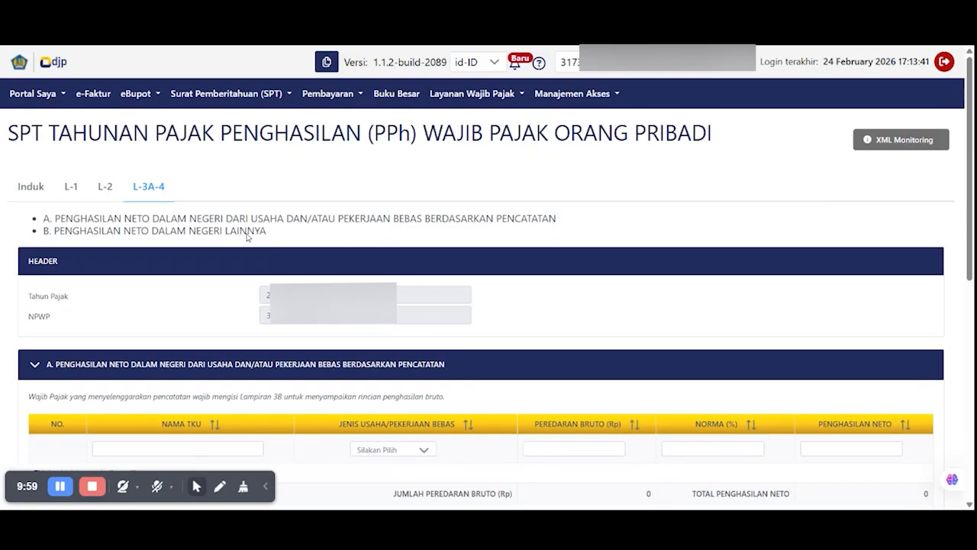
- Change Induk question 1.c back to Tidak, dropping the L-3A-4 attachment
left_click(29, 186)
scroll(513, 283, "down", 5)
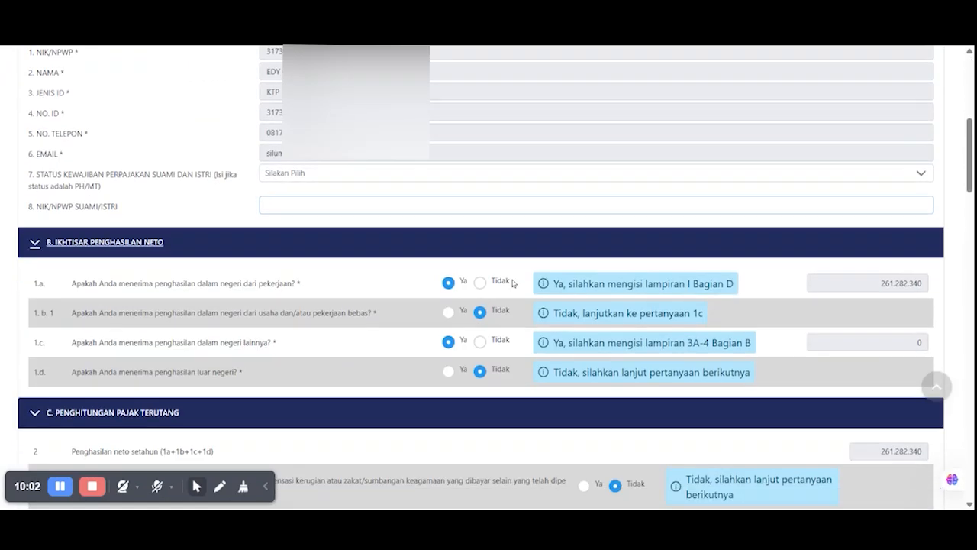
left_click(479, 342)
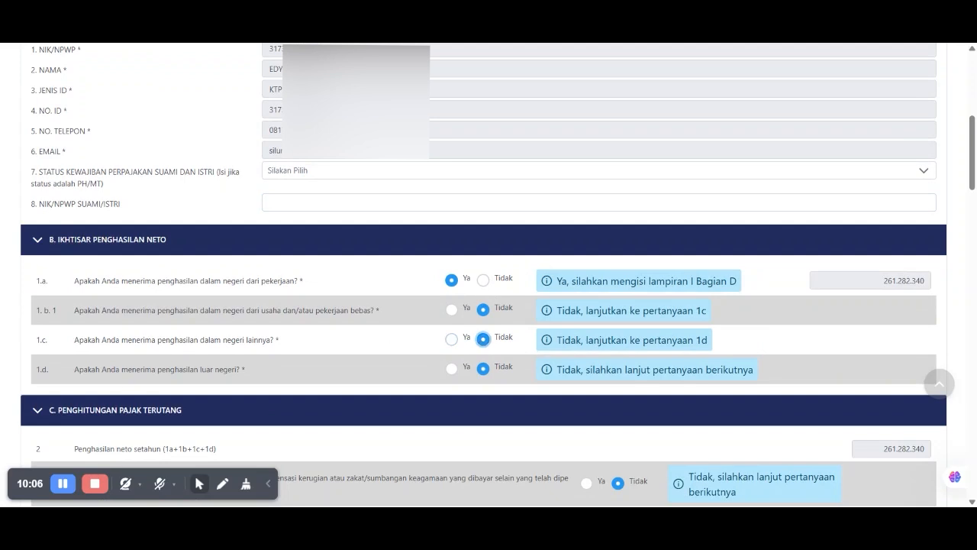
- Answer Ya to question 1.d on foreign income and check the new L-2 attachment
left_click_drag(120, 370, 245, 379)
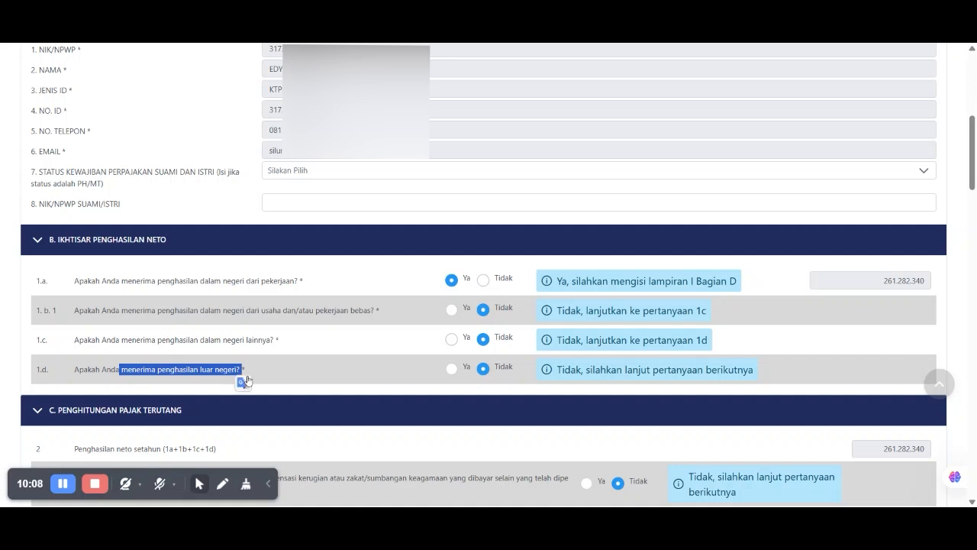
left_click(452, 369)
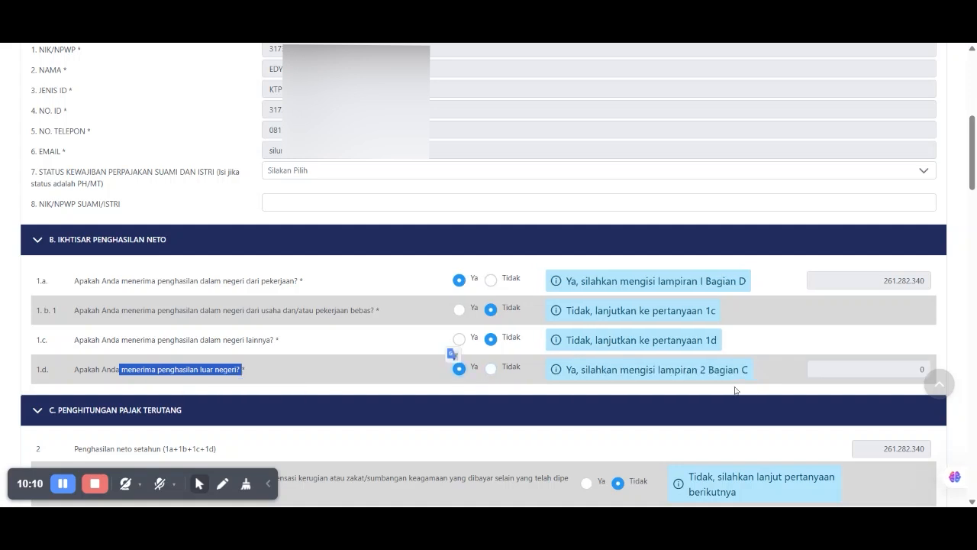
left_click_drag(666, 369, 738, 371)
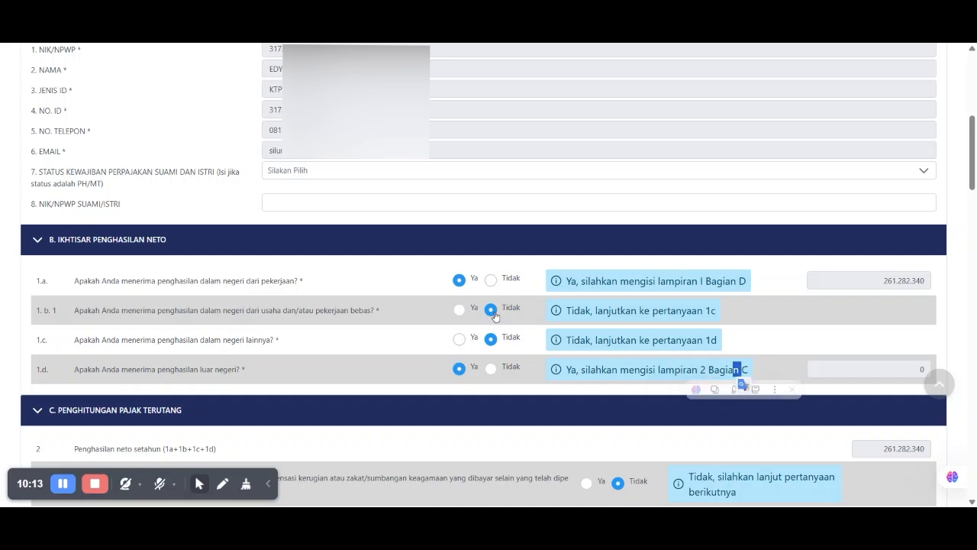
scroll(493, 315, "up", 5)
left_click(107, 188)
left_click_drag(75, 240, 213, 241)
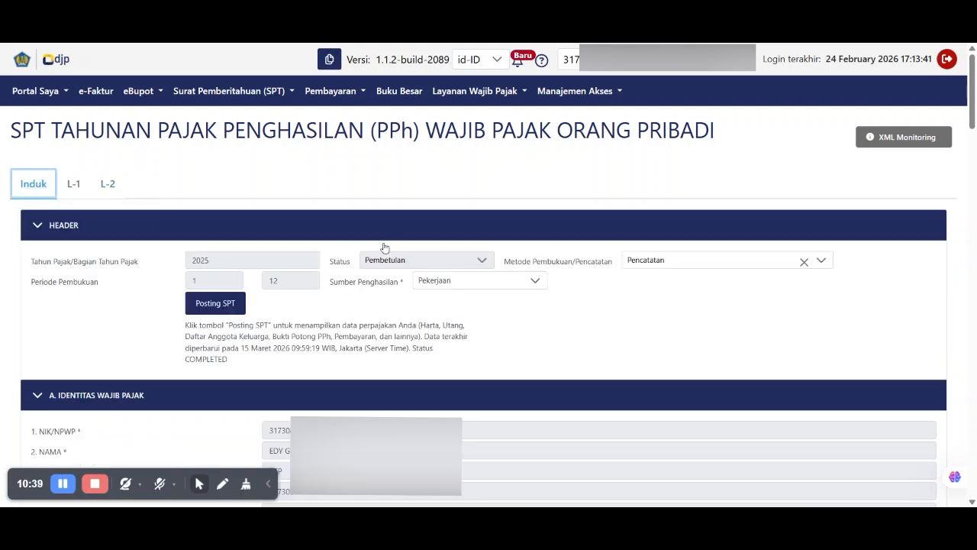
- Change question 1.d back to Tidak
scroll(397, 246, "down", 3)
scroll(541, 253, "down", 3)
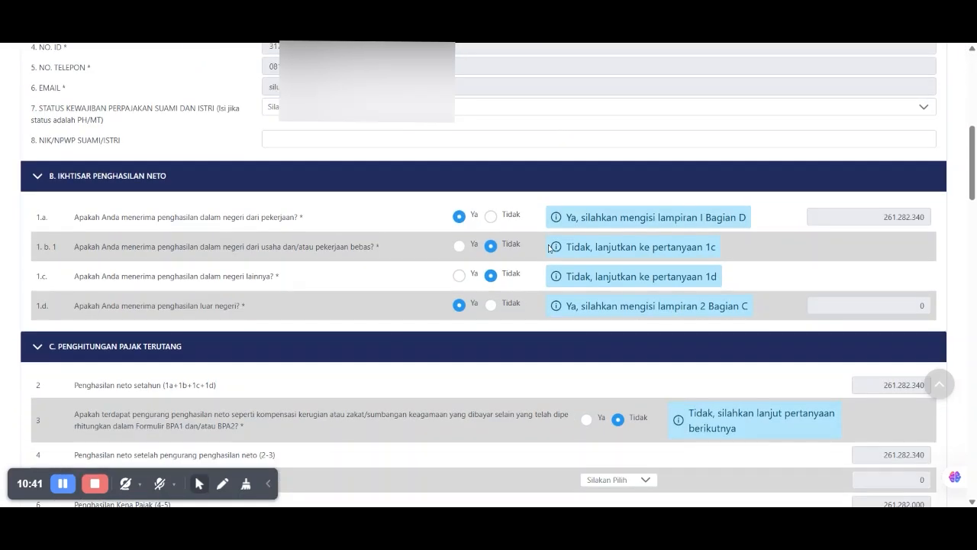
left_click(491, 304)
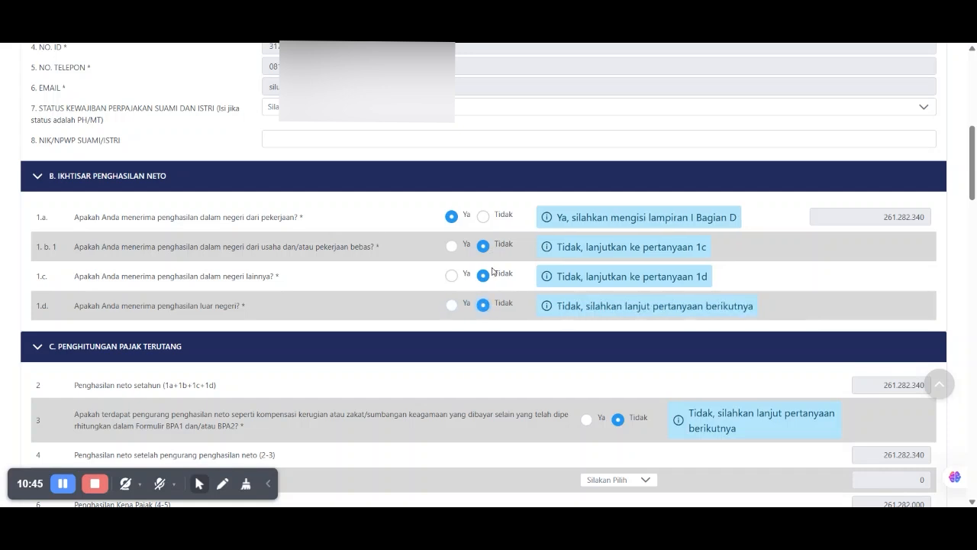
- Answer Ya to question 3 on loss compensation and zakat deductions, adding attachment L-5
scroll(495, 271, "down", 2)
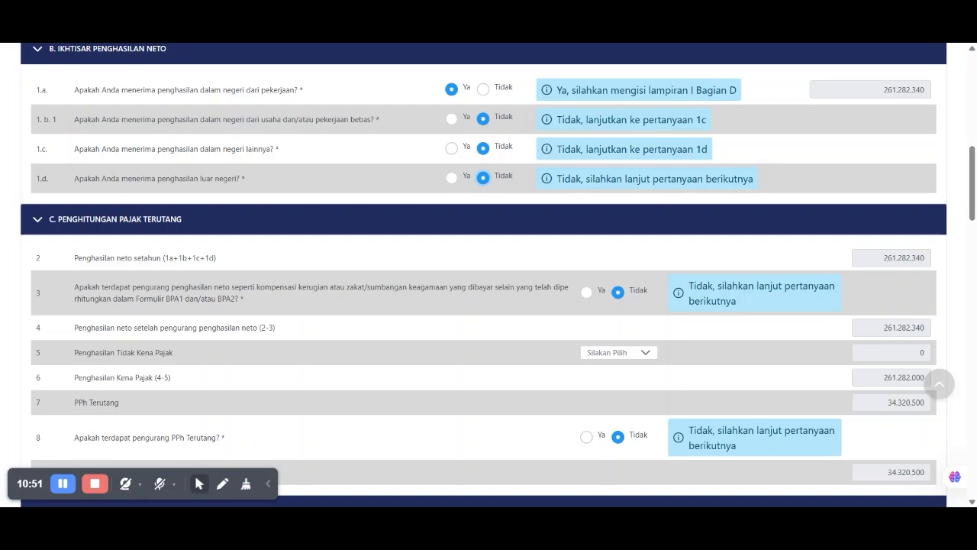
scroll(885, 229, "down", 2)
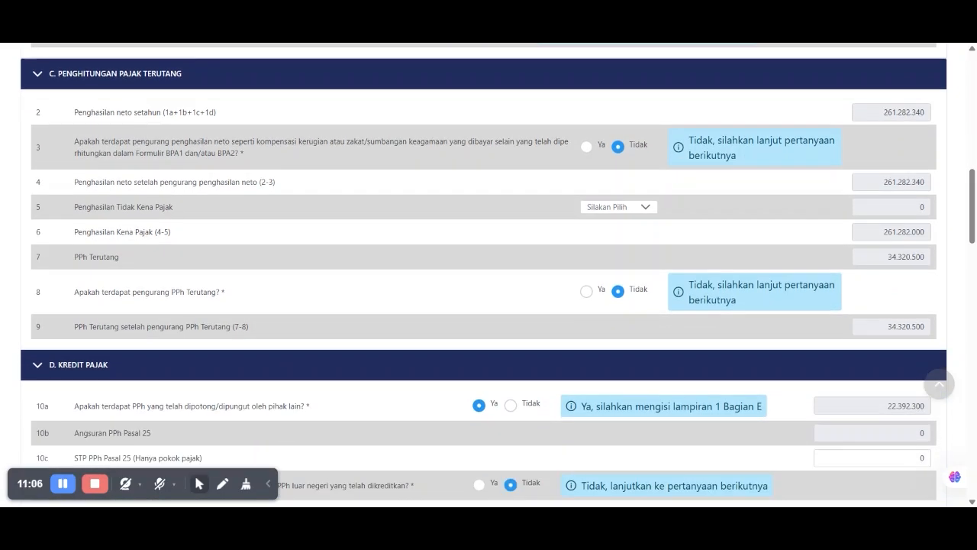
left_click_drag(82, 141, 214, 141)
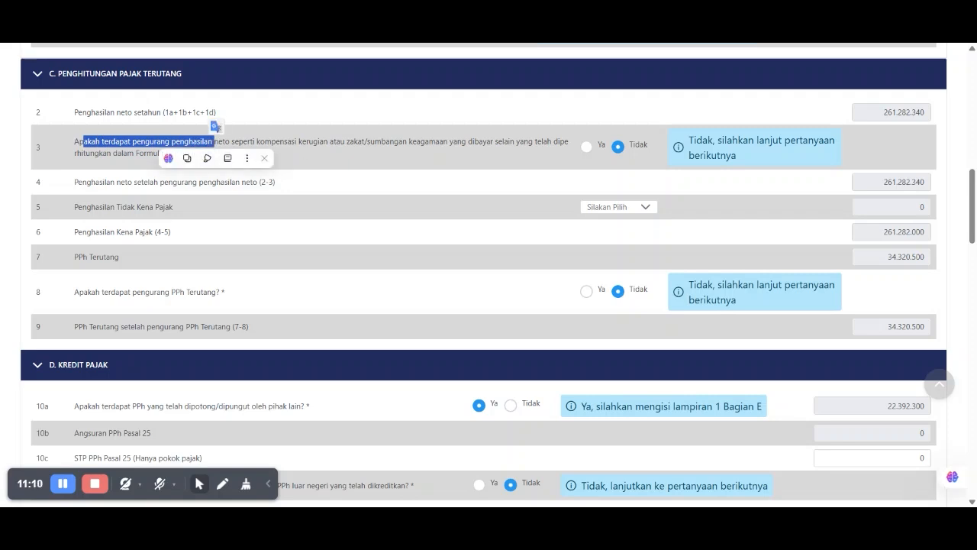
left_click_drag(264, 142, 283, 142)
double_click(282, 144)
left_click(303, 143)
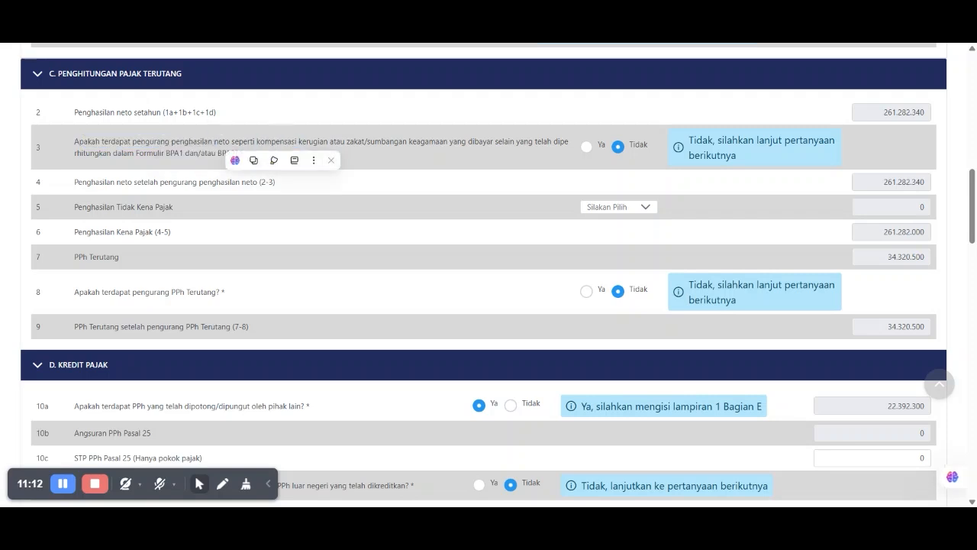
double_click(307, 143)
left_click_drag(347, 143, 258, 148)
left_click(447, 142)
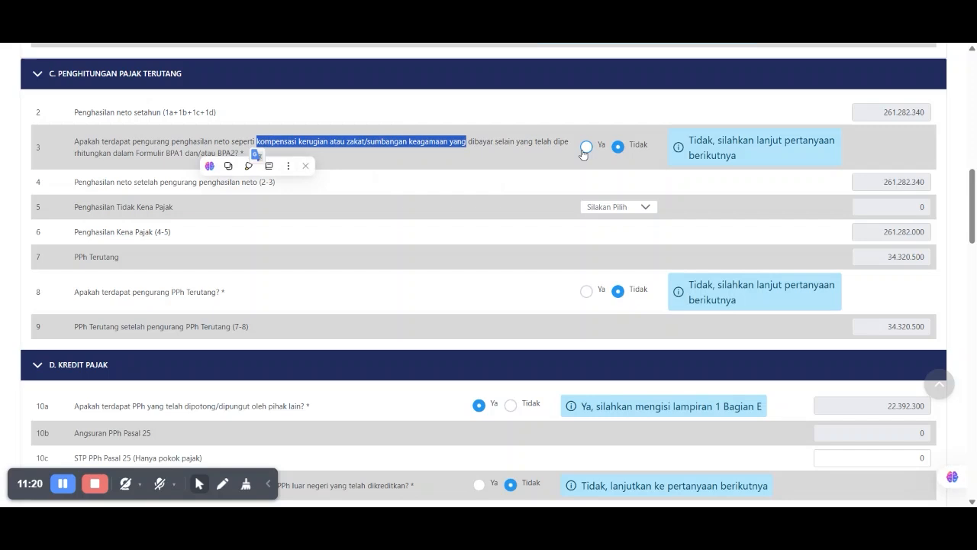
left_click(585, 147)
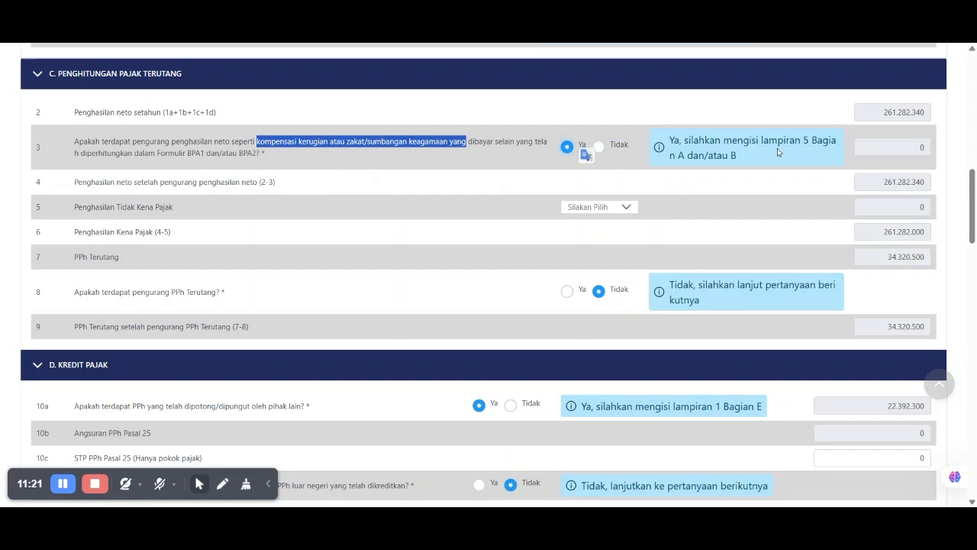
left_click_drag(761, 142, 806, 156)
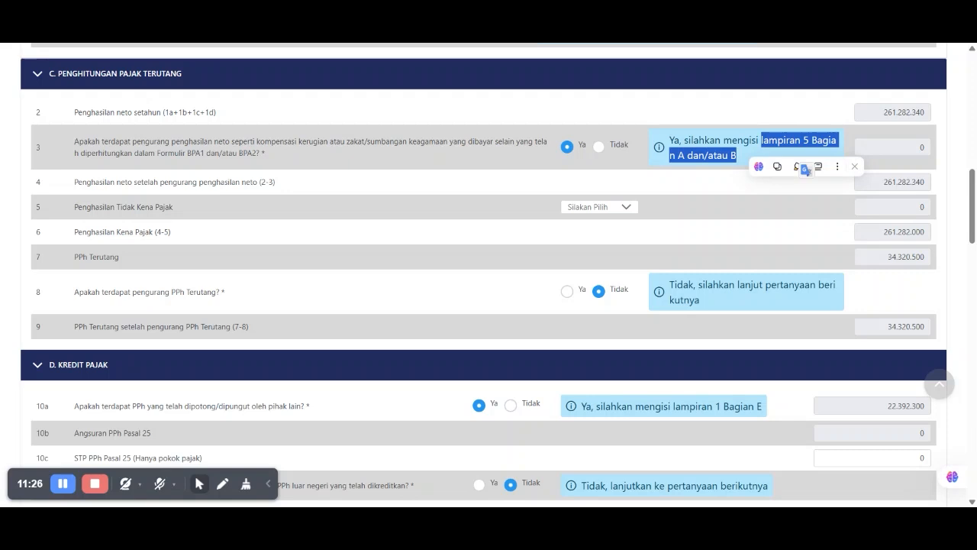
scroll(805, 169, "up", 20)
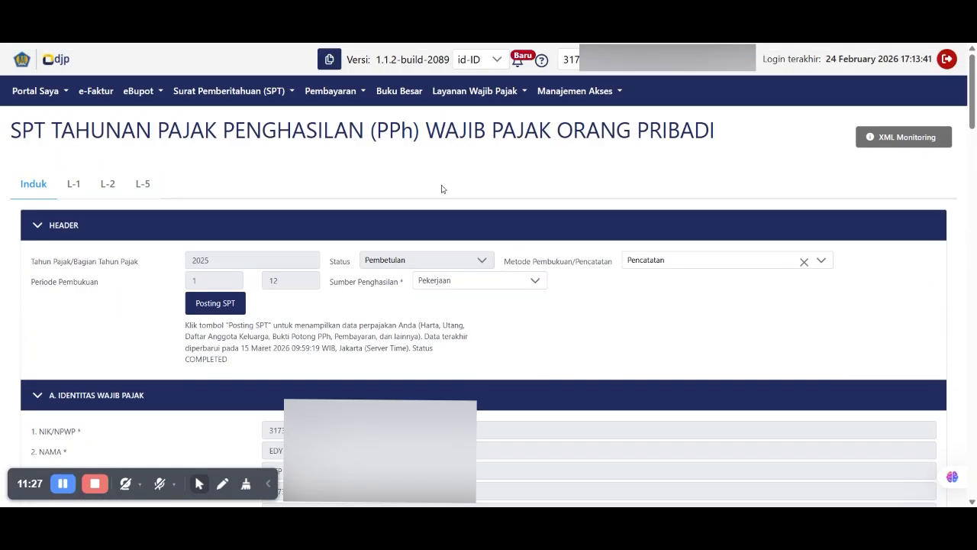
- Review the L-5 outline and its loss-compensation and net-income deduction sections
left_click(146, 185)
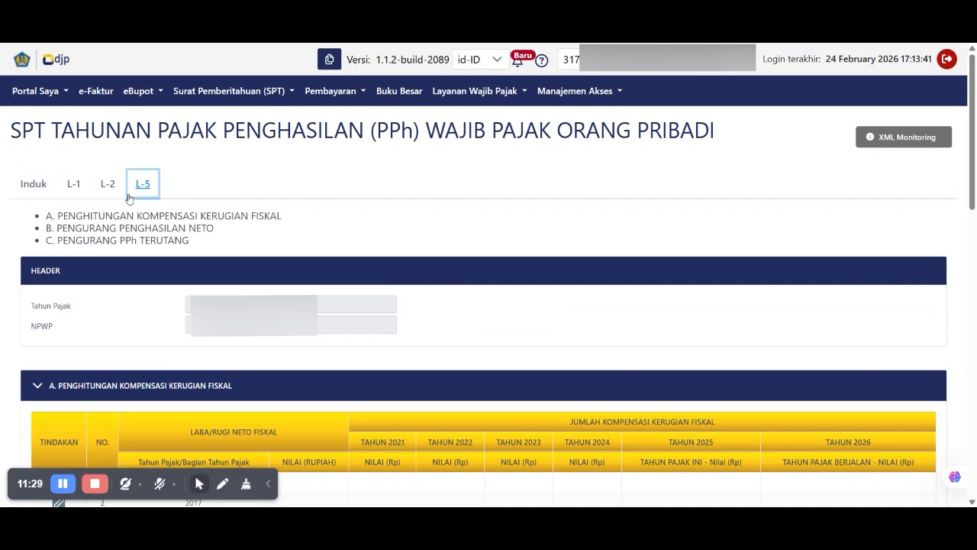
left_click_drag(90, 216, 260, 216)
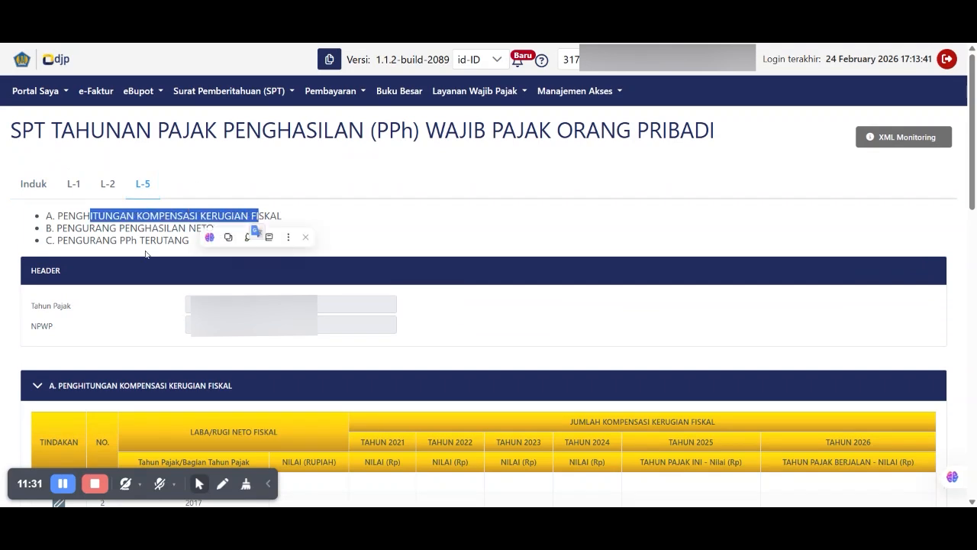
left_click_drag(82, 228, 213, 228)
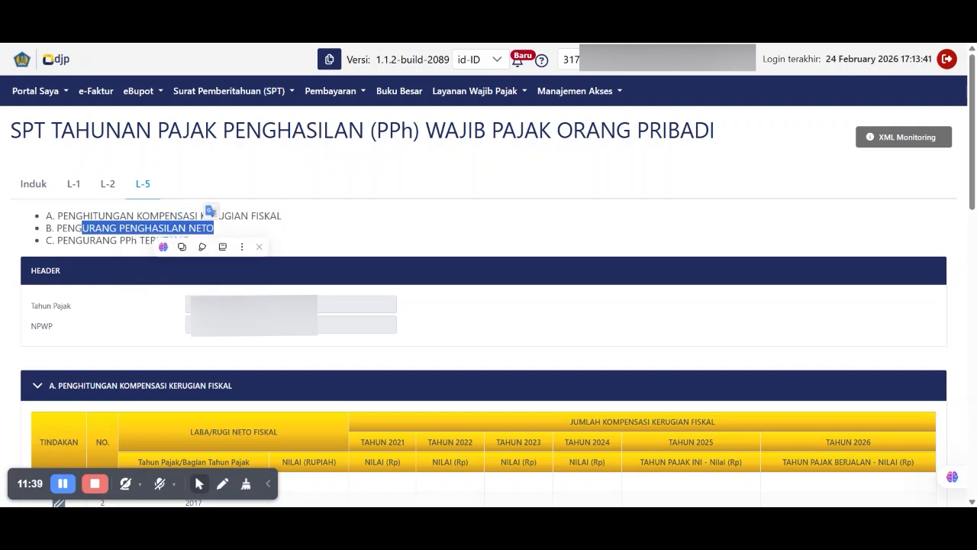
scroll(206, 230, "down", 3)
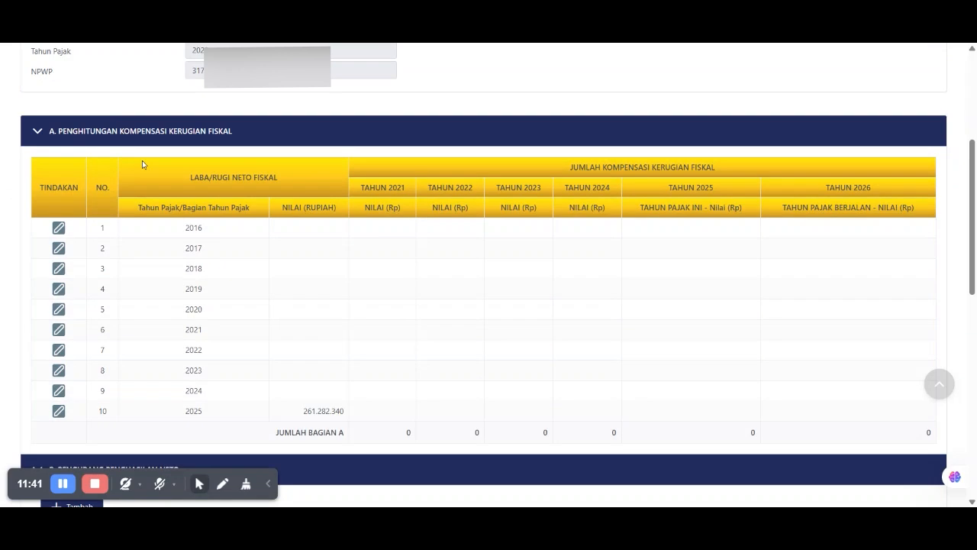
scroll(92, 161, "down", 1)
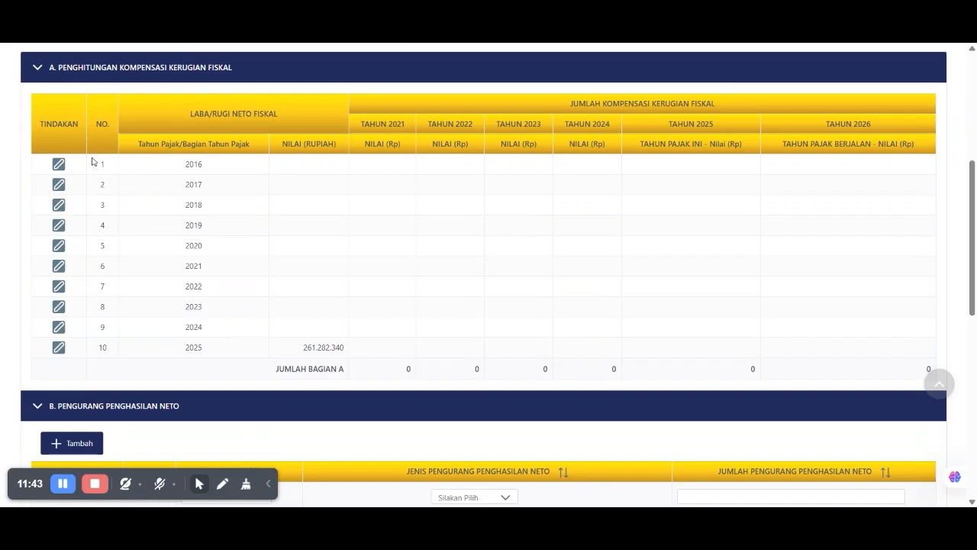
scroll(91, 161, "down", 3)
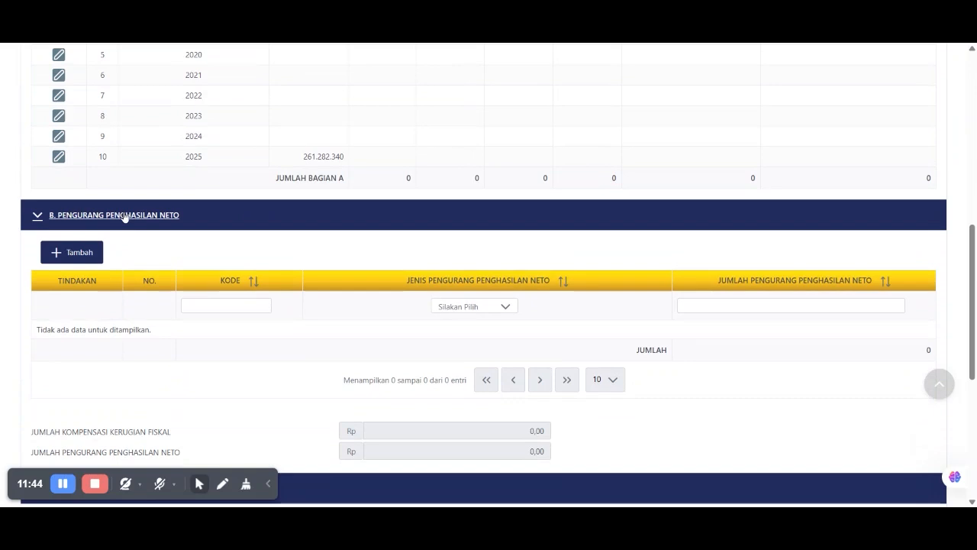
scroll(122, 217, "down", 1)
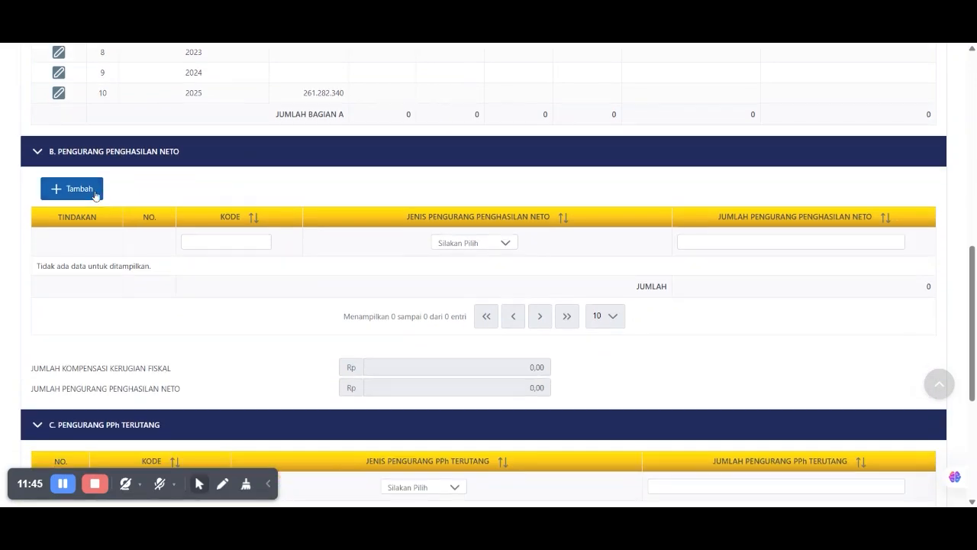
- Start a net-income deduction entry, browse the Jenis Pengurang types, then cancel it
left_click(79, 191)
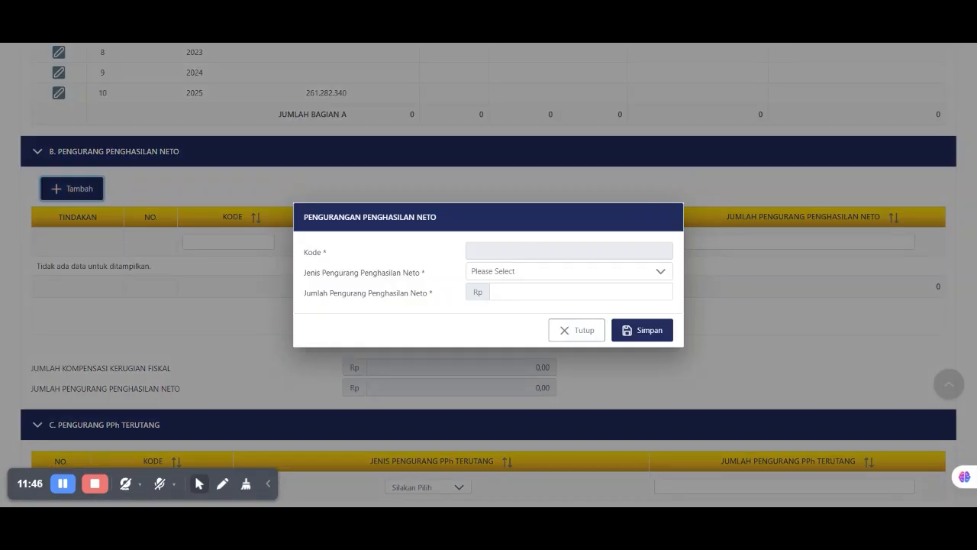
left_click(521, 273)
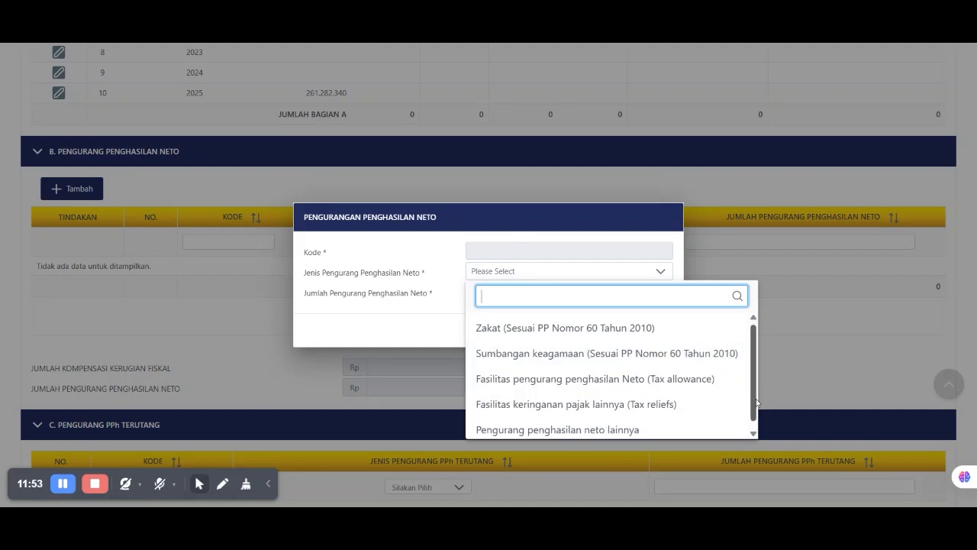
scroll(686, 431, "down", 1)
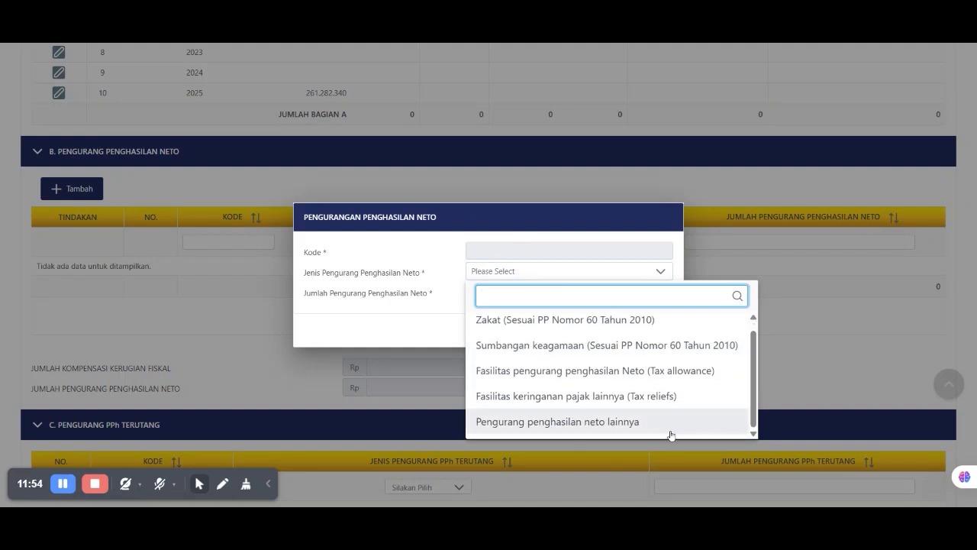
left_click(525, 221)
left_click(579, 343)
scroll(482, 318, "up", 10)
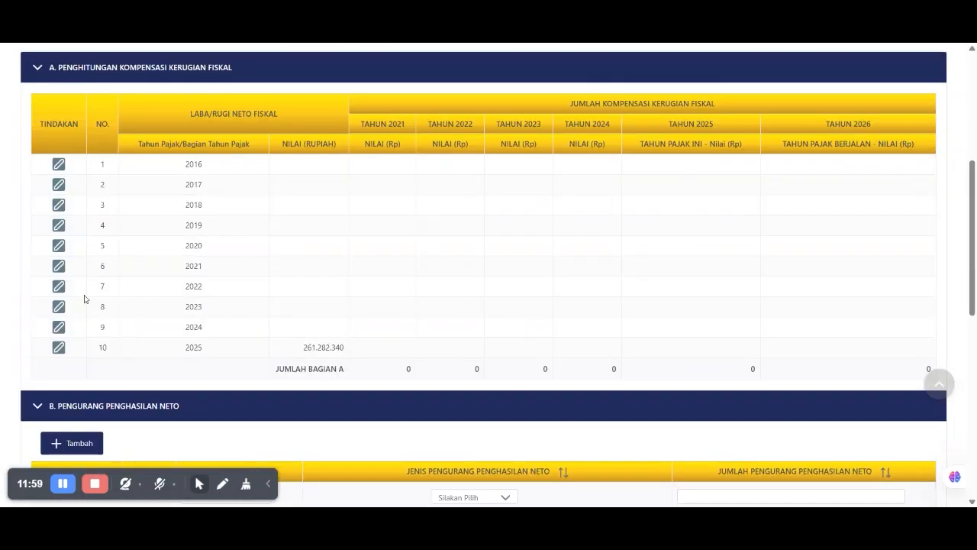
- Set Induk question 3 back to Tidak and view the PTKP status choices
left_click(49, 188)
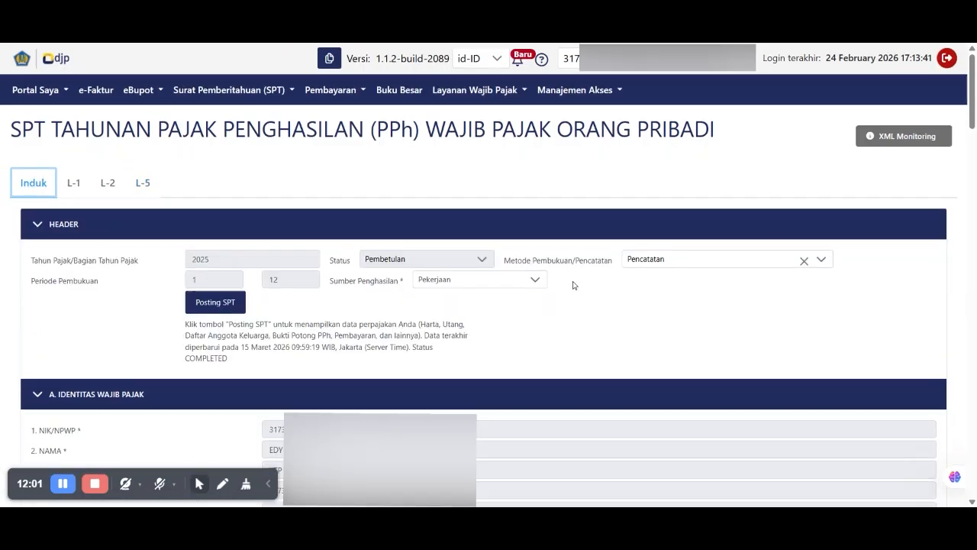
scroll(573, 285, "down", 10)
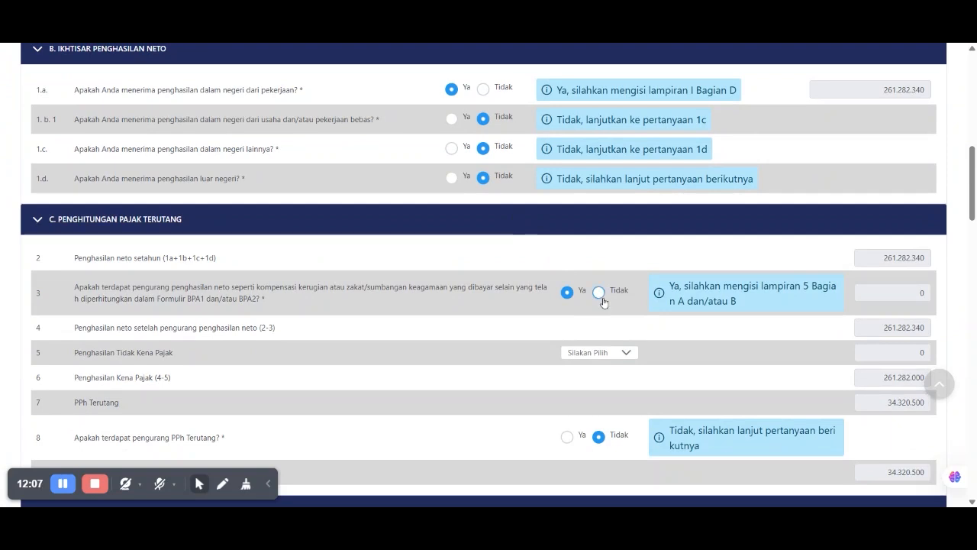
left_click(599, 292)
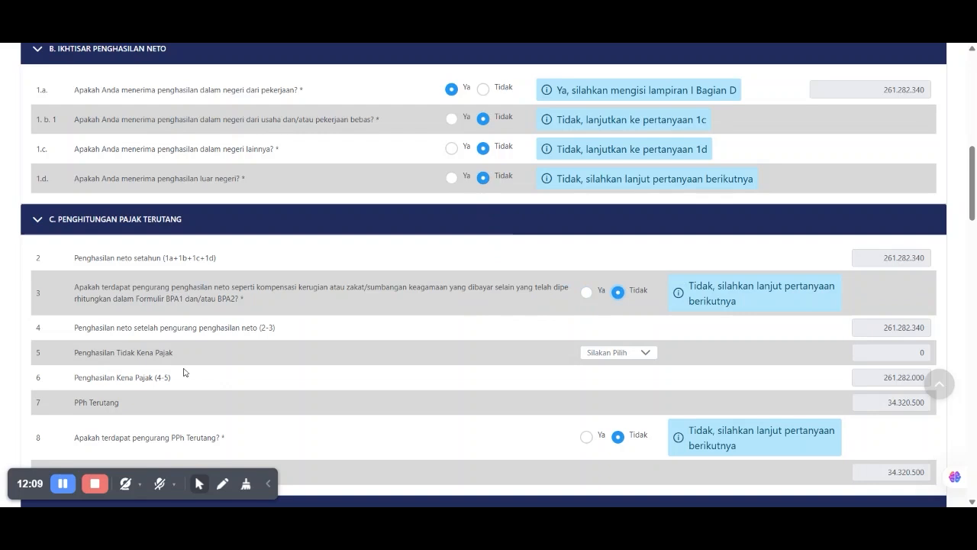
scroll(227, 305, "down", 1)
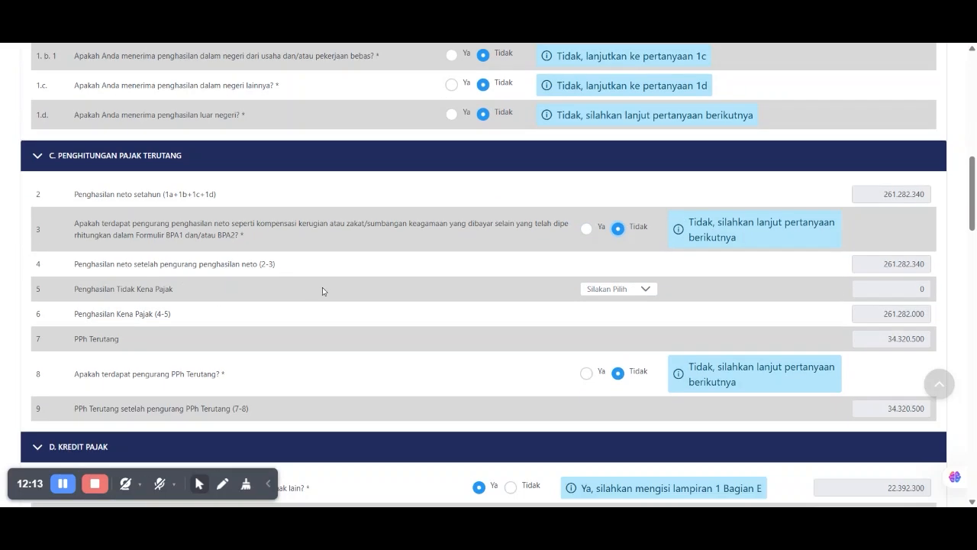
left_click(639, 289)
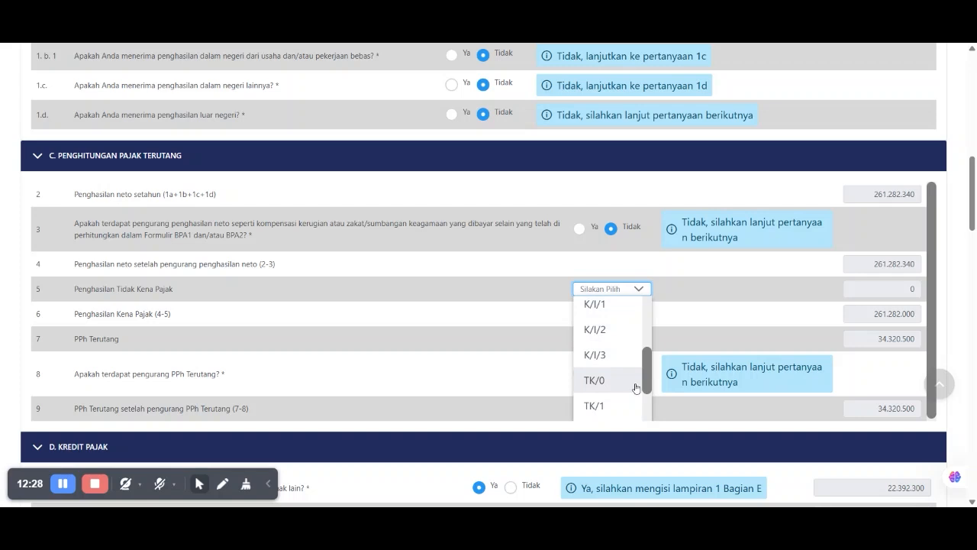
- Set the PTKP status to K/3, bringing tax owed to 22.392.300
scroll(641, 386, "down", 3)
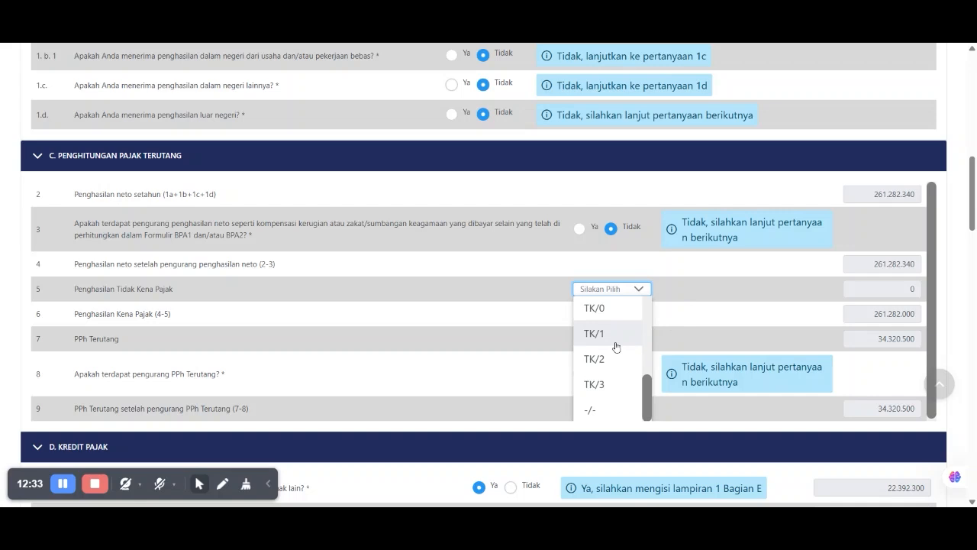
scroll(616, 347, "up", 1)
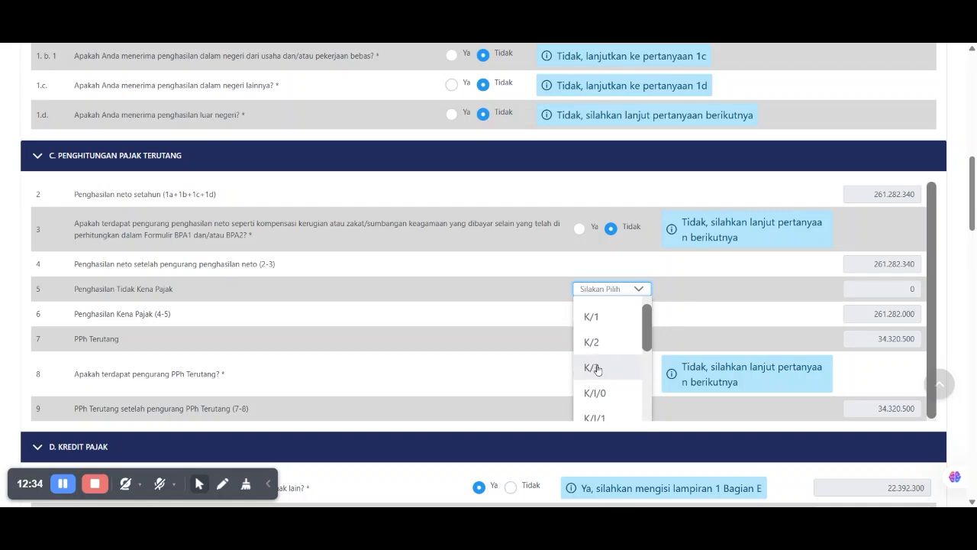
left_click(595, 367)
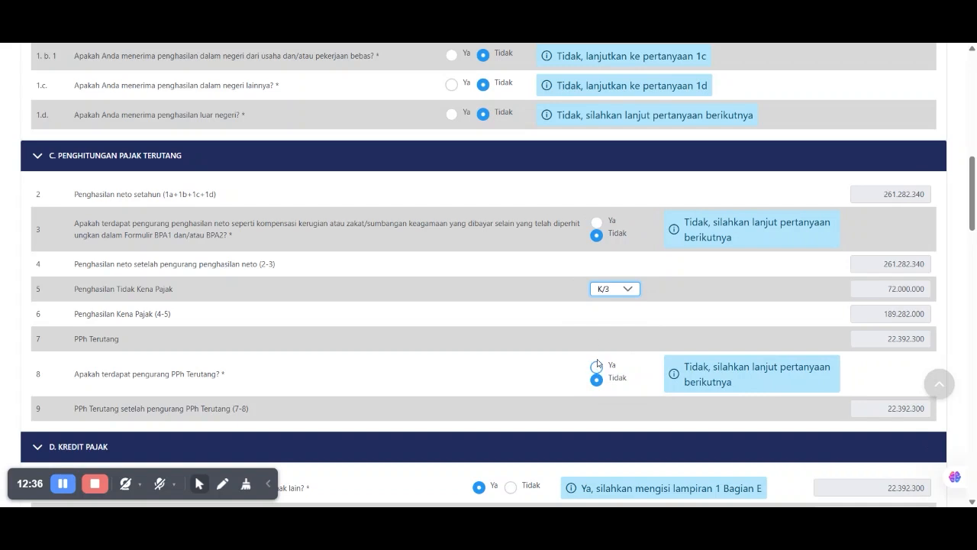
- Answer Ya to row 8 on PPh Terutang deductions, which points to L-5 part C
scroll(585, 324, "down", 1)
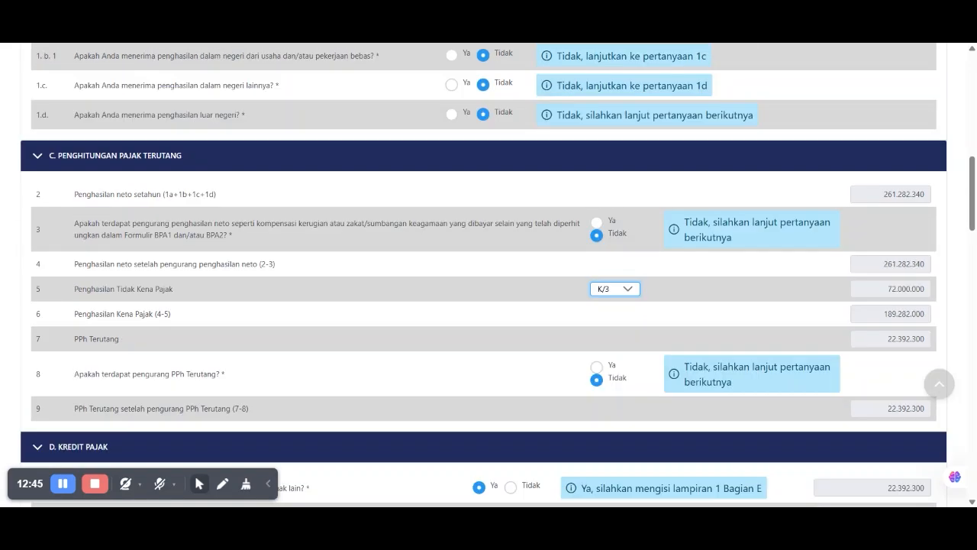
left_click_drag(79, 373, 227, 385)
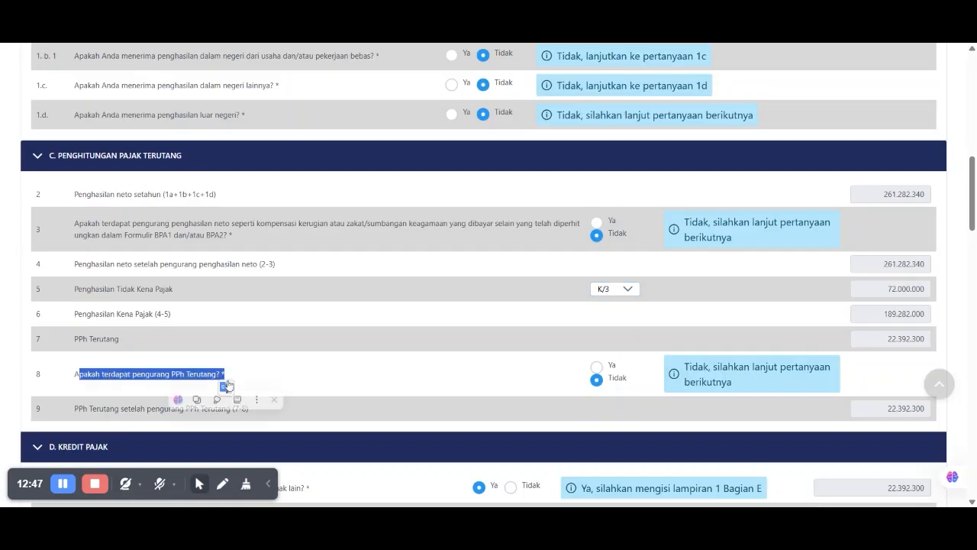
left_click(597, 368)
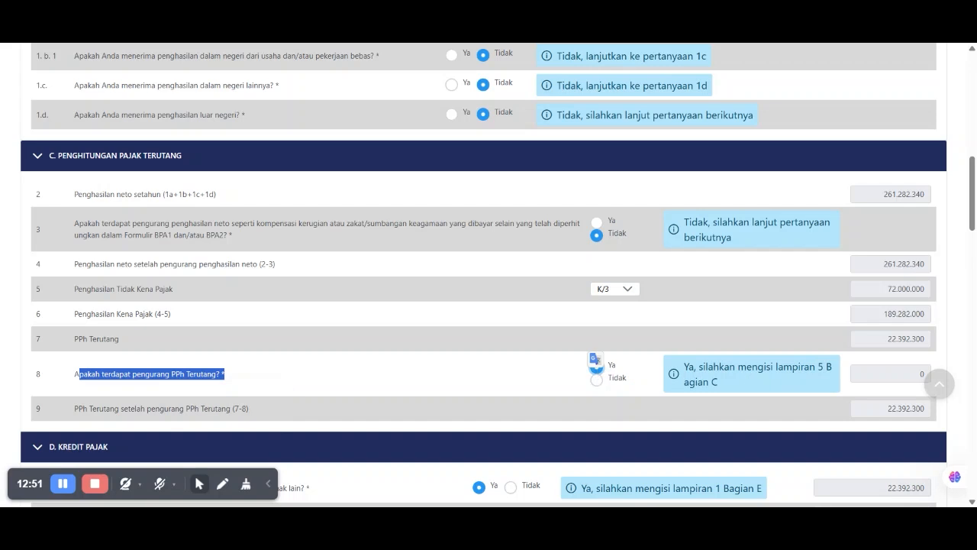
left_click(596, 371)
left_click_drag(775, 366, 760, 383)
scroll(761, 384, "up", 10)
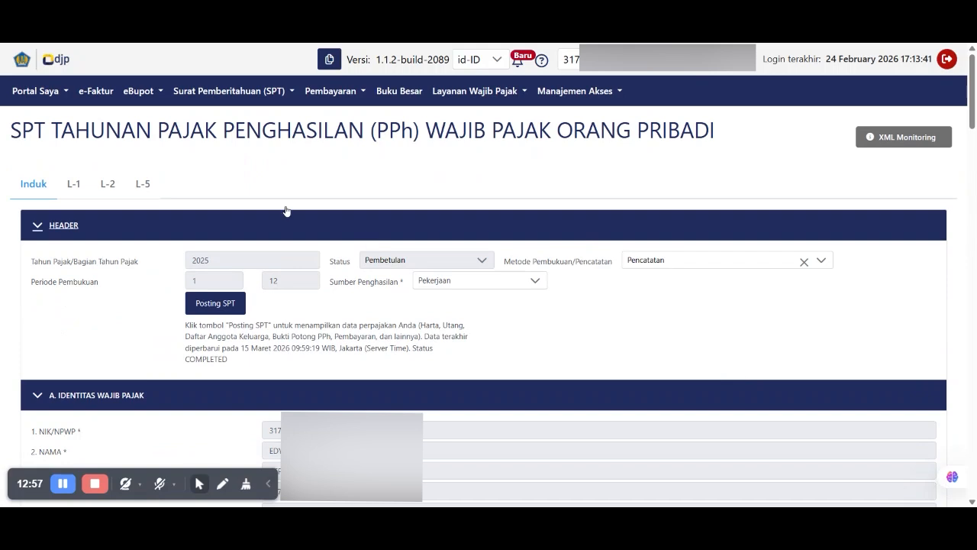
- On L-5, start a PPh Terutang deduction entry, browse its types, cancel, and return to Induk
left_click(145, 184)
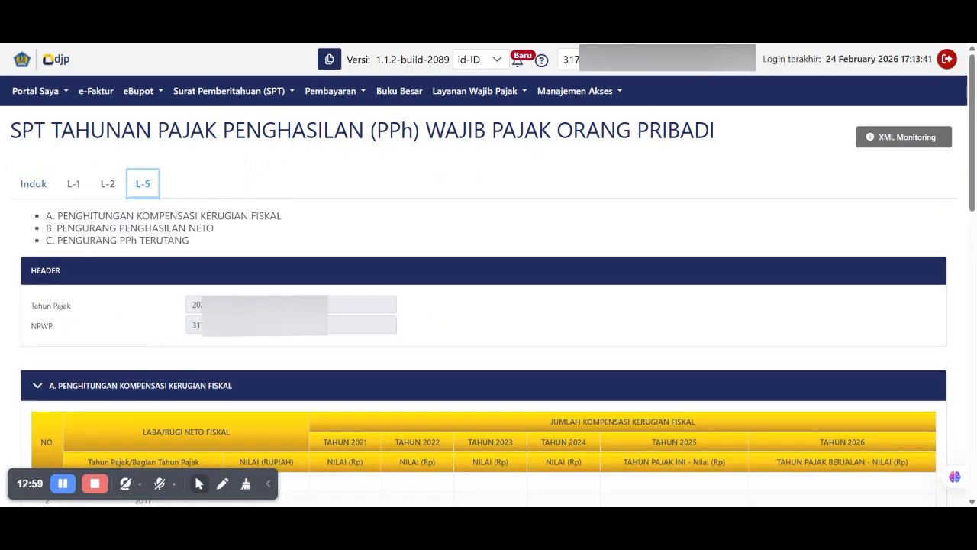
scroll(62, 242, "down", 10)
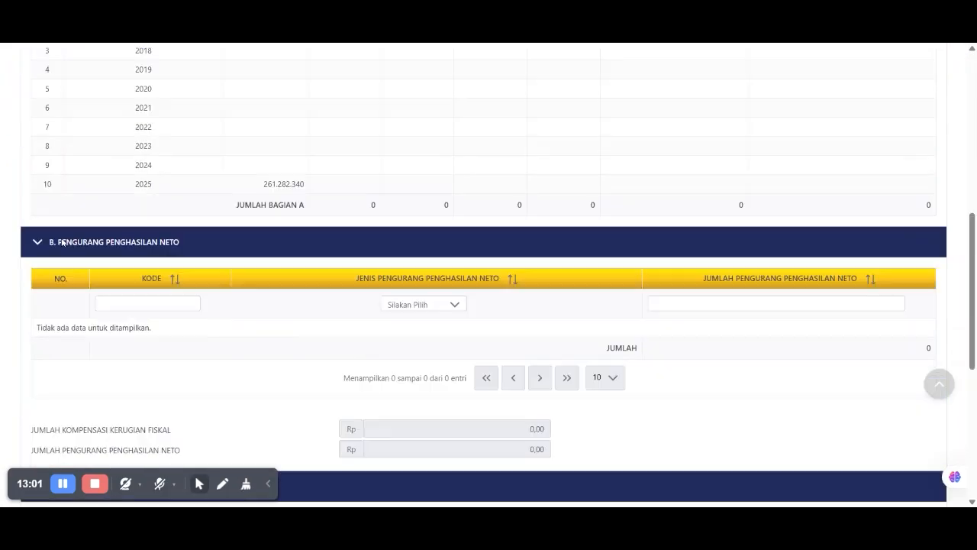
scroll(62, 242, "down", 5)
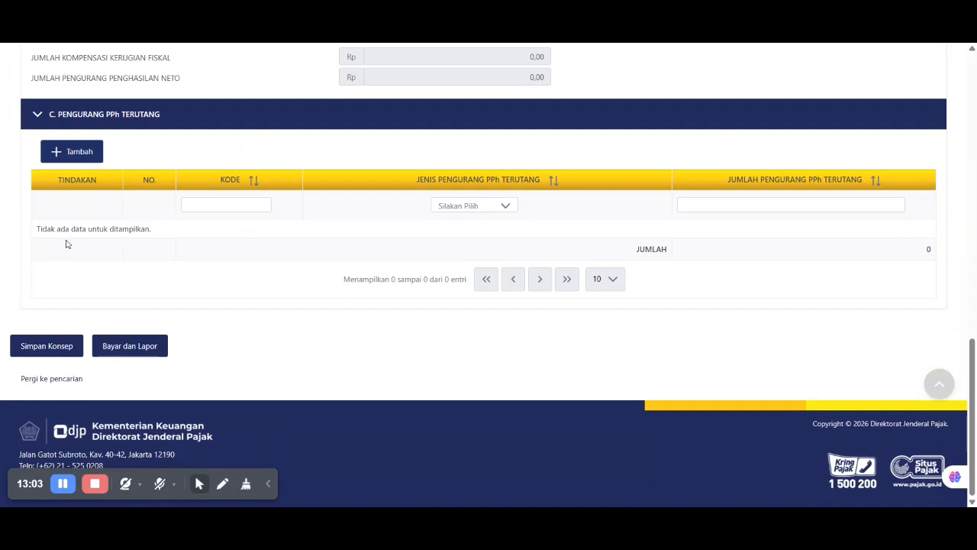
left_click(68, 157)
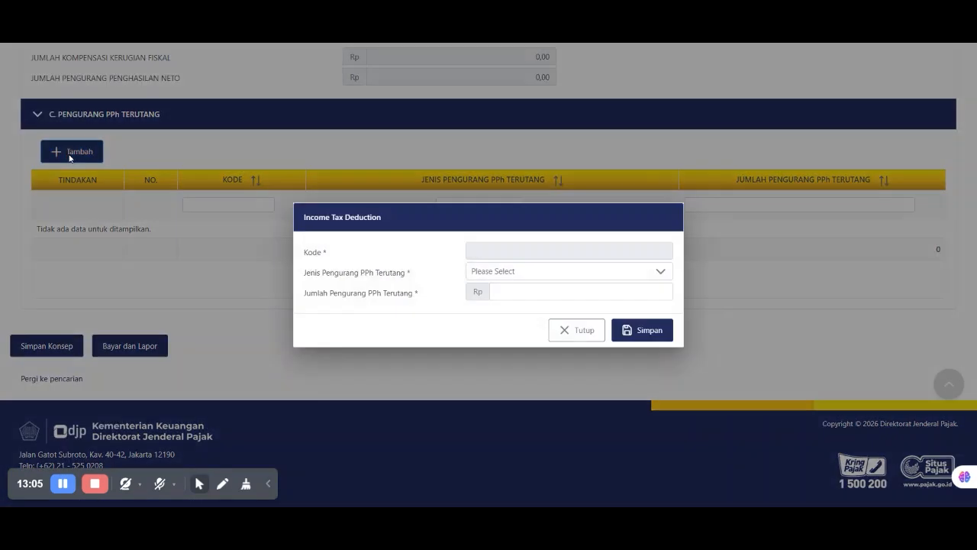
left_click(523, 276)
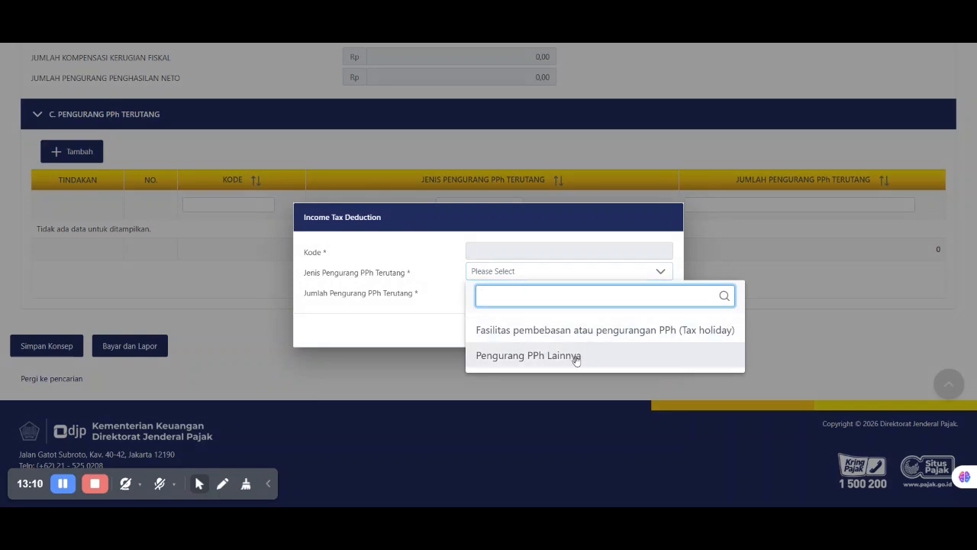
left_click(517, 219)
left_click(578, 343)
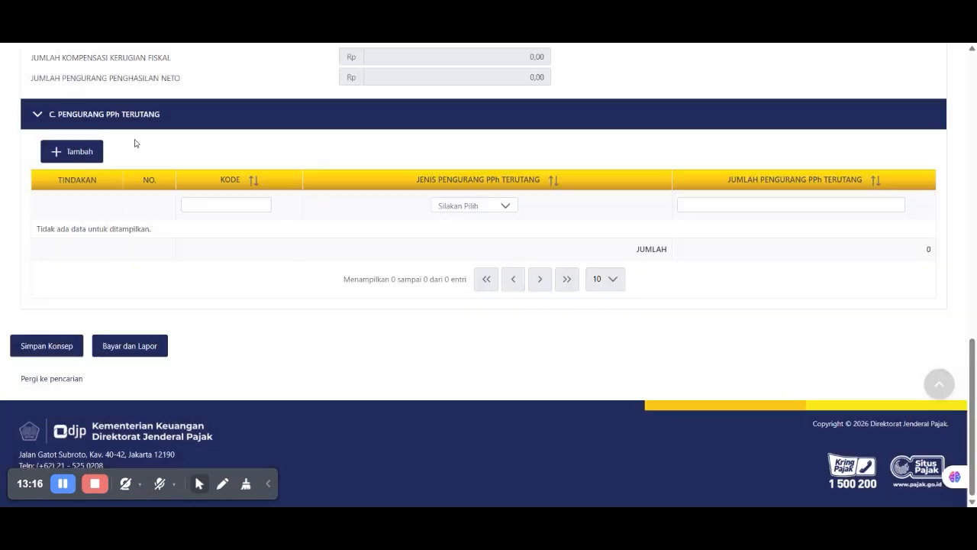
scroll(191, 214, "up", 10)
left_click(32, 187)
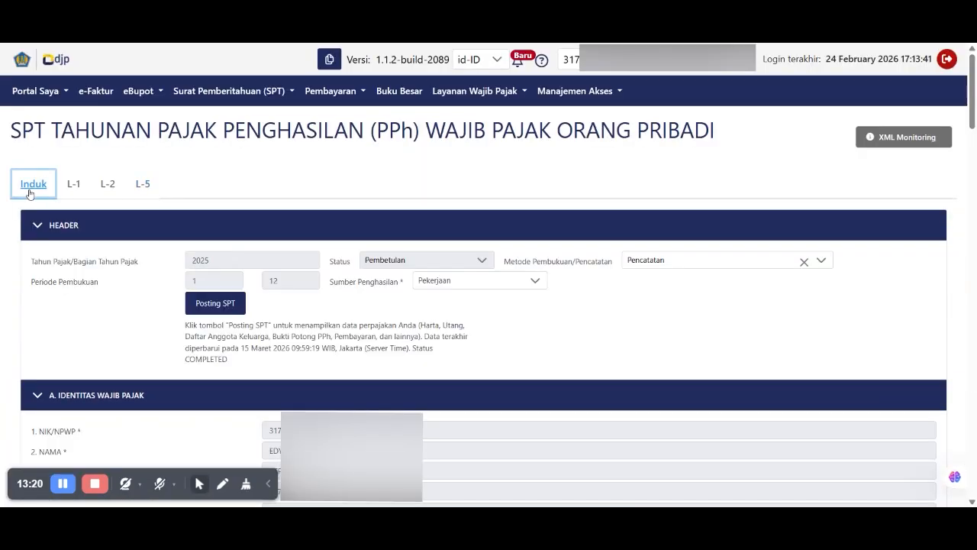
- Set line 8 to Tidak, leaving 22.392.300 covered by the 10a withheld-tax credit
scroll(479, 316, "down", 13)
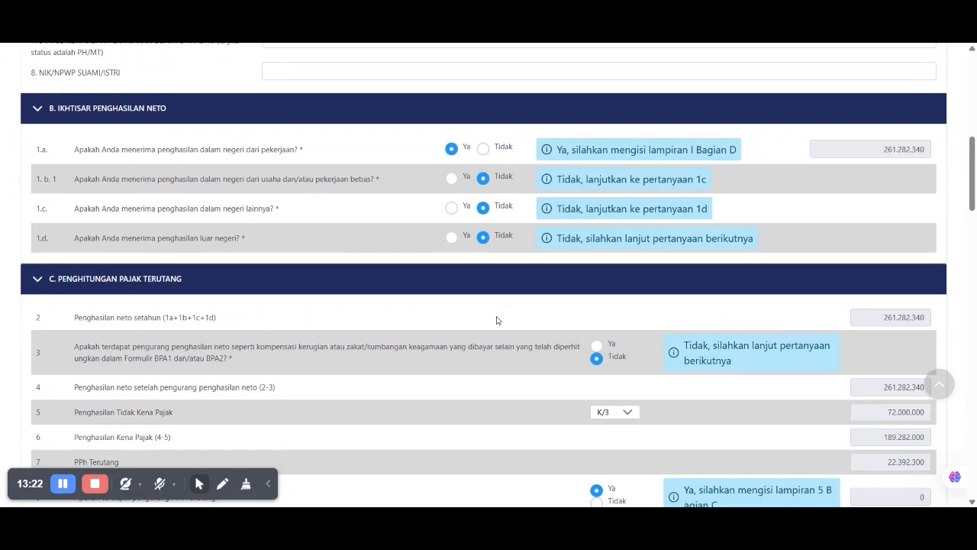
left_click(598, 196)
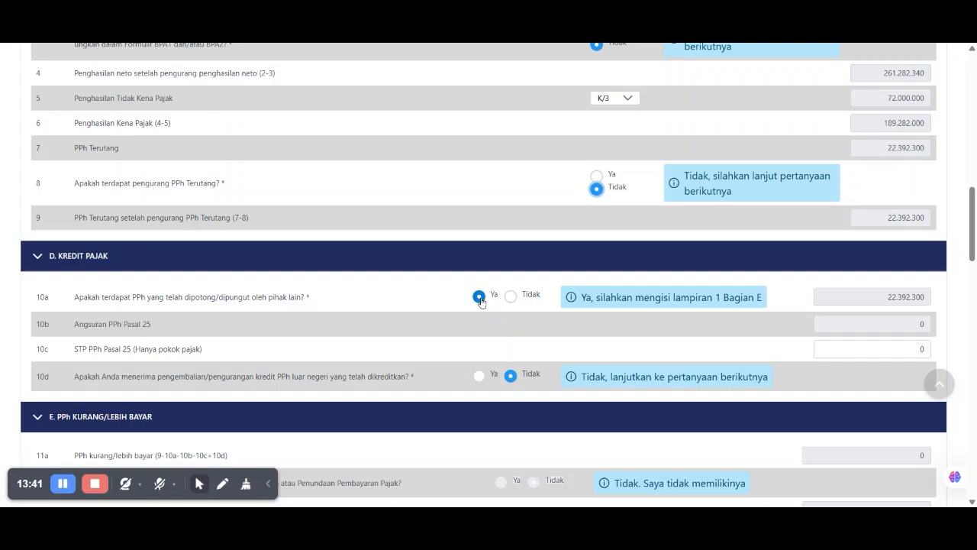
left_click_drag(673, 298, 766, 302)
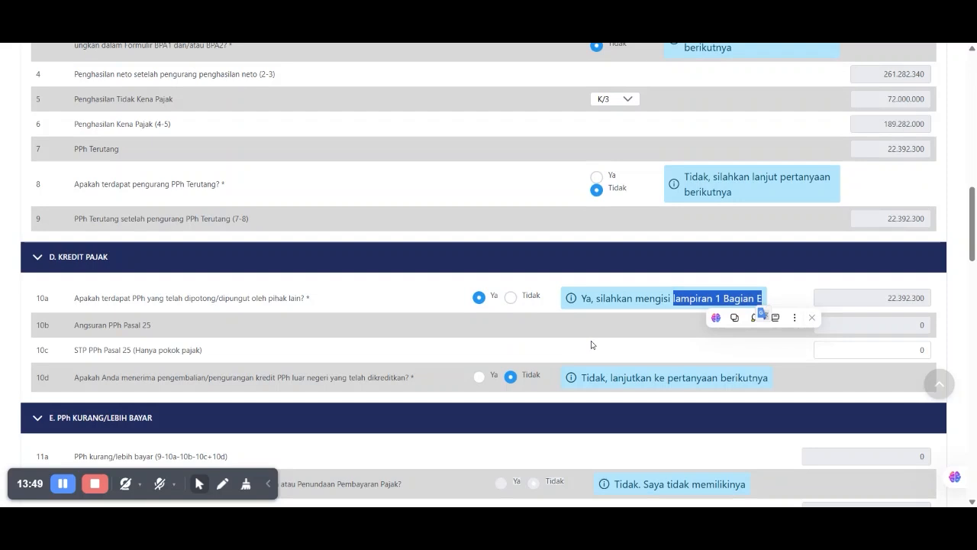
scroll(590, 344, "up", 15)
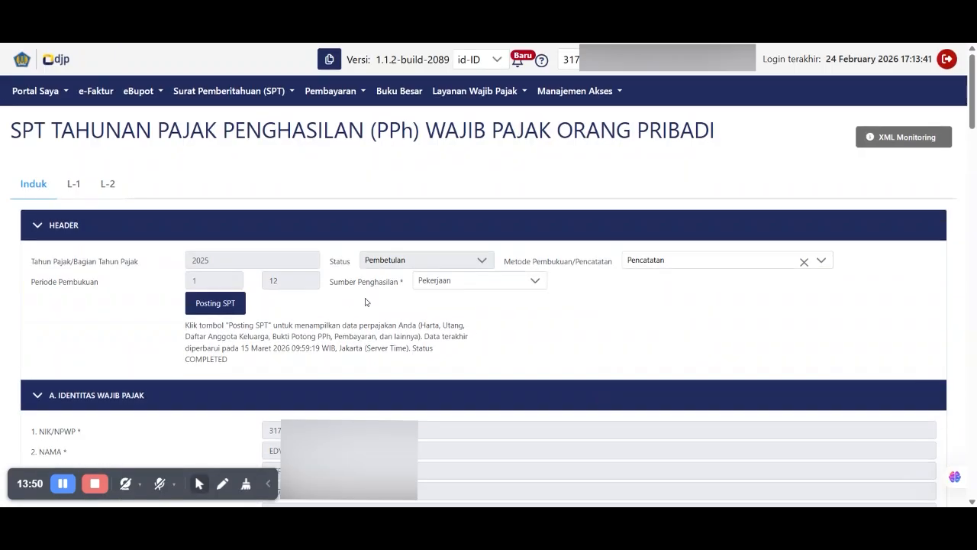
- Review L-1 section E, listing the single withholding slip dated 31-12-2025
left_click(73, 187)
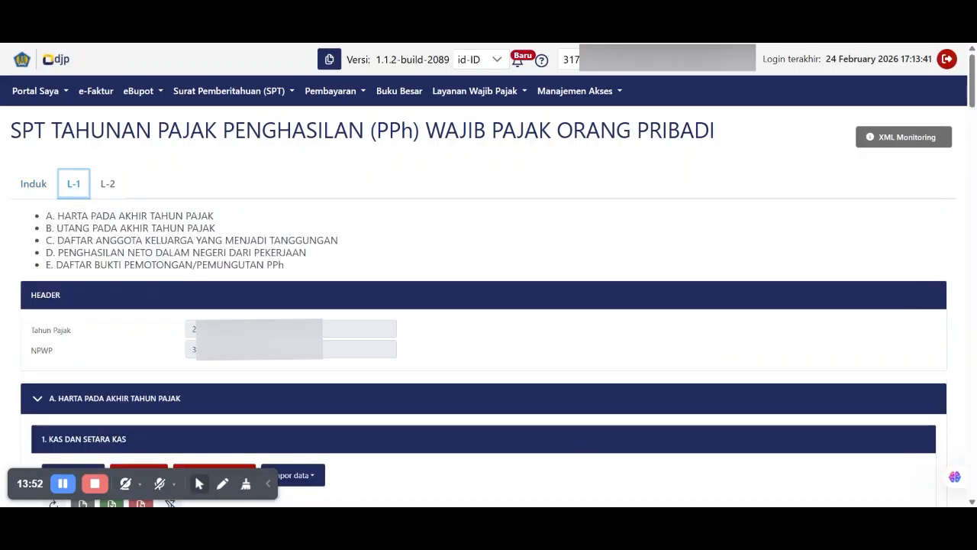
triple_click(77, 264)
scroll(115, 214, "down", 18)
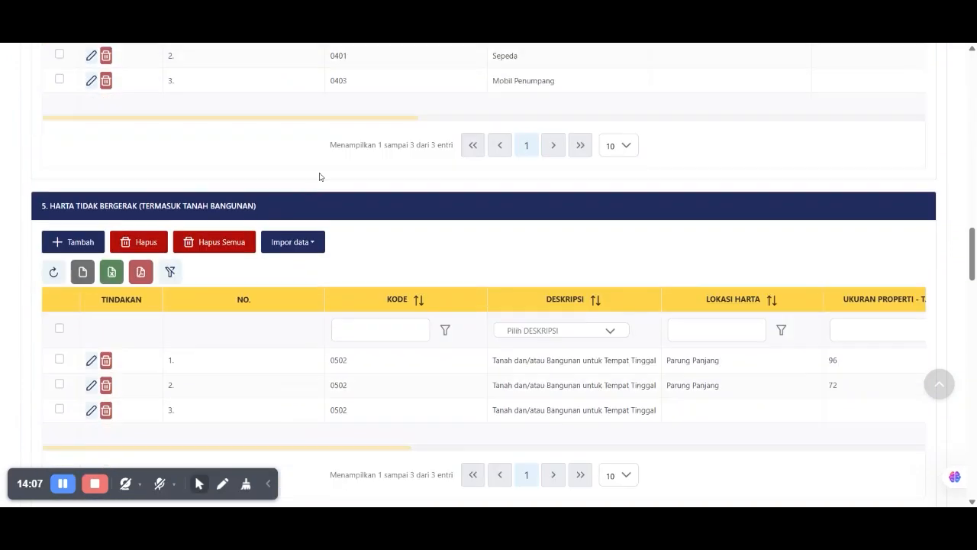
scroll(326, 175, "down", 20)
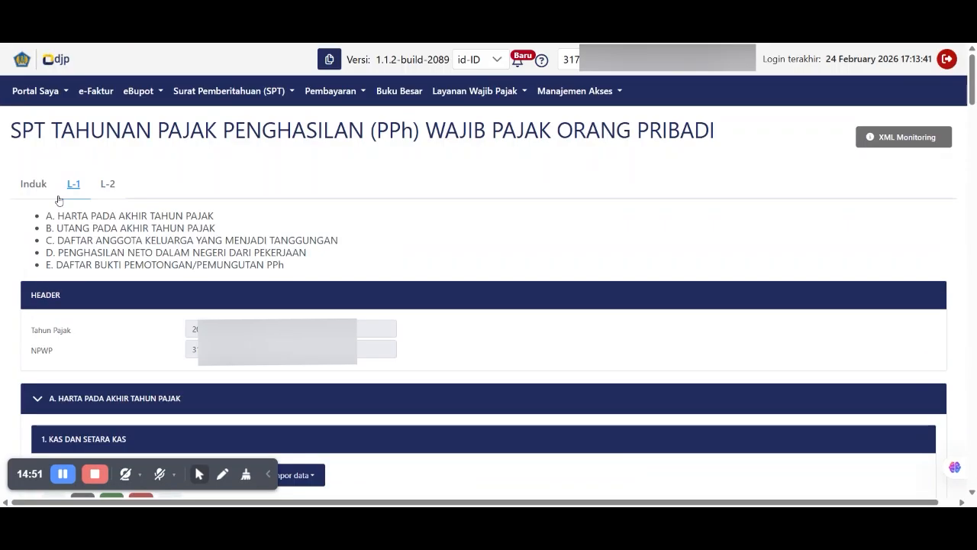
left_click(34, 186)
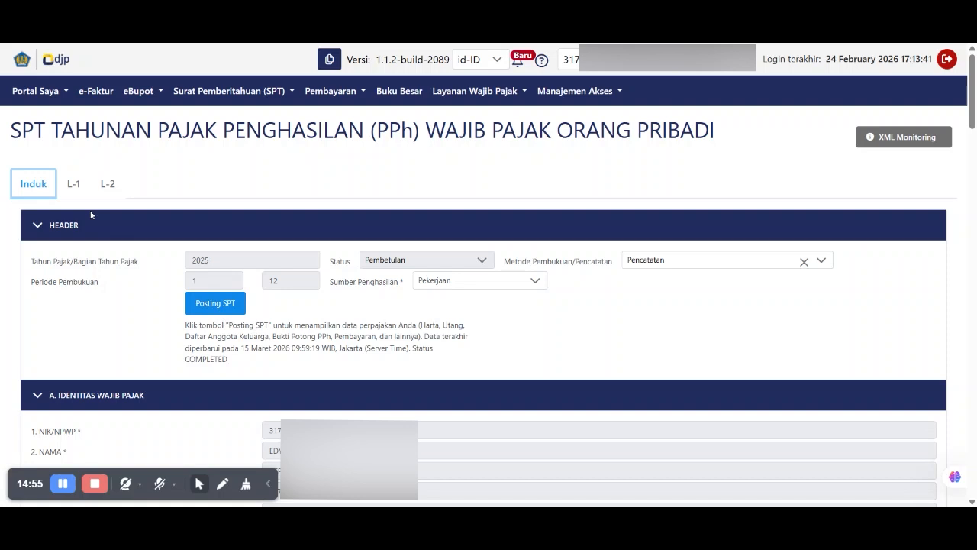
left_click(74, 184)
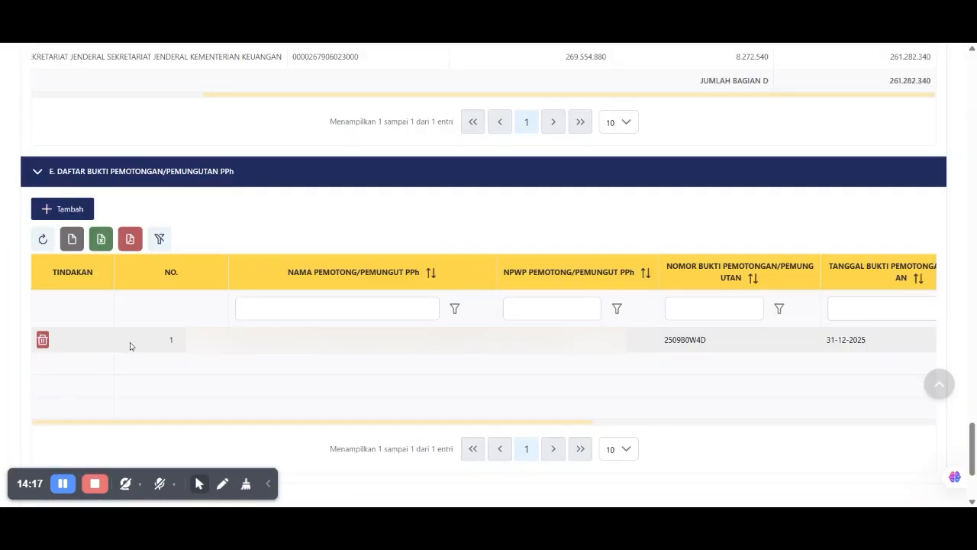
left_click_drag(130, 346, 855, 362)
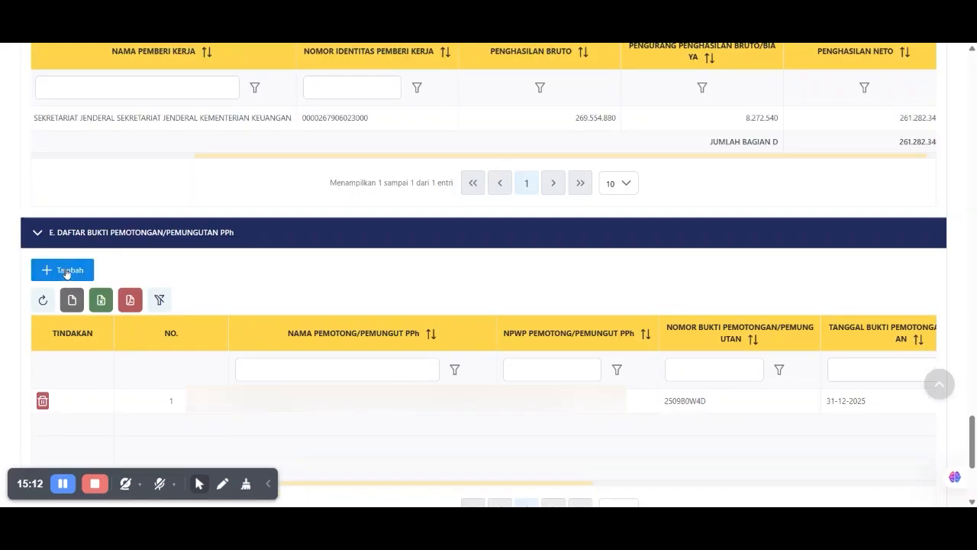
left_click(62, 270)
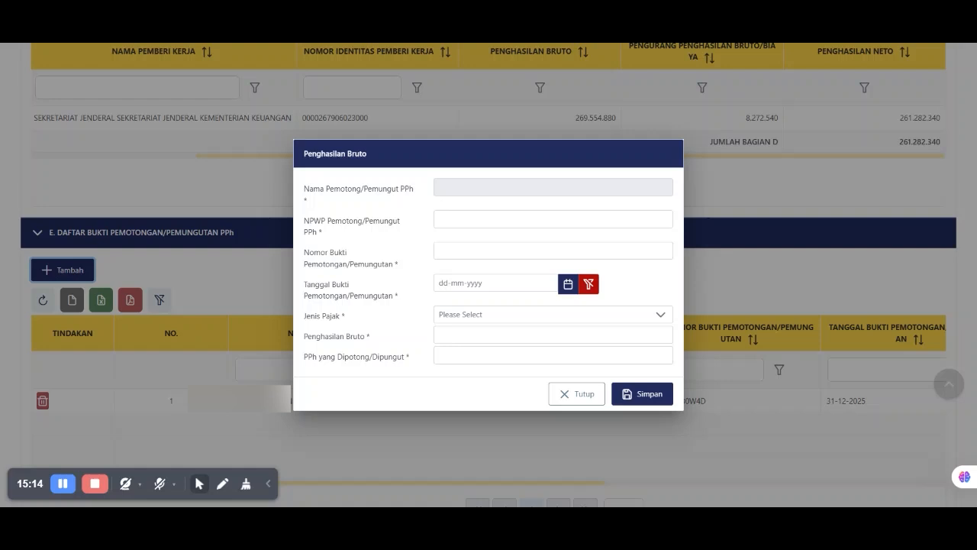
left_click(552, 219)
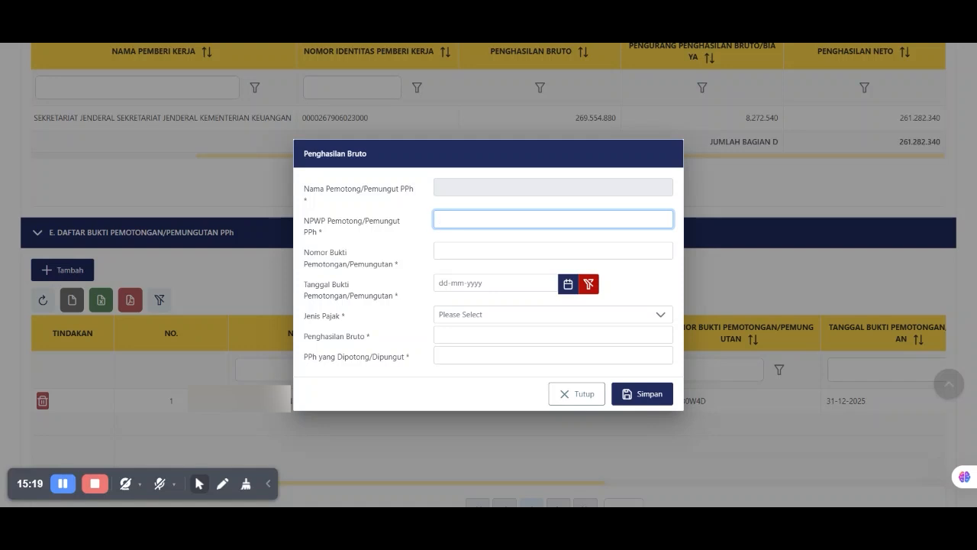
type("000000000000000000")
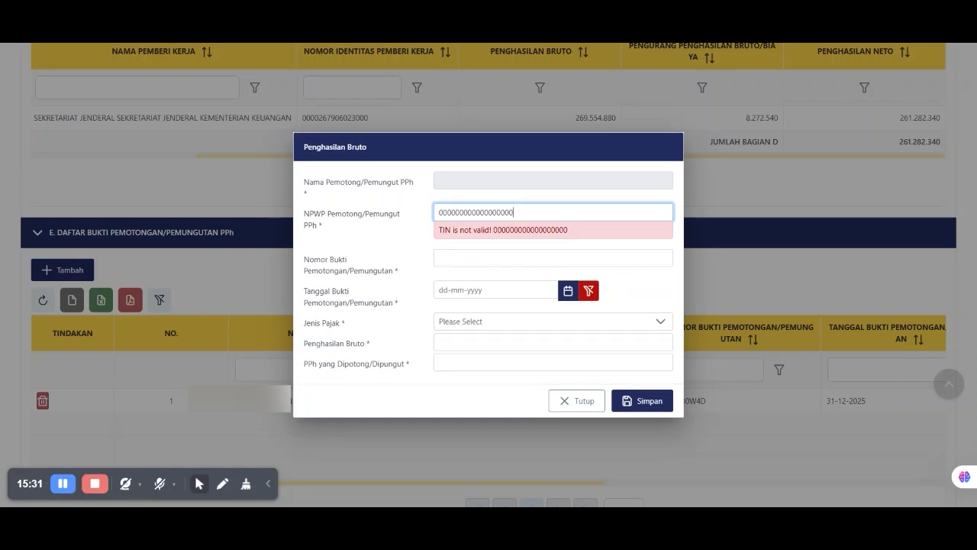
key("ctrl+a")
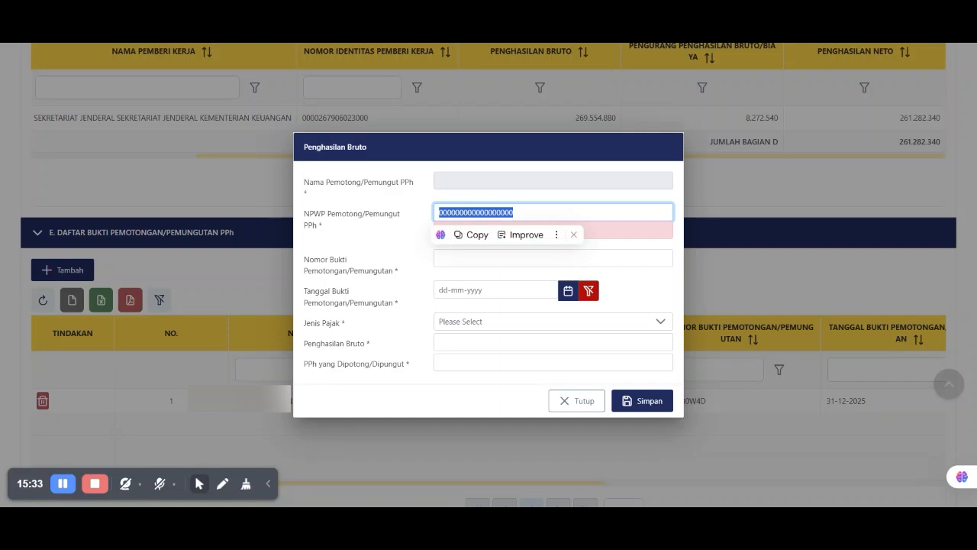
key("Tab")
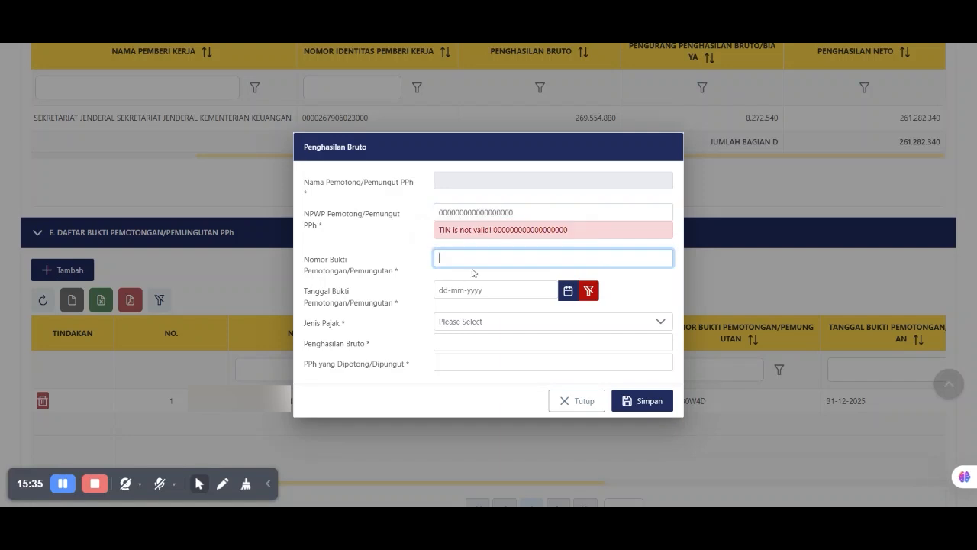
left_click(568, 290)
left_click(454, 106)
left_click(454, 106)
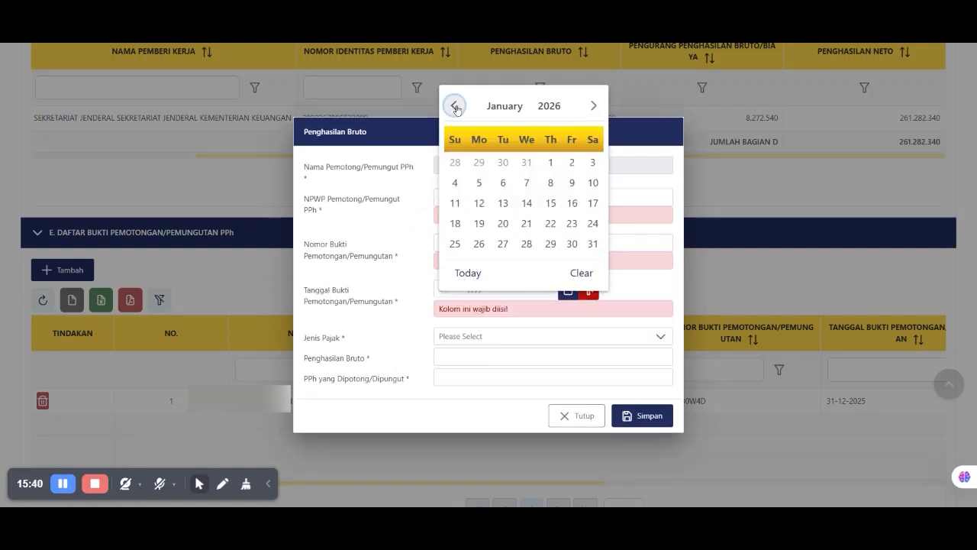
left_click(581, 273)
left_click(484, 337)
left_click(484, 337)
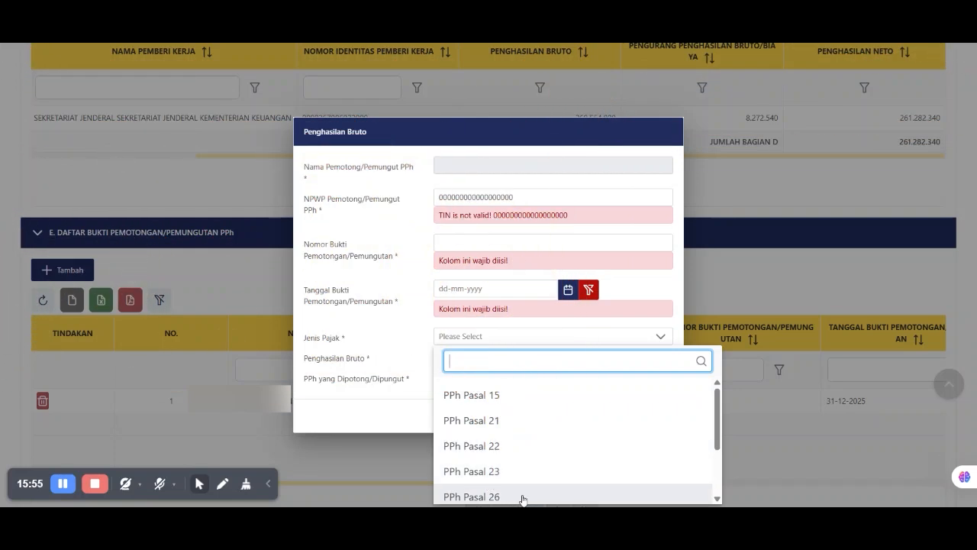
left_click_drag(718, 424, 720, 467)
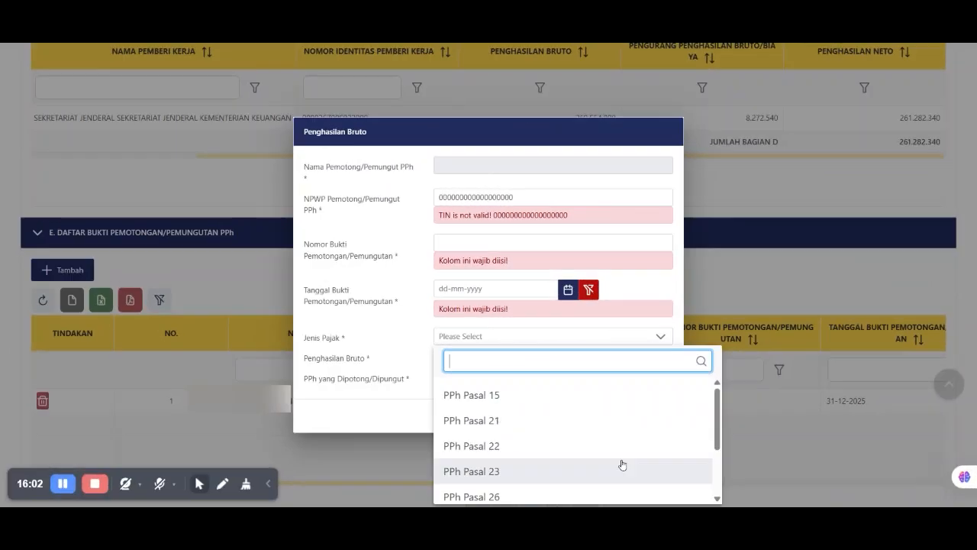
left_click(512, 421)
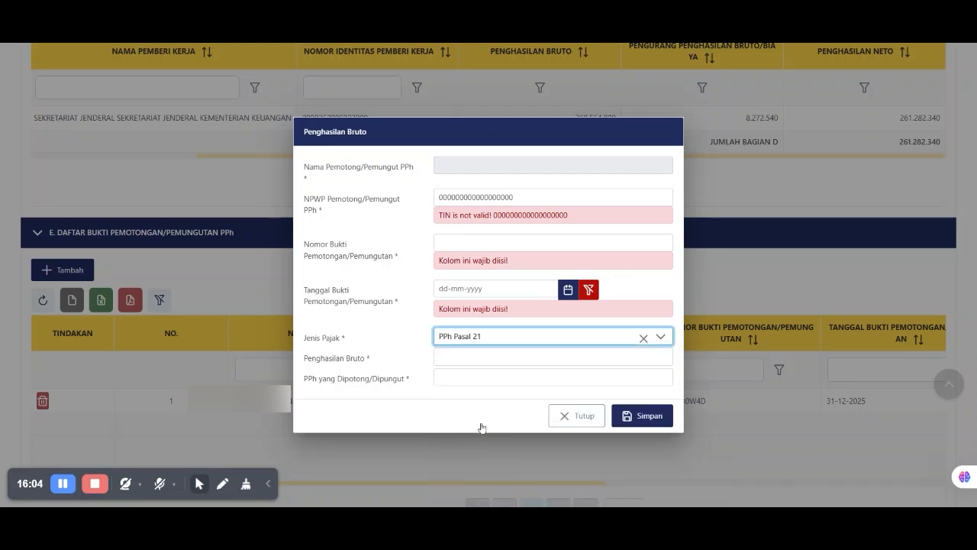
key("Tab")
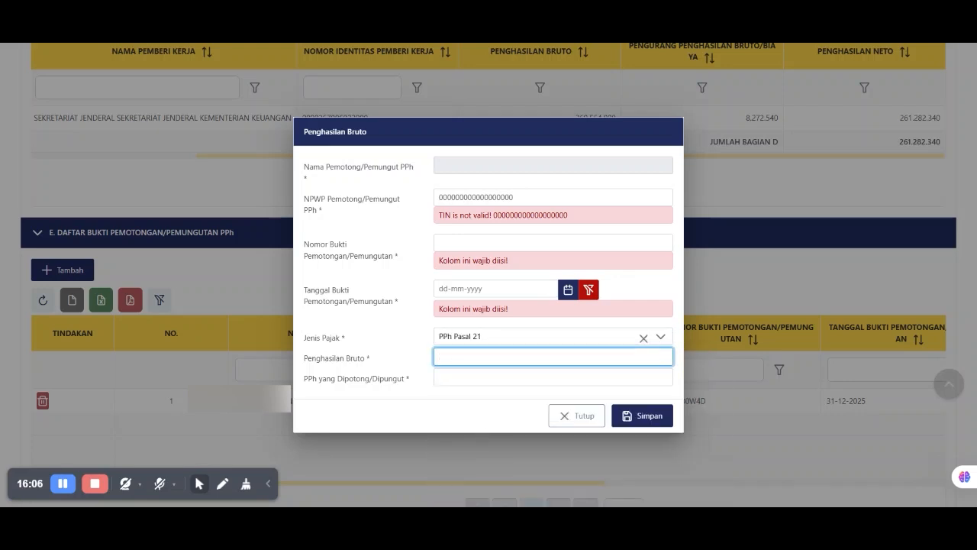
left_click(475, 378)
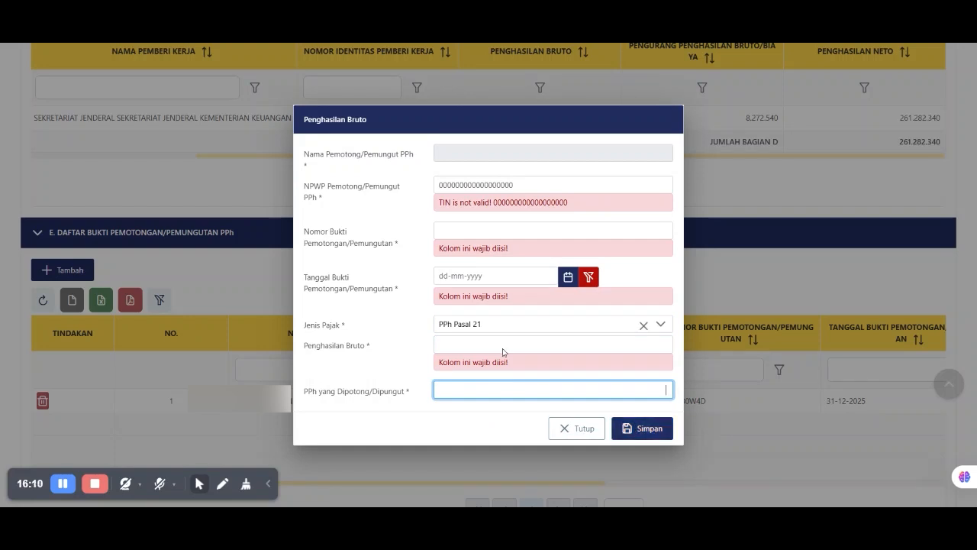
left_click(572, 429)
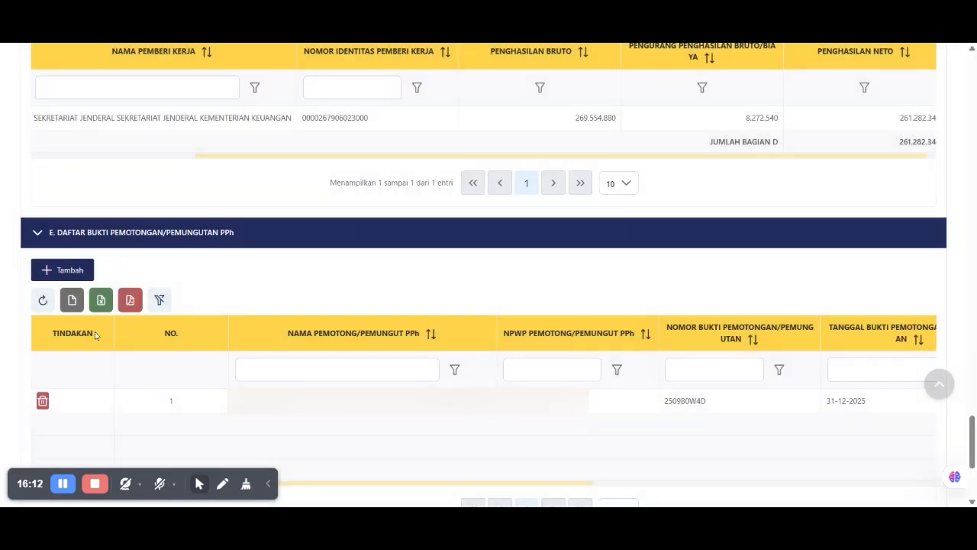
left_click_drag(168, 405, 535, 425)
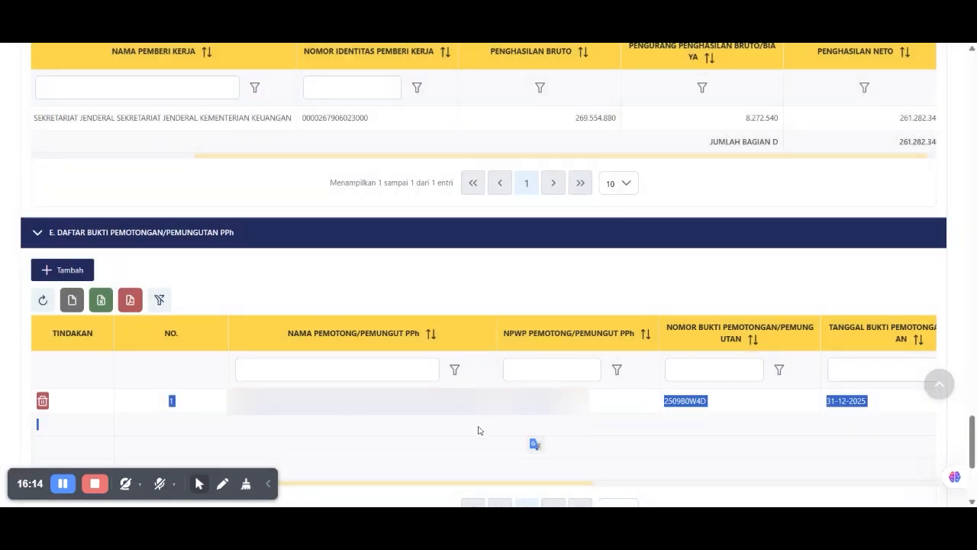
scroll(468, 428, "up", 1)
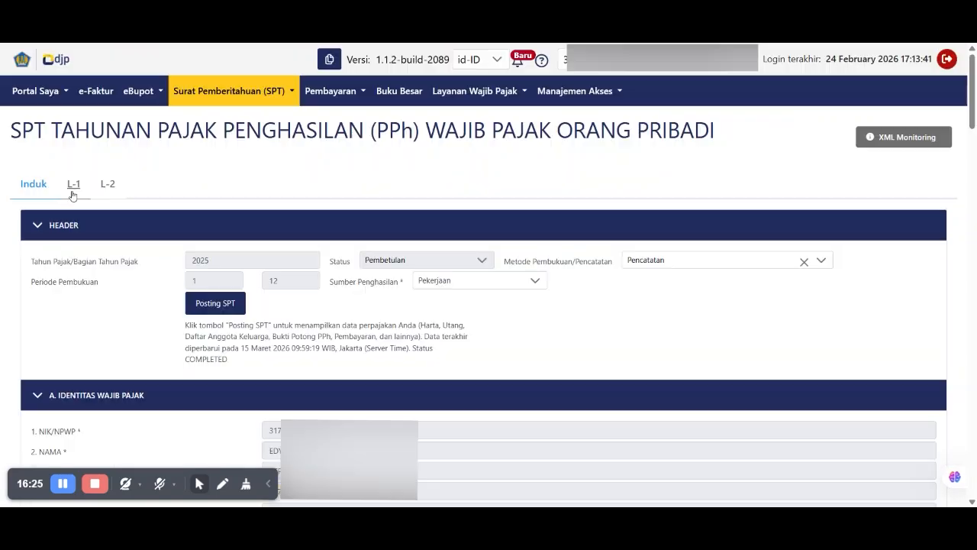
left_click(33, 185)
scroll(158, 220, "down", 12)
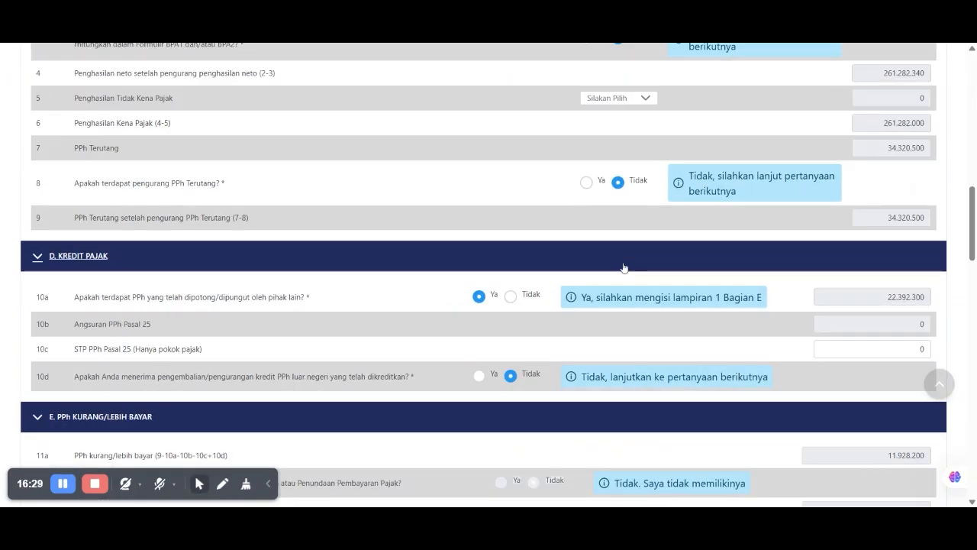
scroll(623, 267, "down", 1)
triple_click(145, 310)
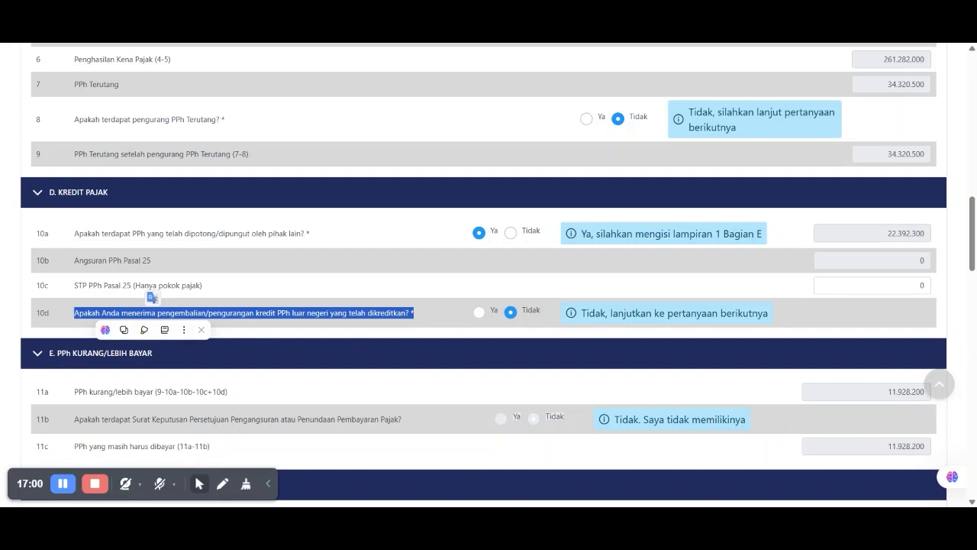
left_click(478, 311)
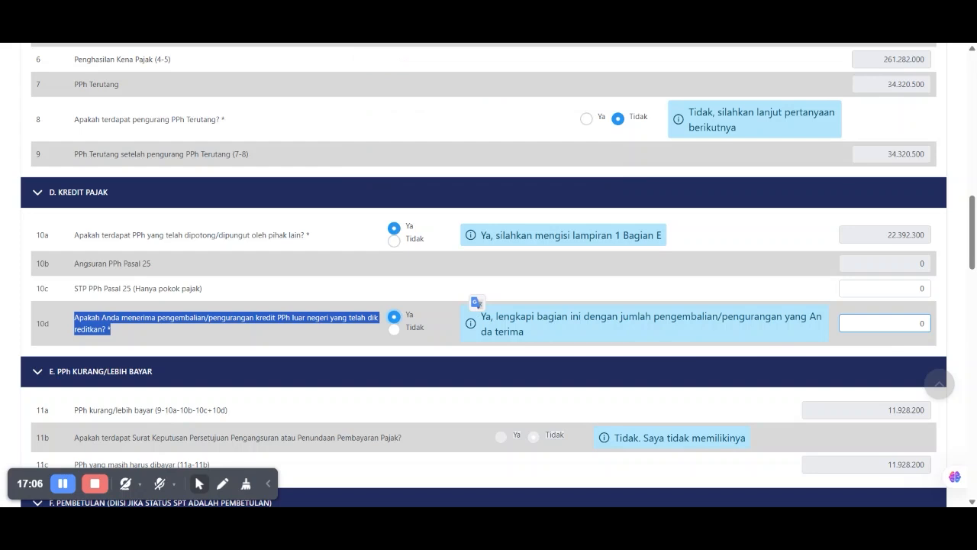
left_click(886, 322)
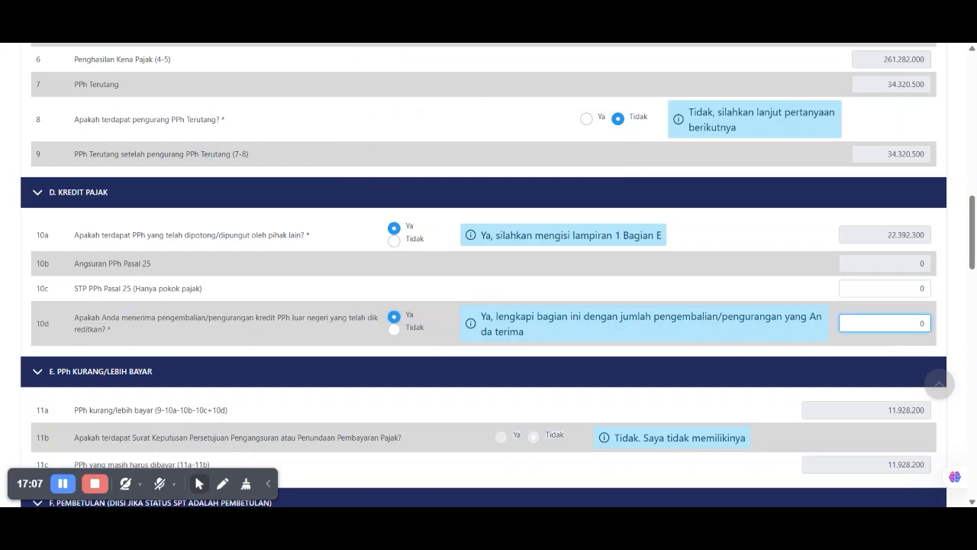
left_click(394, 332)
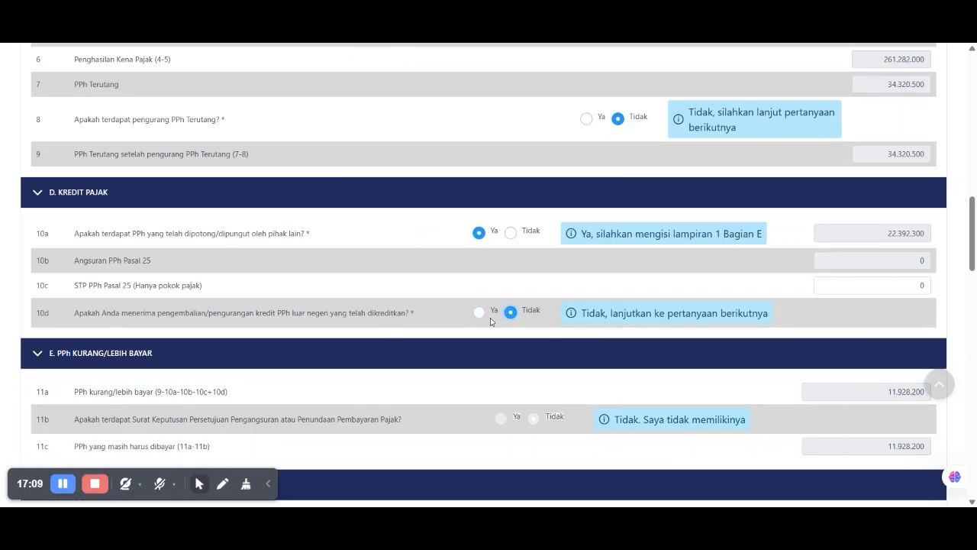
scroll(366, 345, "down", 2)
scroll(367, 344, "down", 2)
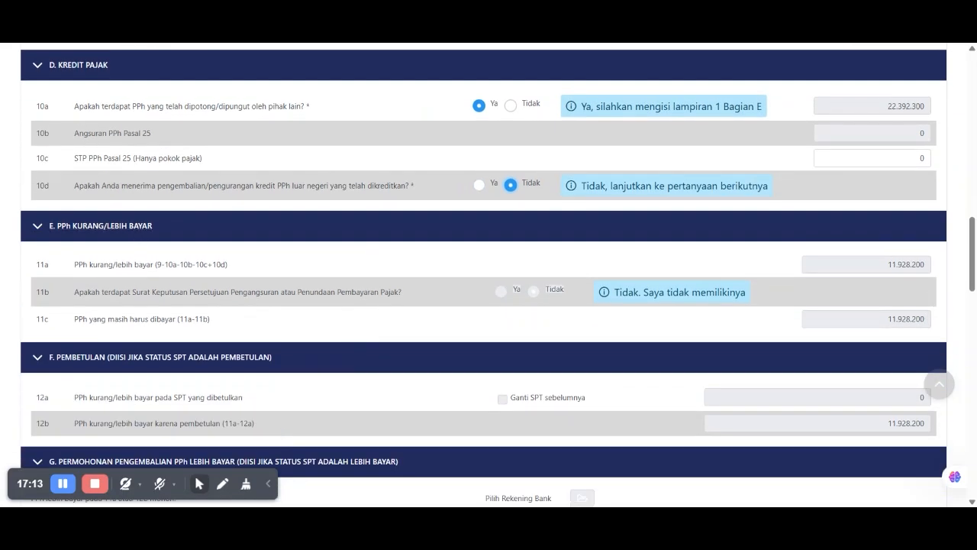
left_click_drag(153, 264, 232, 268)
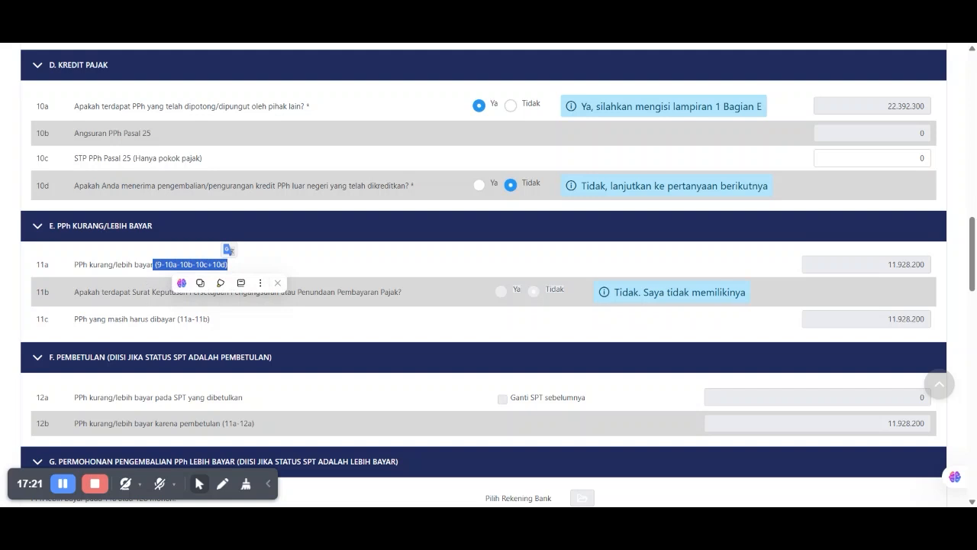
double_click(162, 318)
scroll(483, 274, "up", 3)
scroll(153, 319, "up", 1)
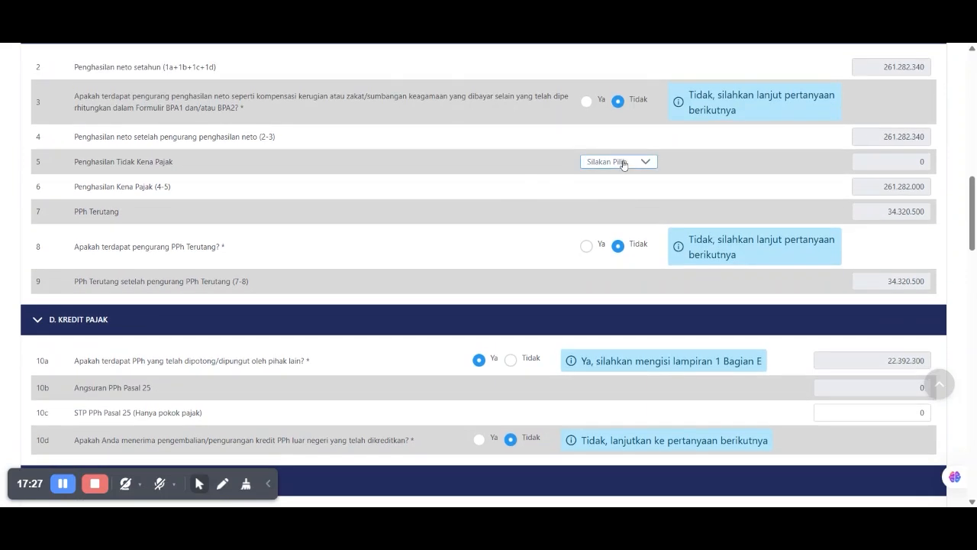
- Change the PTKP status to K/3, then review sections E and F: tax owed 22.392.300, rows 11a and 11c 0
left_click(623, 165)
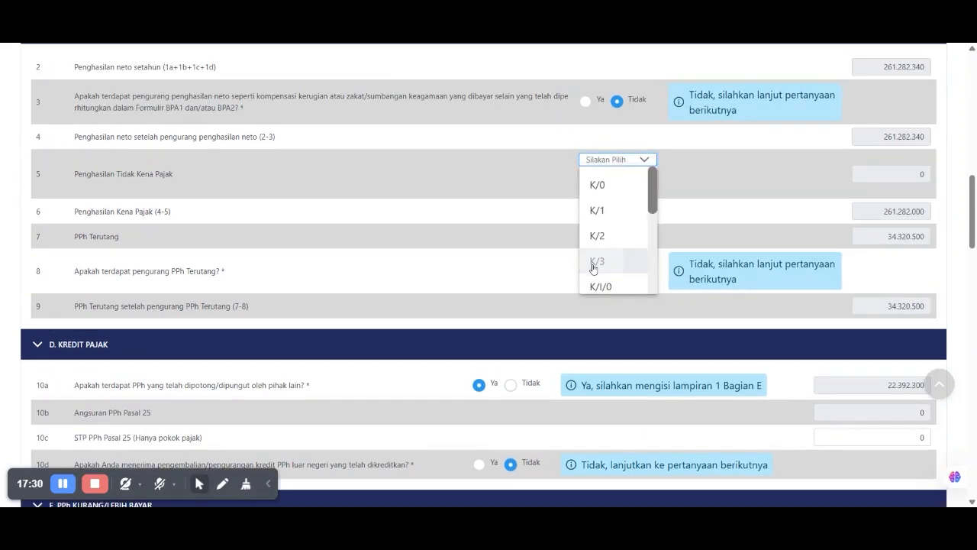
left_click(592, 264)
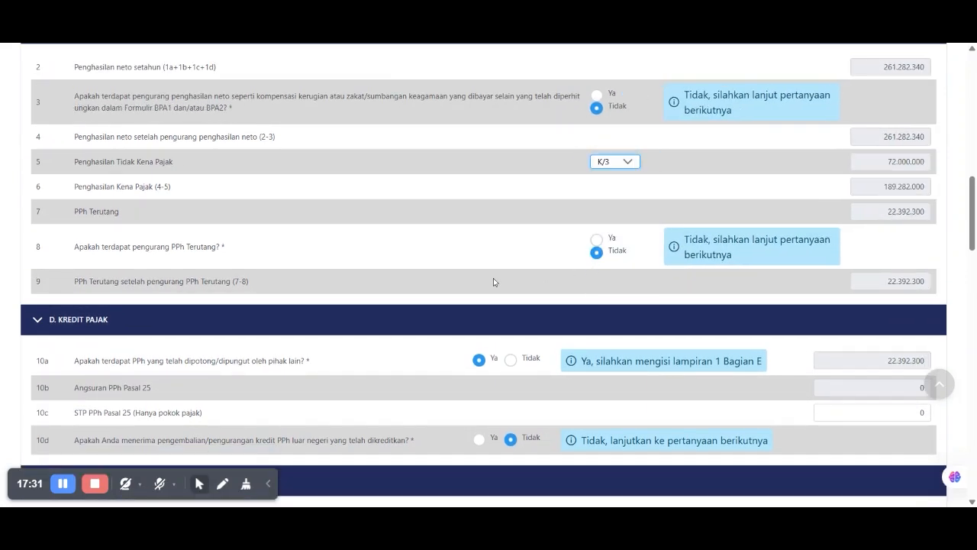
scroll(365, 280, "down", 3)
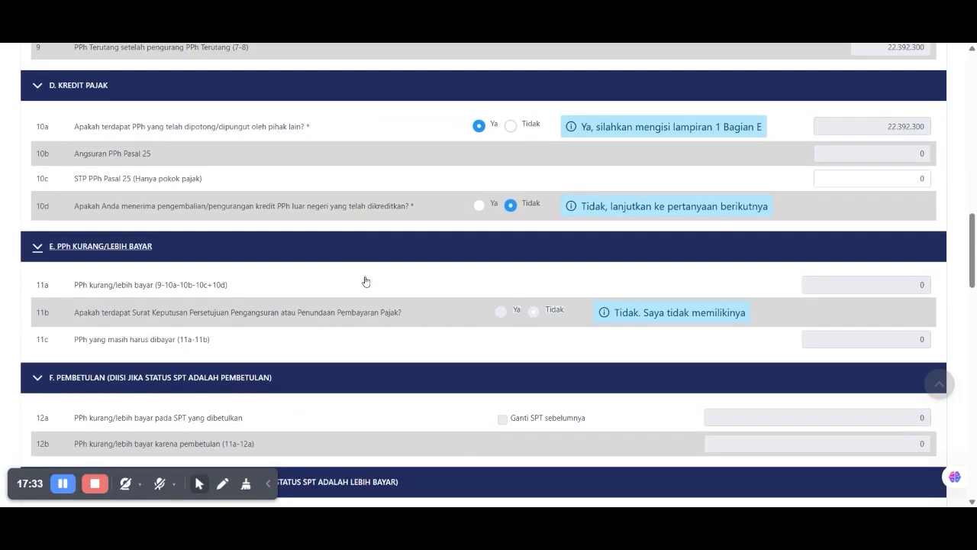
scroll(365, 281, "down", 1)
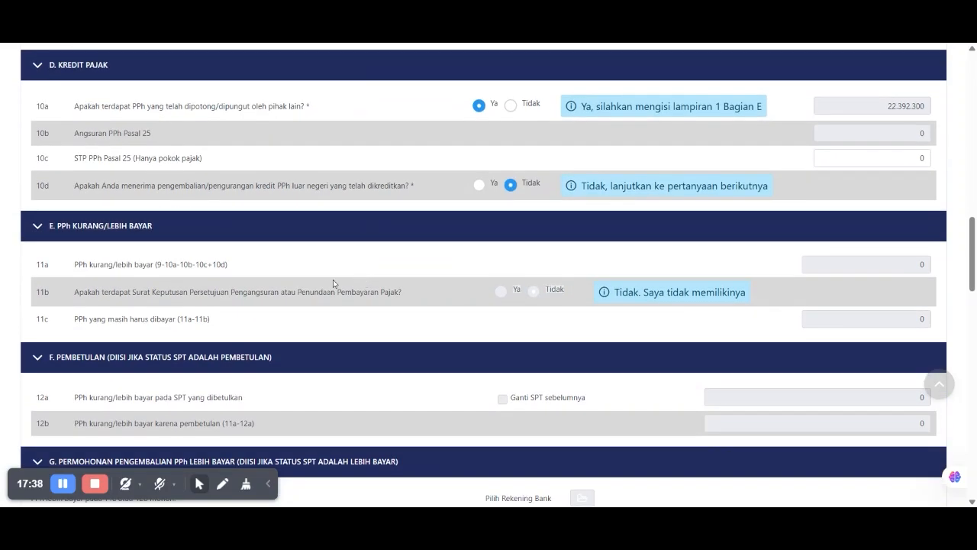
scroll(332, 279, "down", 1)
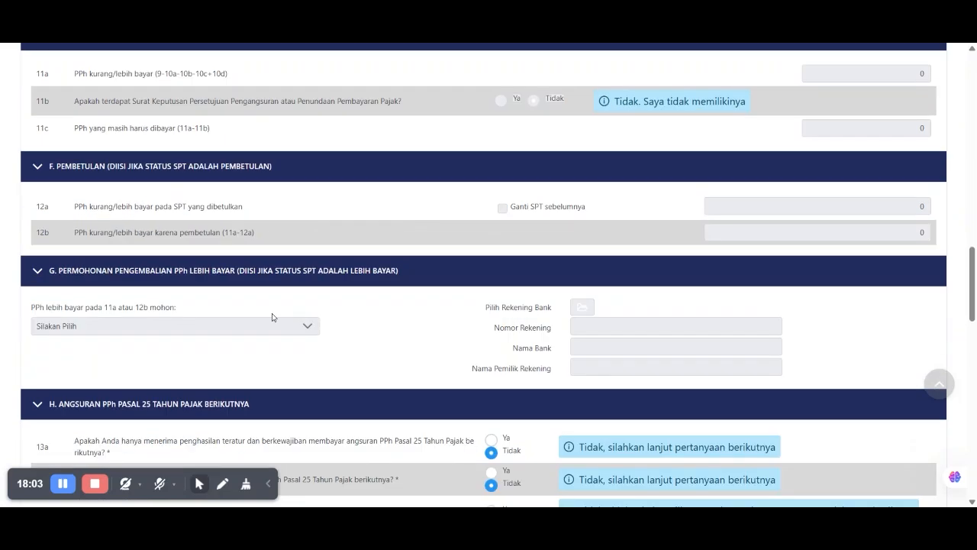
scroll(272, 318, "down", 1)
scroll(194, 269, "down", 3)
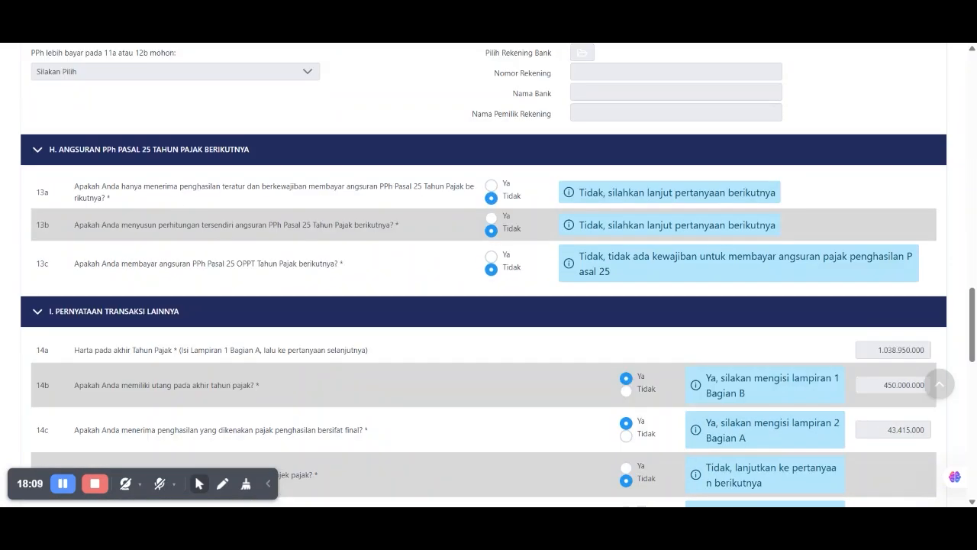
triple_click(322, 188)
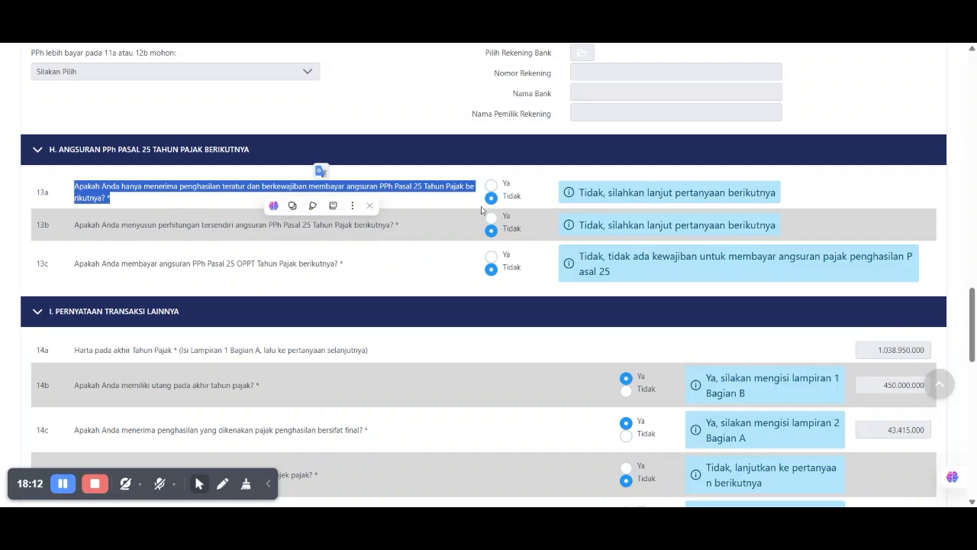
left_click(492, 269)
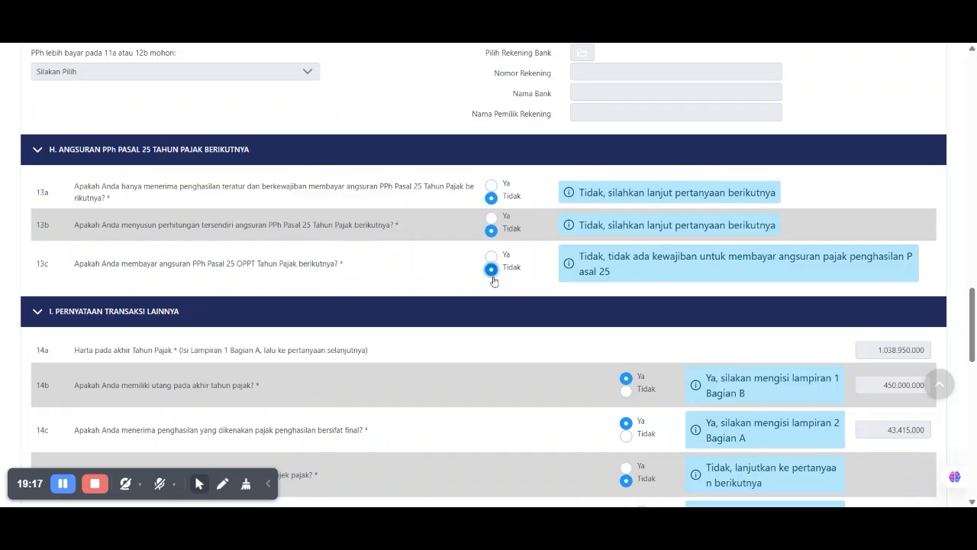
scroll(315, 290, "down", 1)
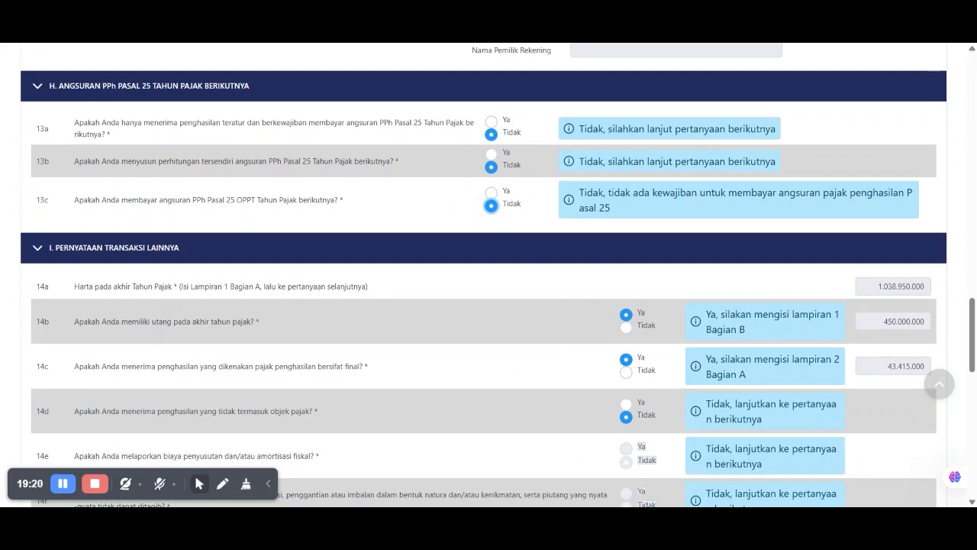
scroll(315, 288, "down", 2)
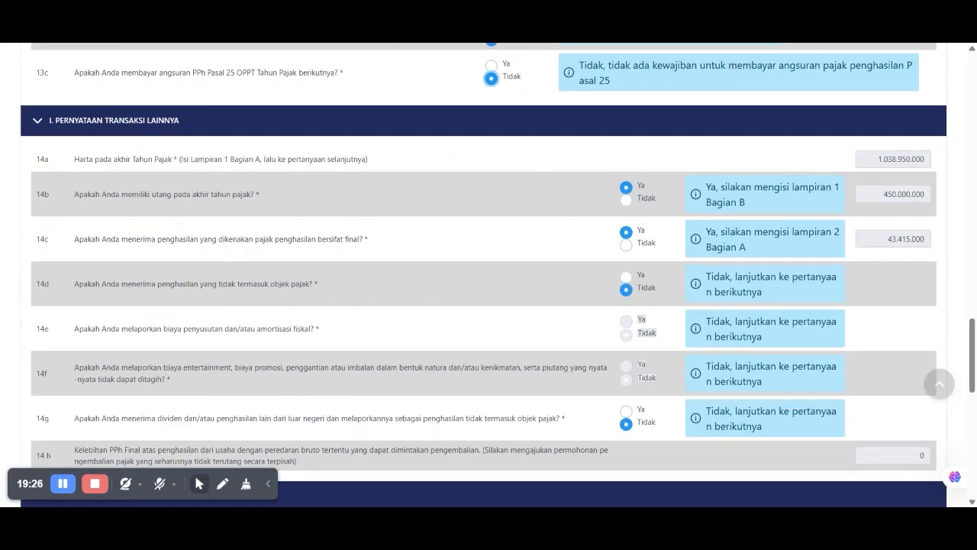
triple_click(131, 160)
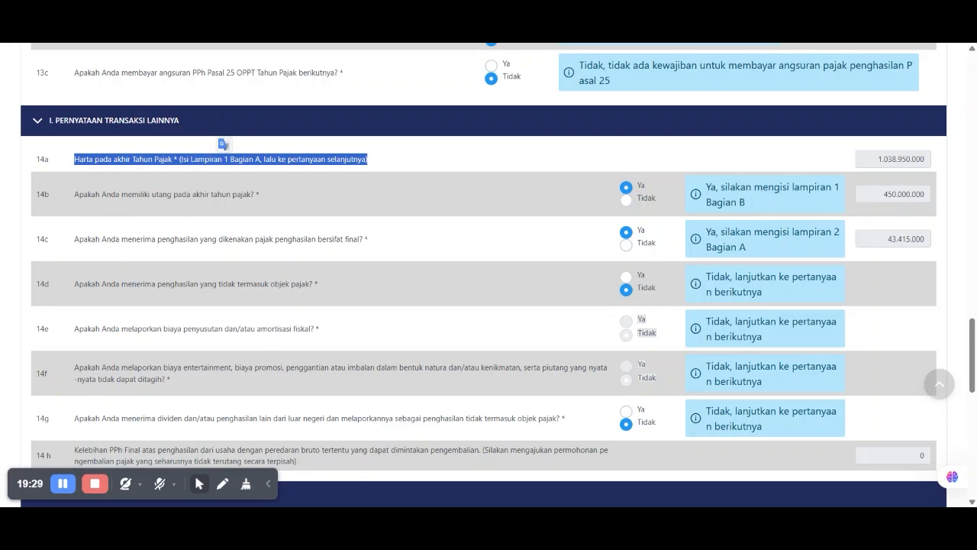
left_click_drag(88, 194, 248, 193)
left_click(430, 187)
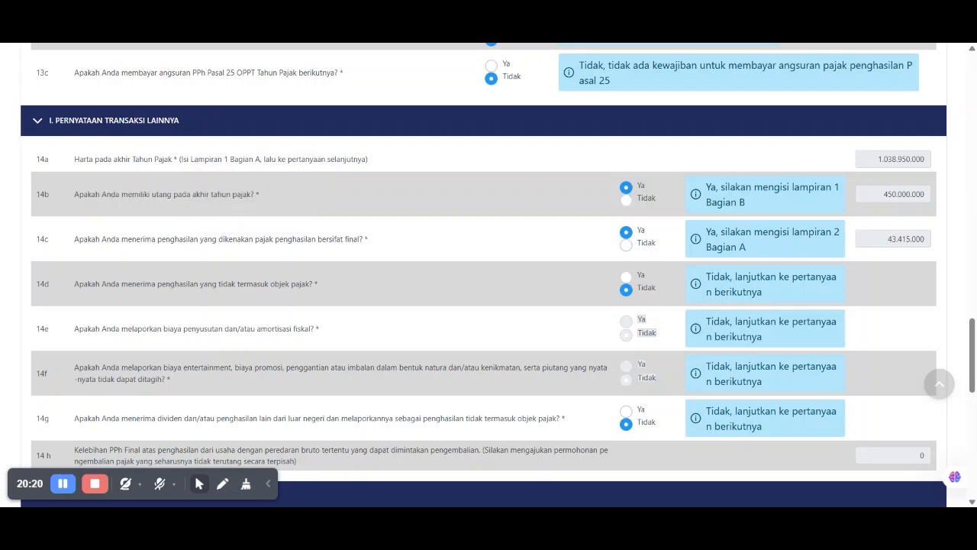
left_click_drag(791, 187, 850, 187)
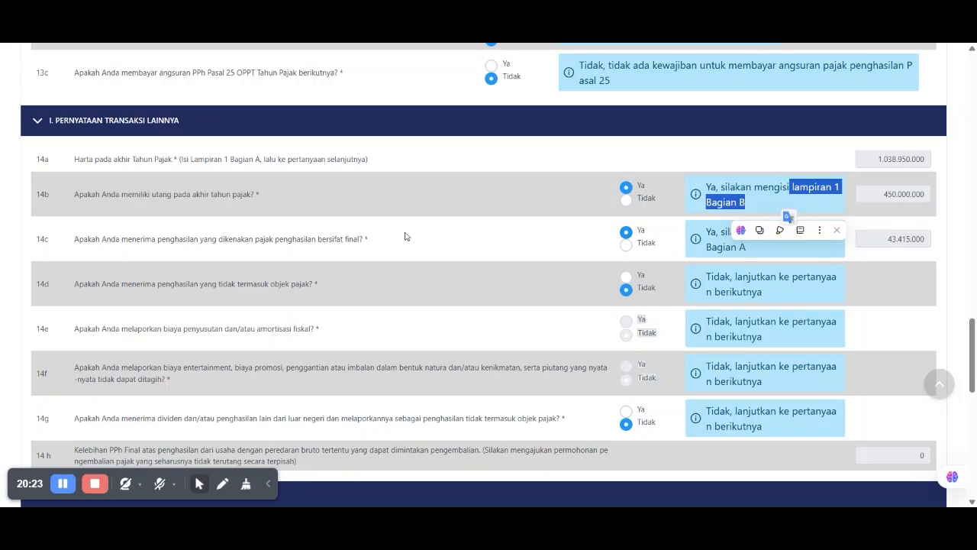
left_click(789, 215)
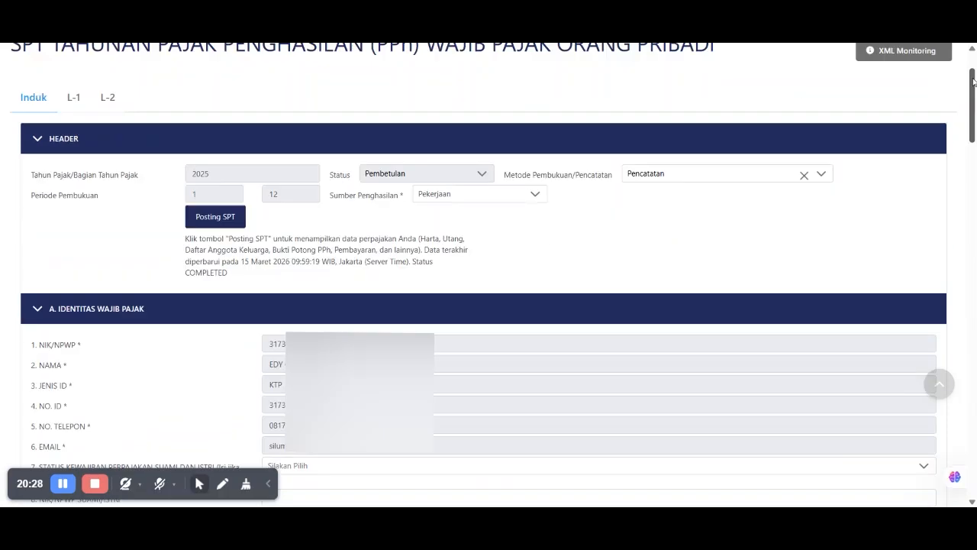
left_click(74, 183)
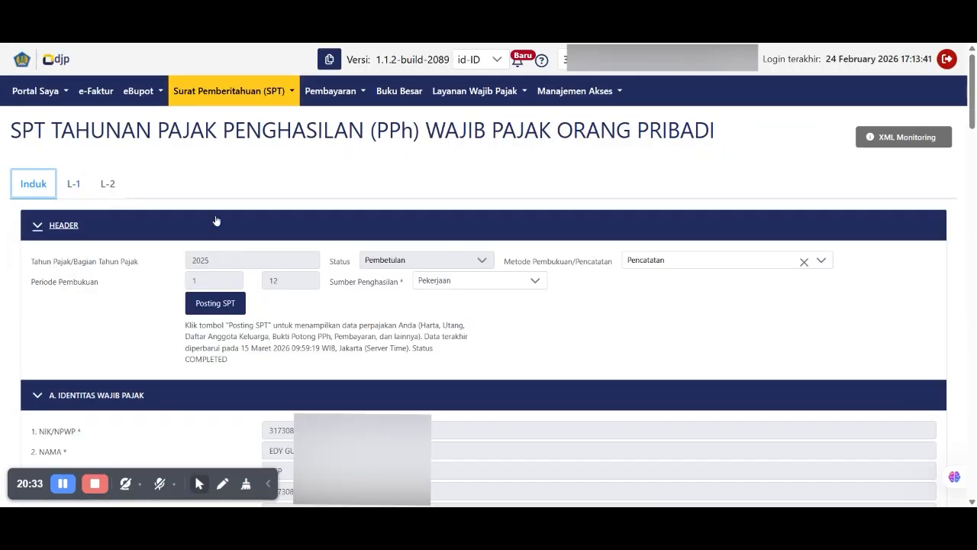
scroll(266, 256, "down", 15)
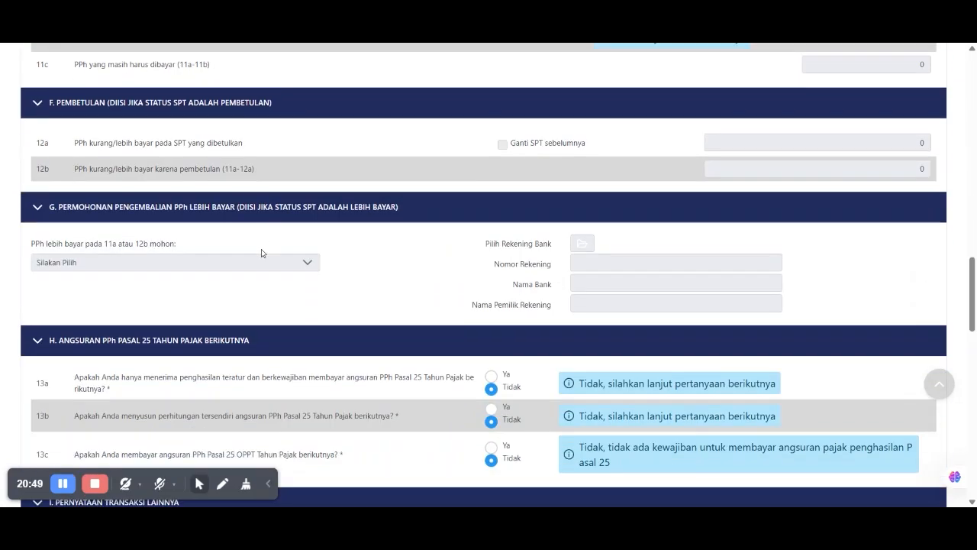
scroll(261, 249, "down", 5)
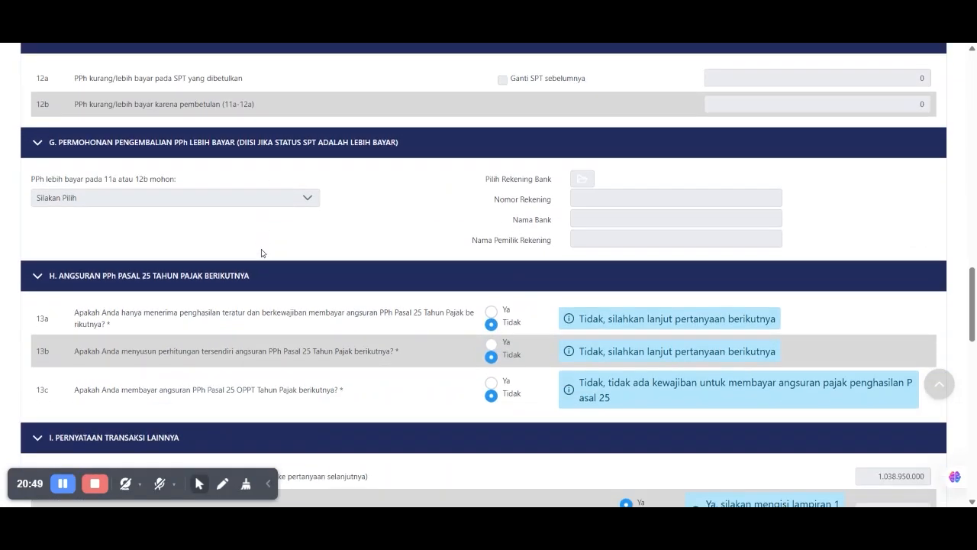
scroll(261, 249, "down", 1)
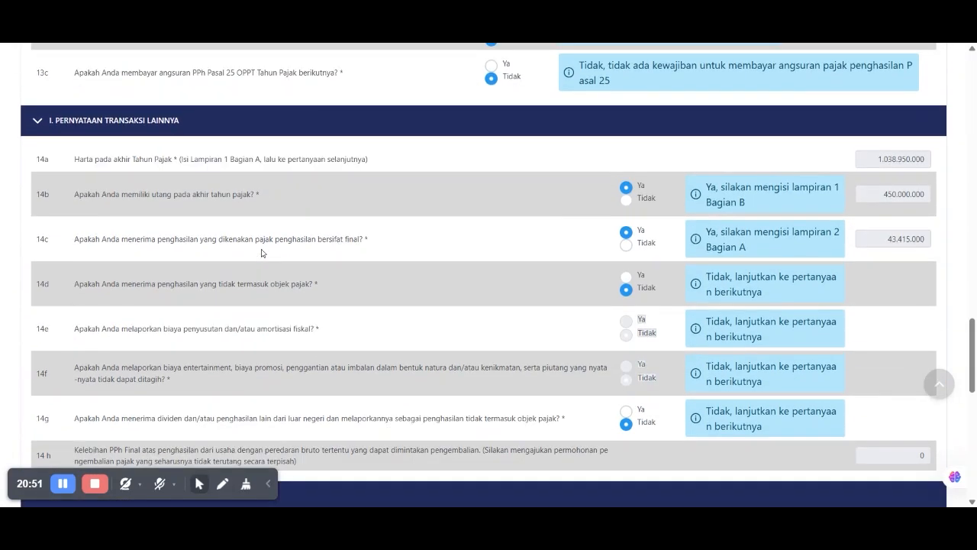
left_click_drag(152, 238, 361, 253)
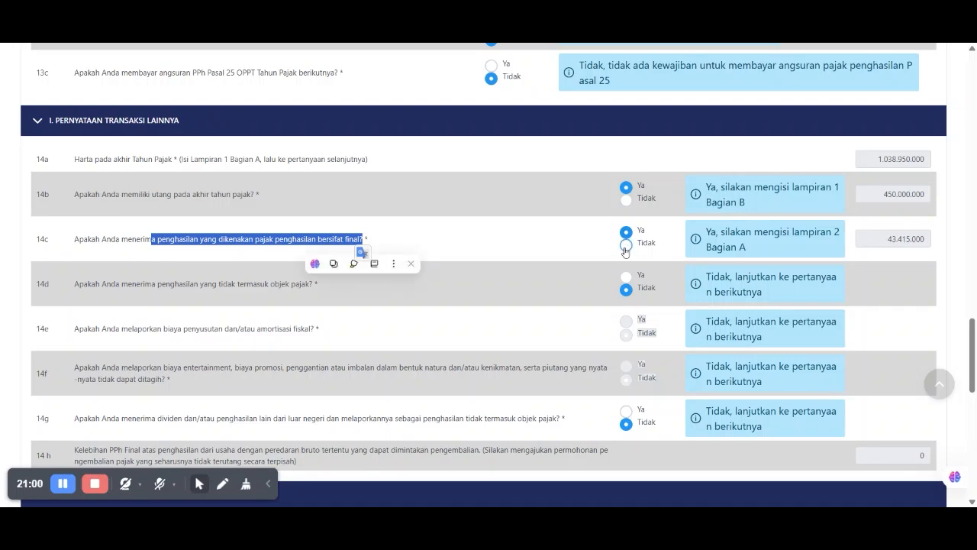
left_click(625, 246)
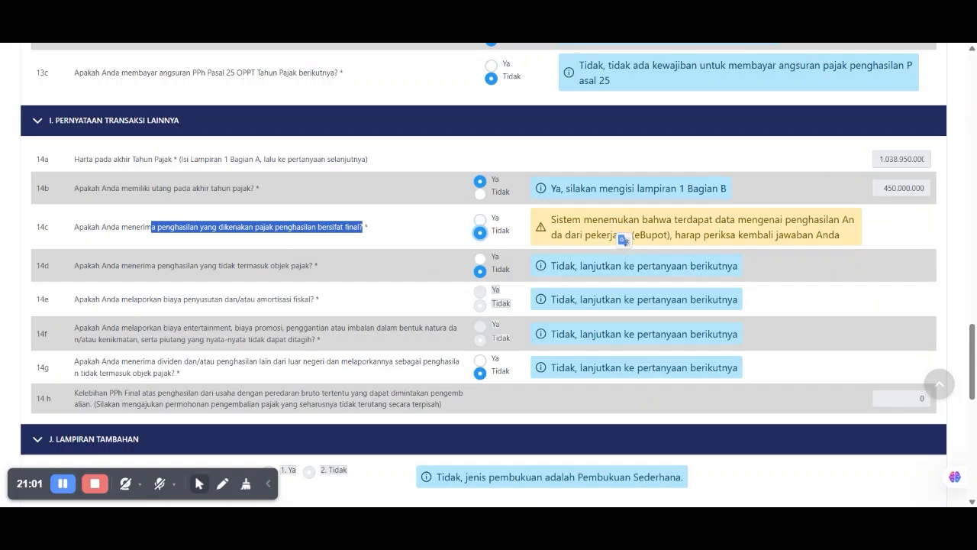
left_click_drag(786, 220, 801, 234)
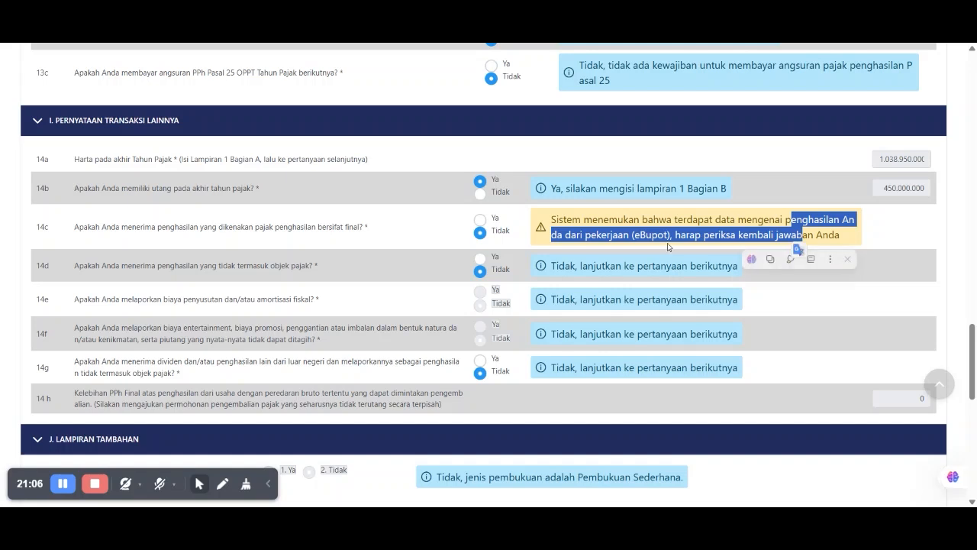
left_click(479, 222)
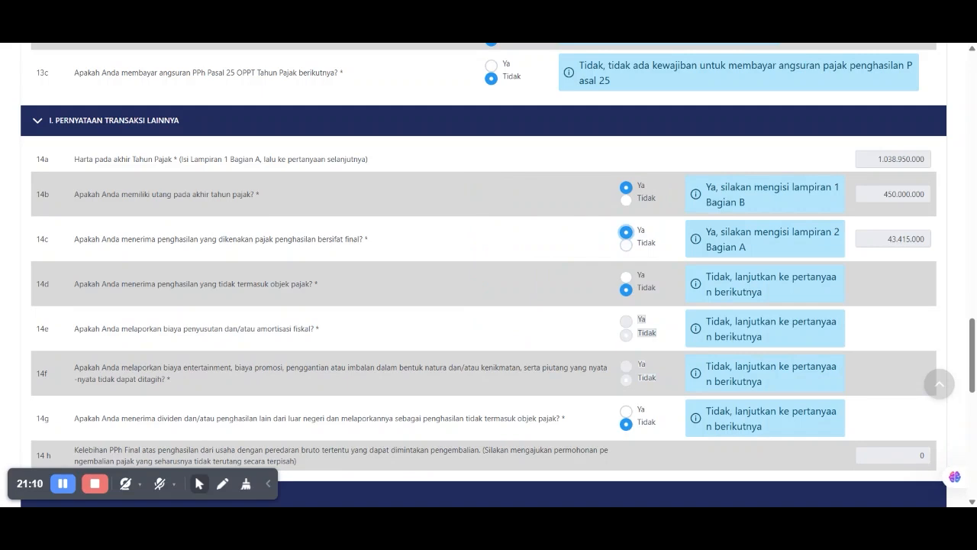
left_click(626, 201)
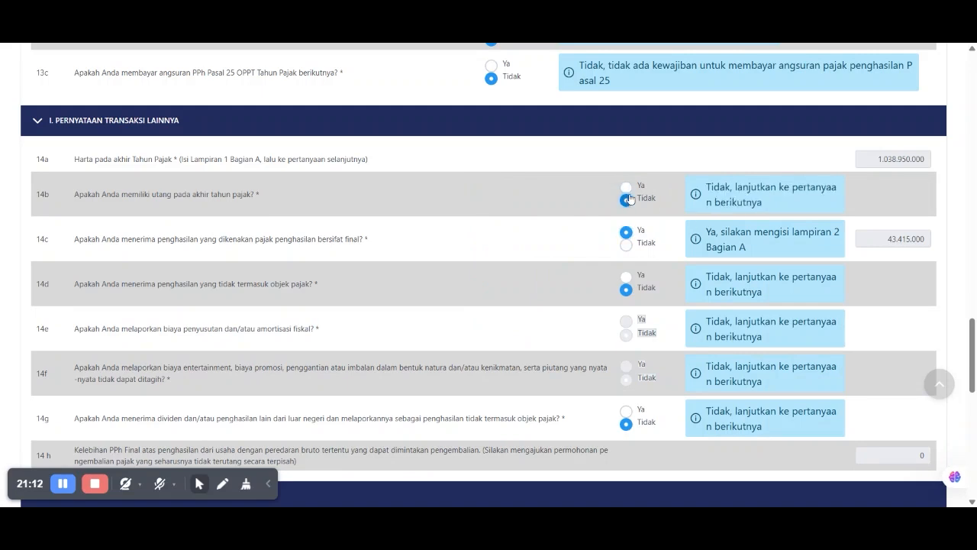
left_click(626, 187)
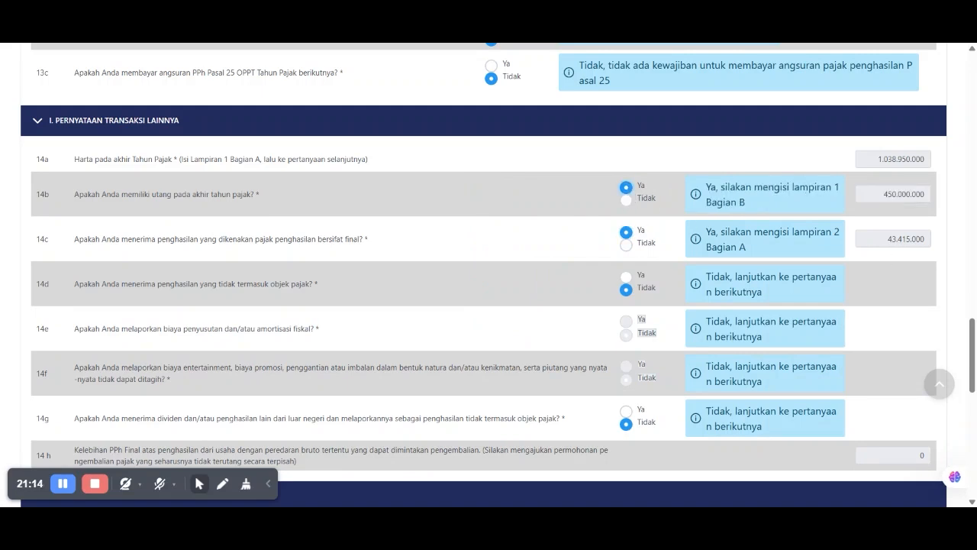
left_click_drag(790, 230, 805, 254)
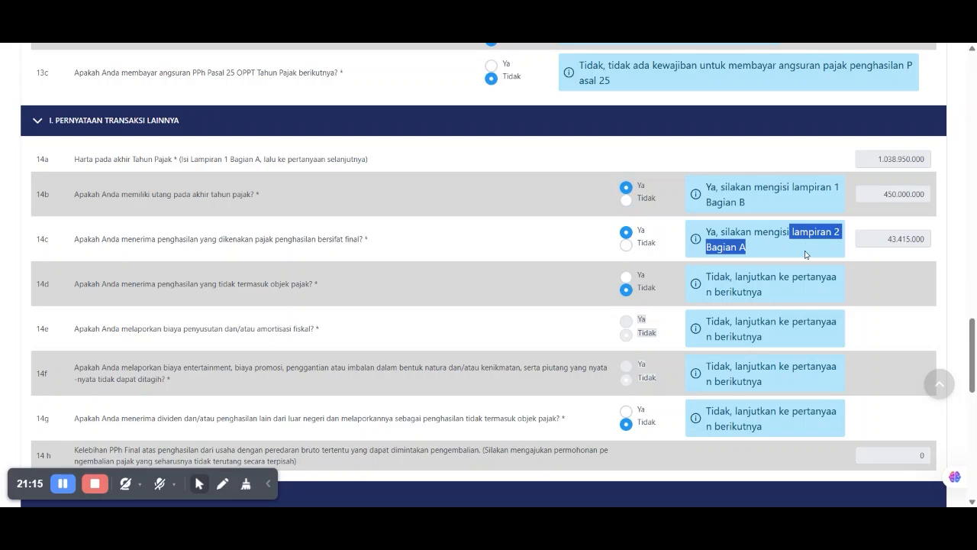
scroll(697, 267, "up", 20)
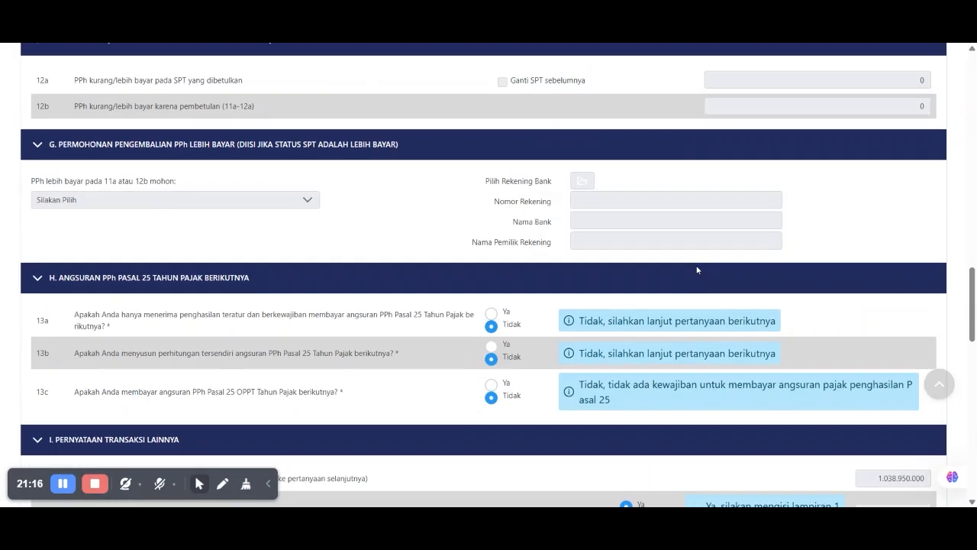
scroll(694, 270, "up", 5)
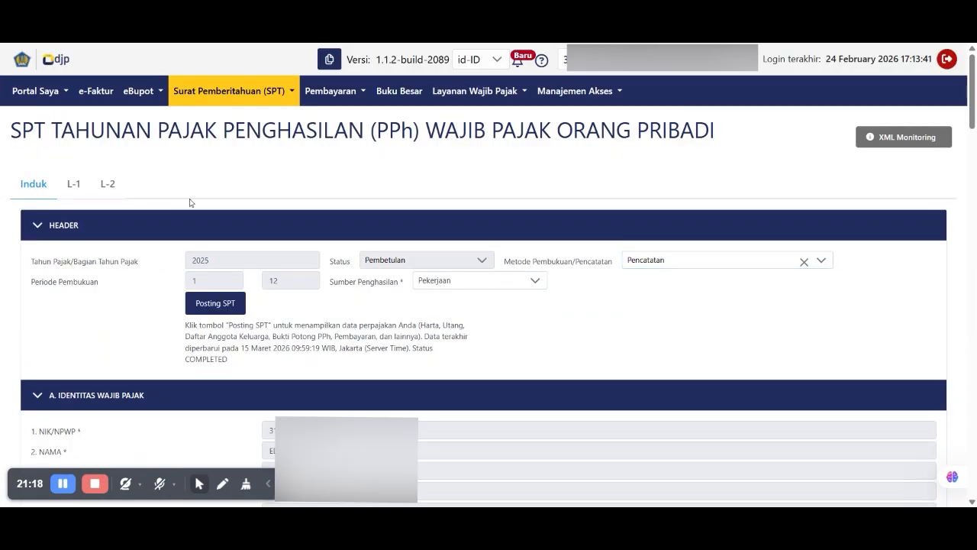
- Open attachment L-2 and go to its section A table of final-tax income
left_click(116, 185)
triple_click(123, 215)
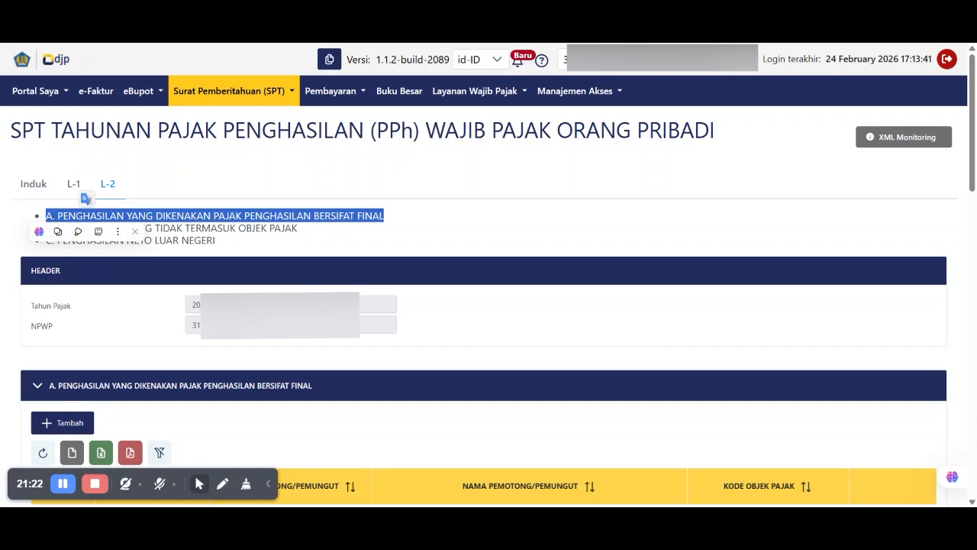
scroll(82, 229, "down", 3)
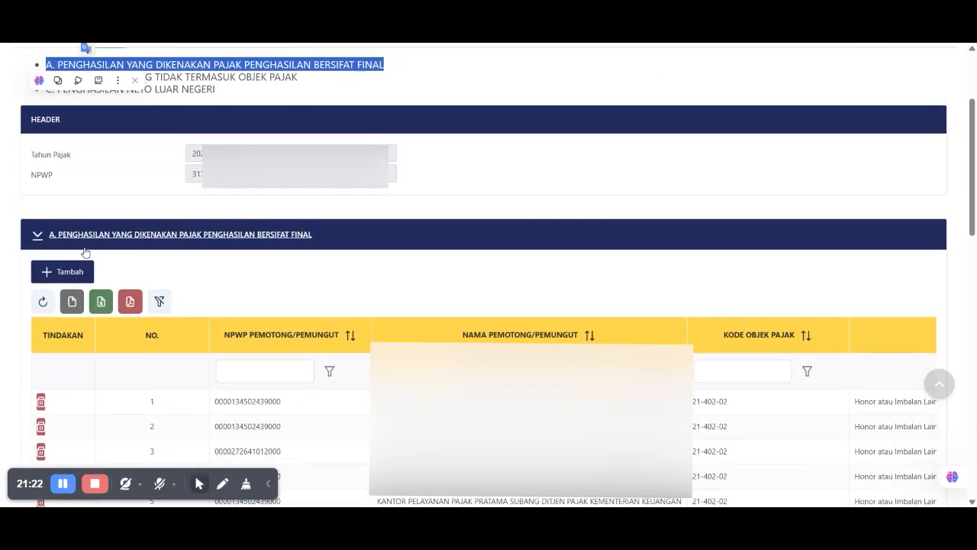
- Start a new final-income entry and browse the Jenis Penghasilan options without choosing one
left_click(61, 232)
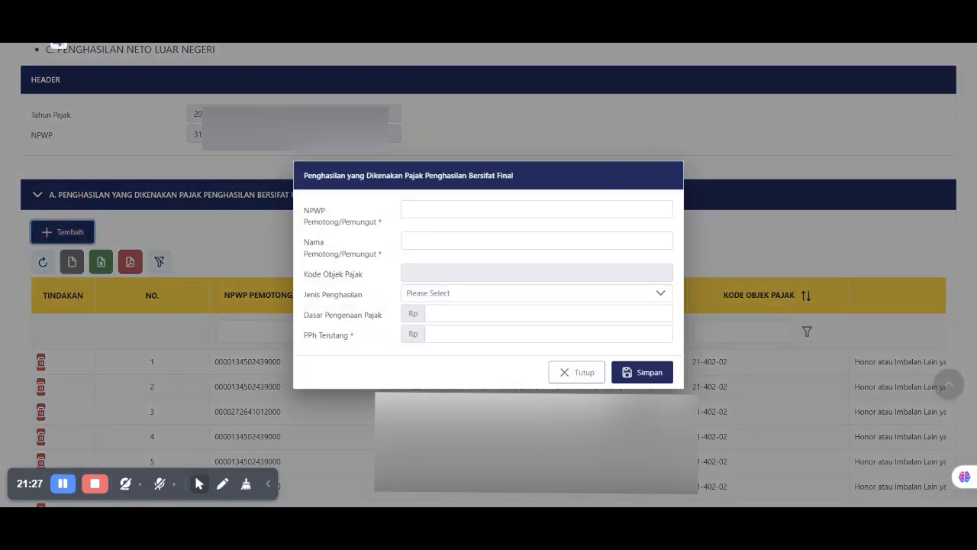
left_click(430, 299)
scroll(228, 401, "down", 5)
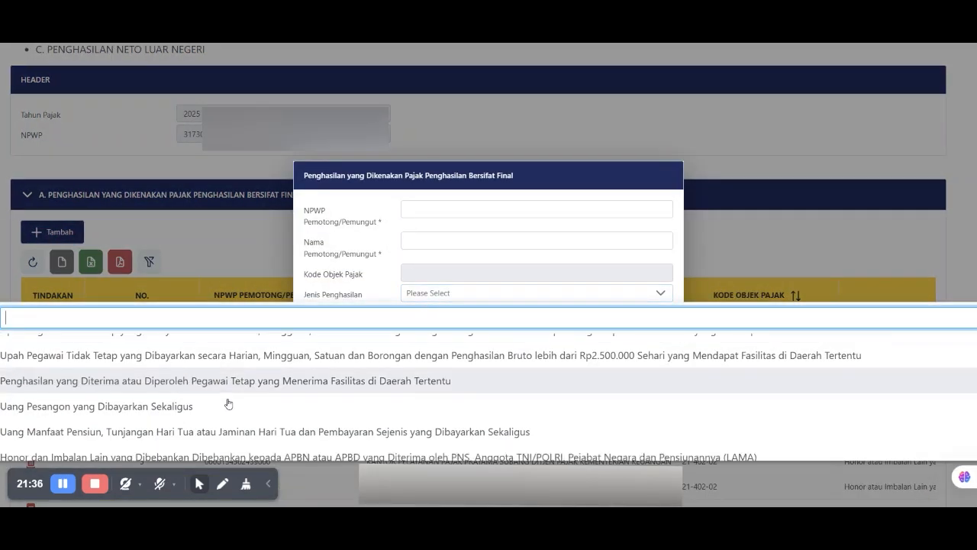
scroll(227, 403, "down", 8)
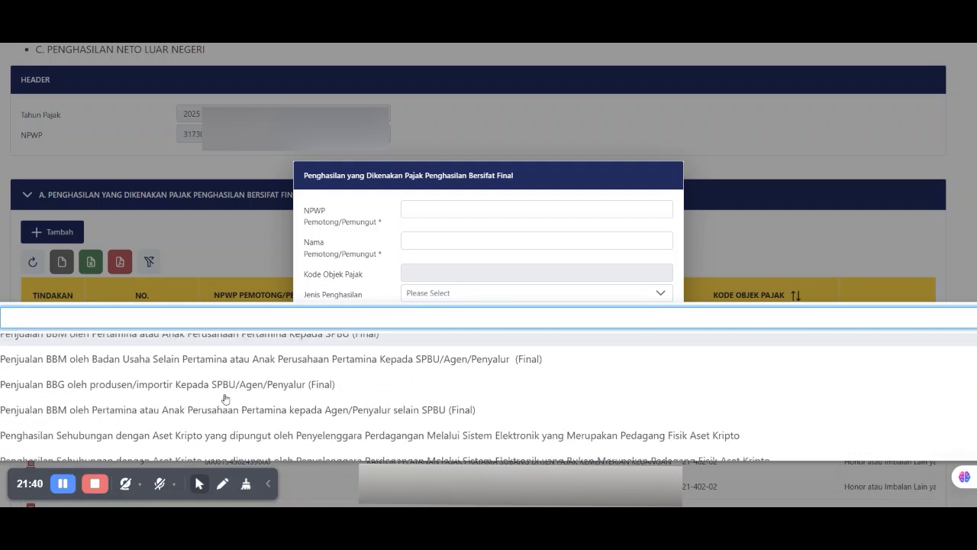
scroll(225, 398, "down", 6)
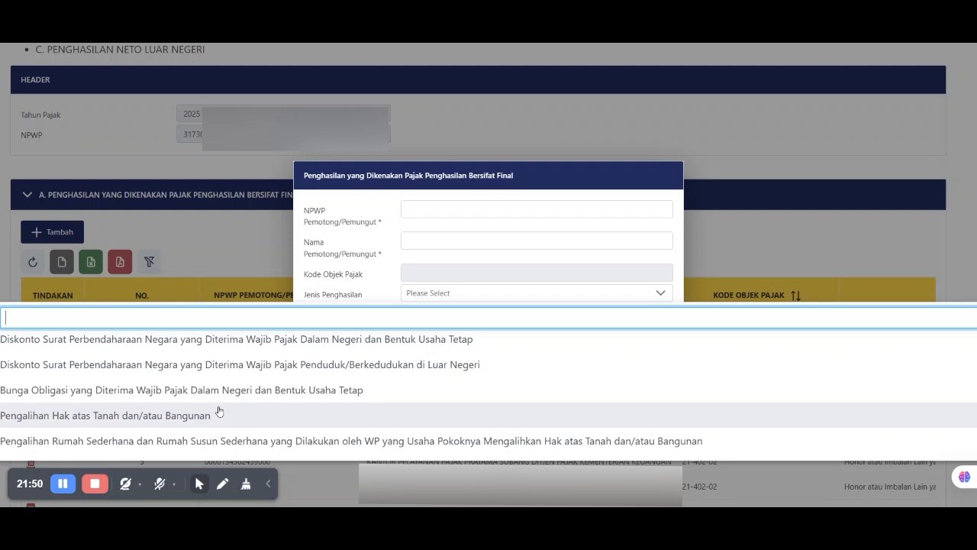
scroll(192, 443, "down", 1)
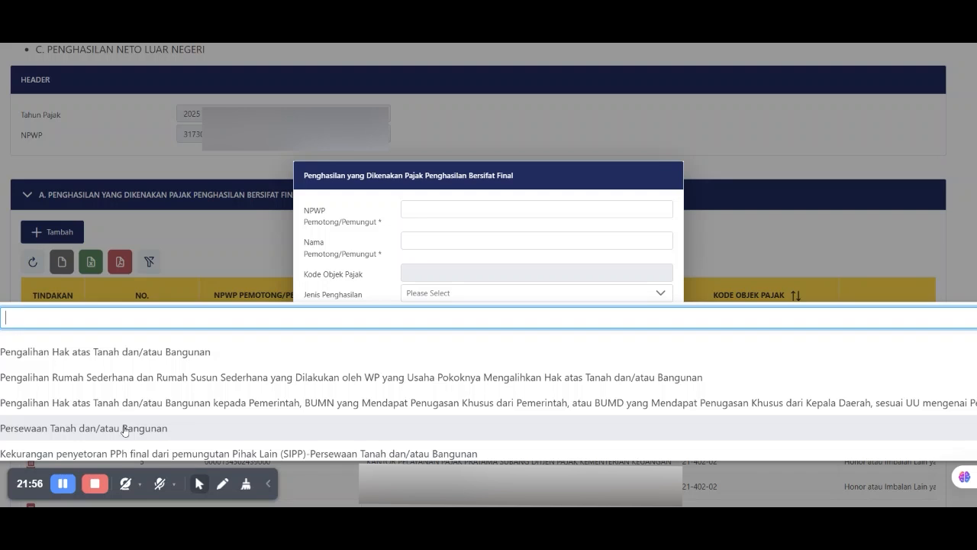
scroll(115, 404, "down", 10)
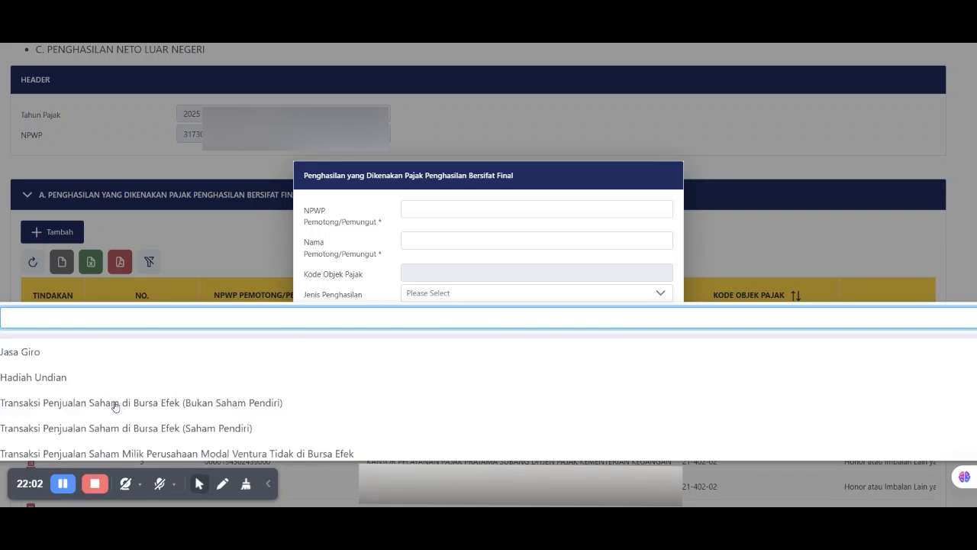
scroll(119, 399, "down", 10)
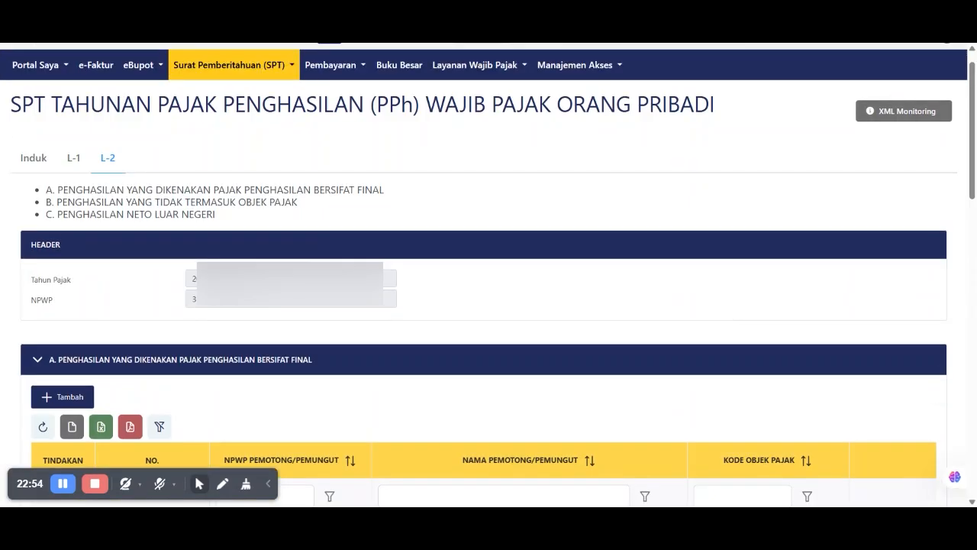
- On the Induk form, answer Ya to question 14d on non-taxable income, then return to L-2
left_click(32, 158)
scroll(738, 312, "down", 5)
scroll(739, 311, "down", 15)
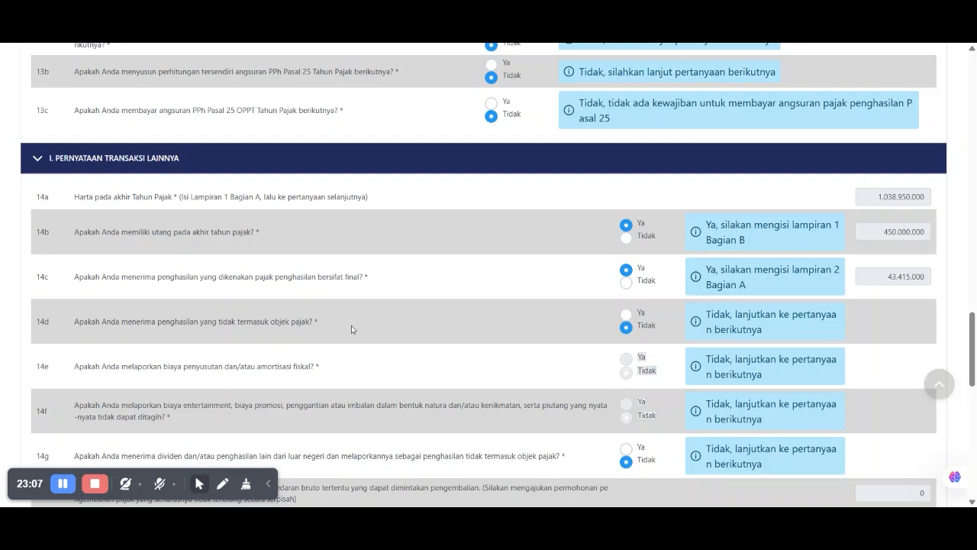
left_click(626, 313)
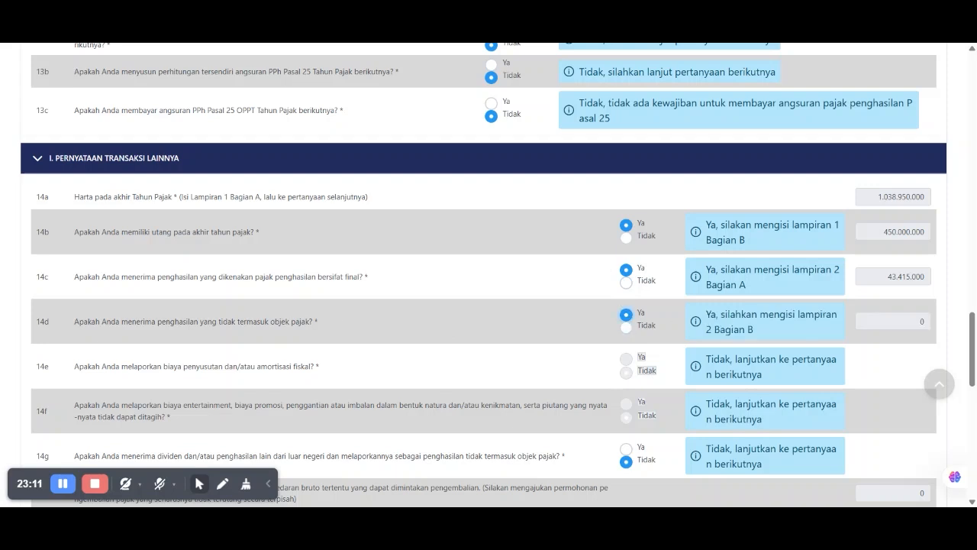
left_click_drag(799, 313, 797, 325)
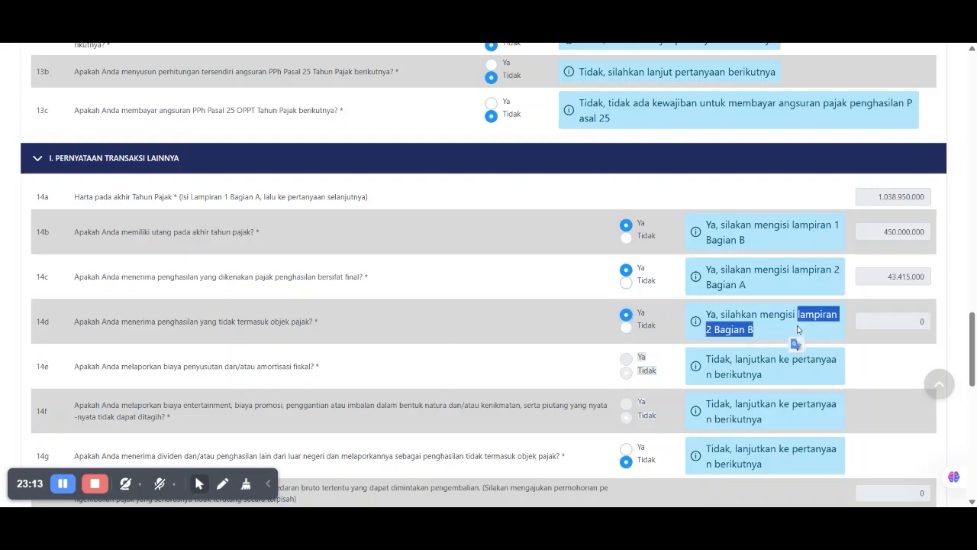
scroll(797, 325, "up", 12)
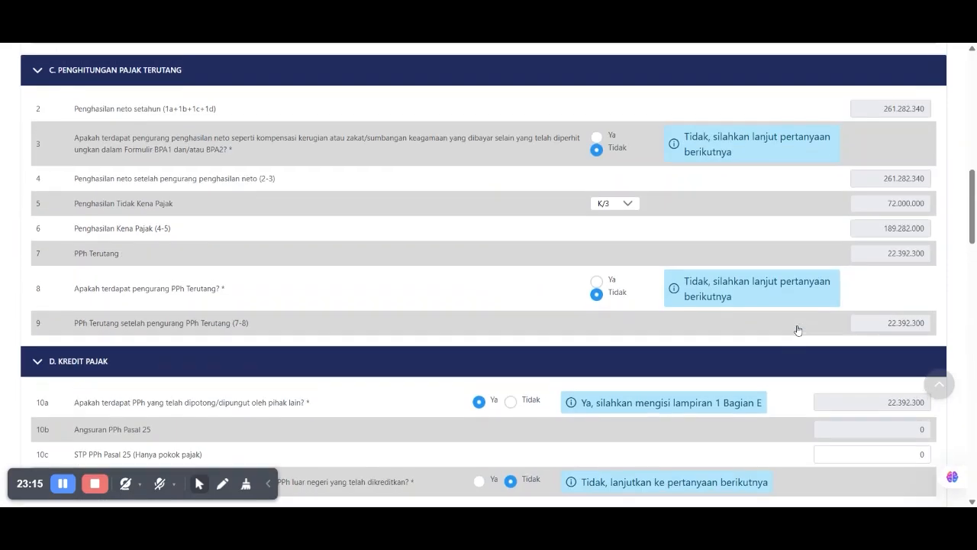
scroll(797, 329, "up", 10)
left_click(108, 185)
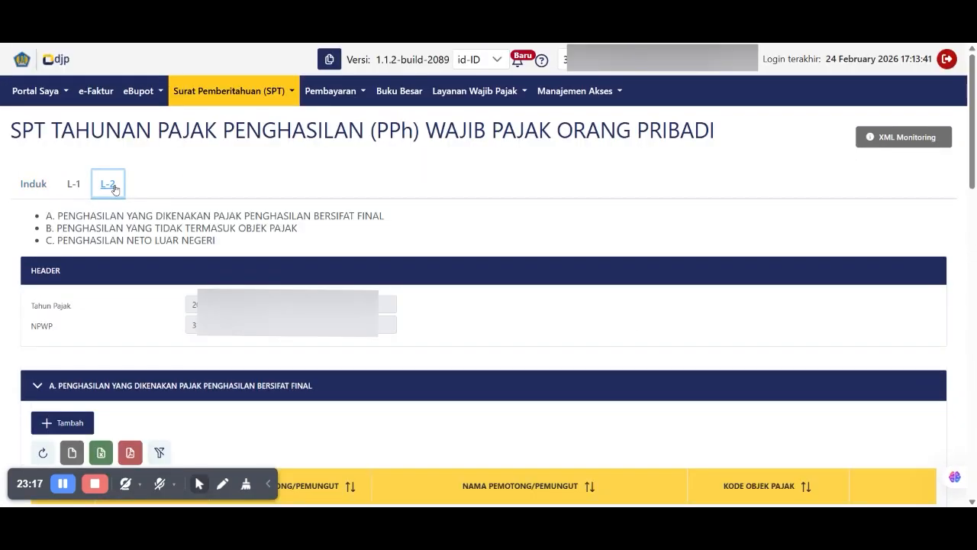
- In L-2 section B, start a non-taxable income entry and browse its income types without choosing one
triple_click(73, 229)
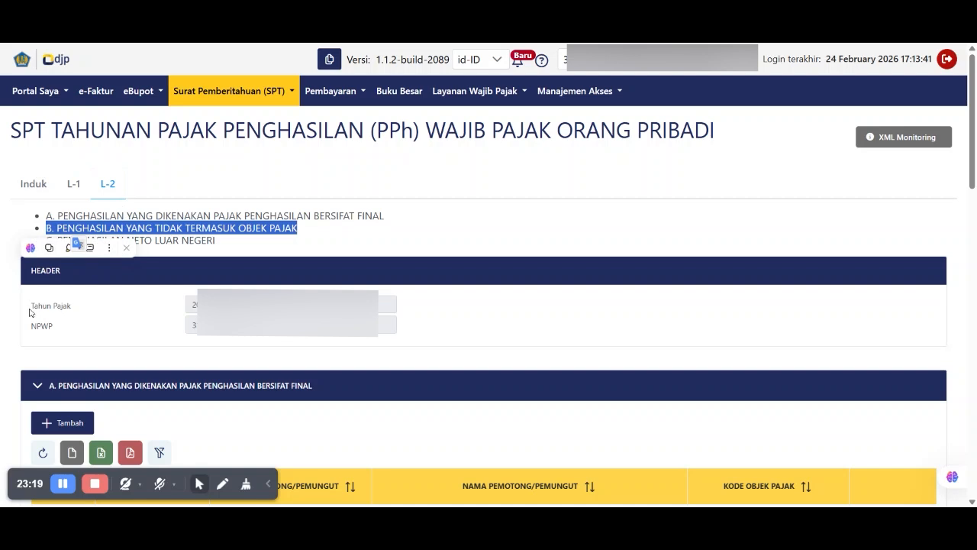
scroll(31, 309, "down", 8)
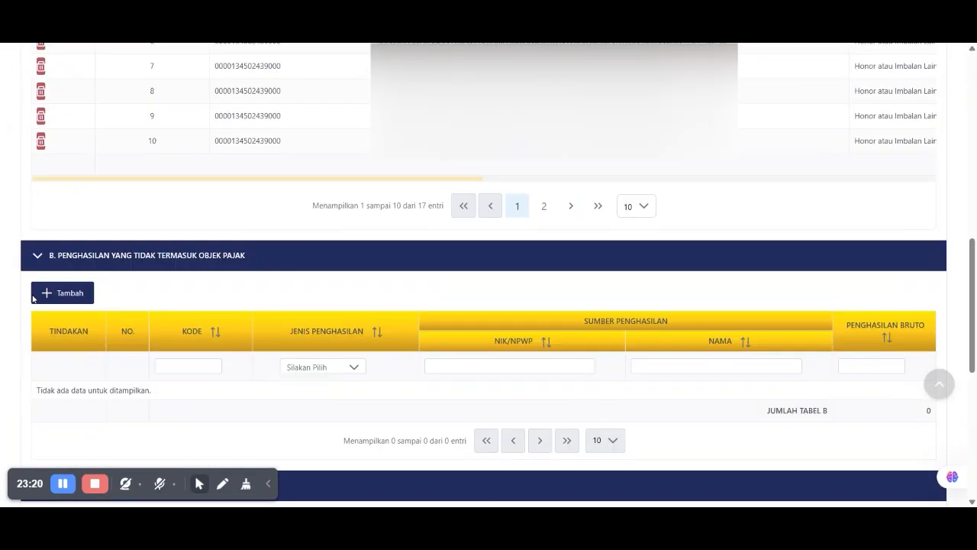
left_click(61, 292)
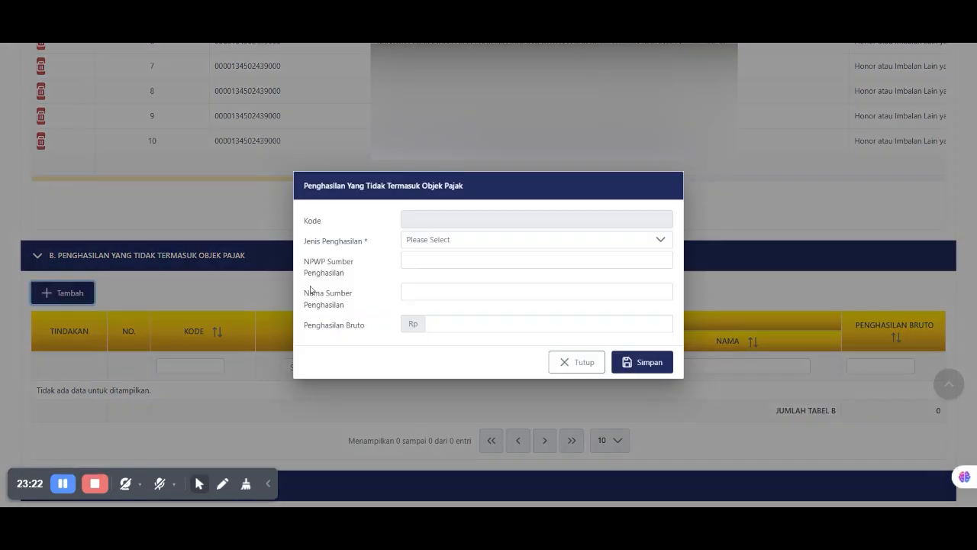
left_click(425, 241)
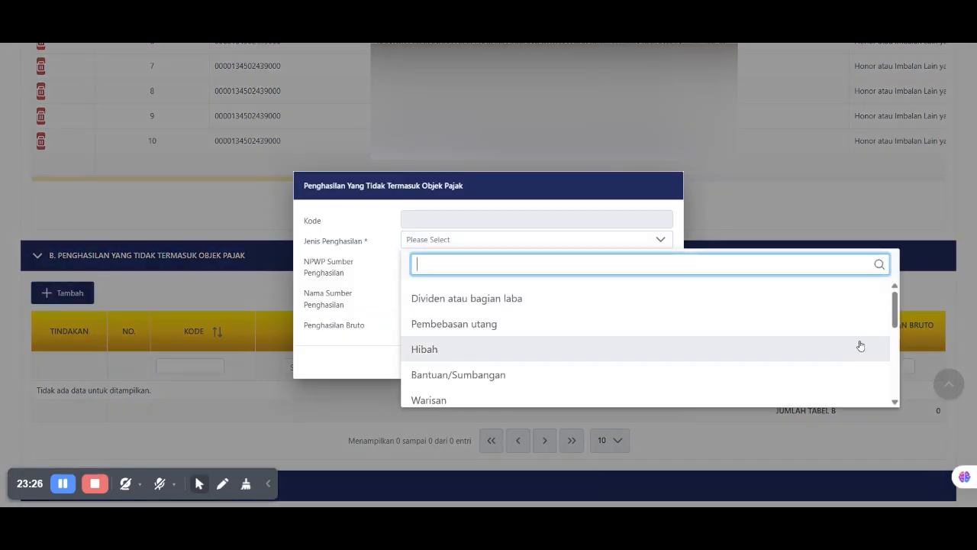
left_click_drag(895, 320, 897, 387)
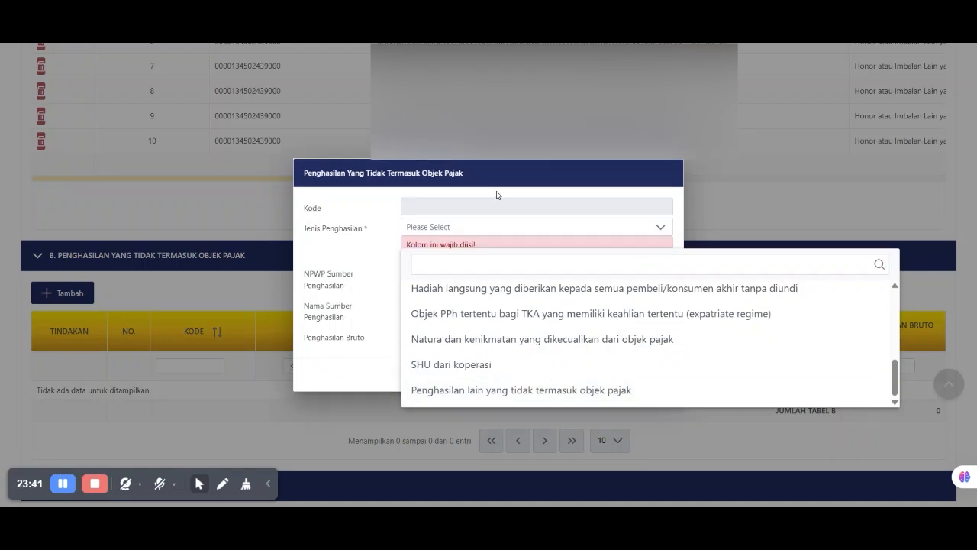
left_click(534, 336)
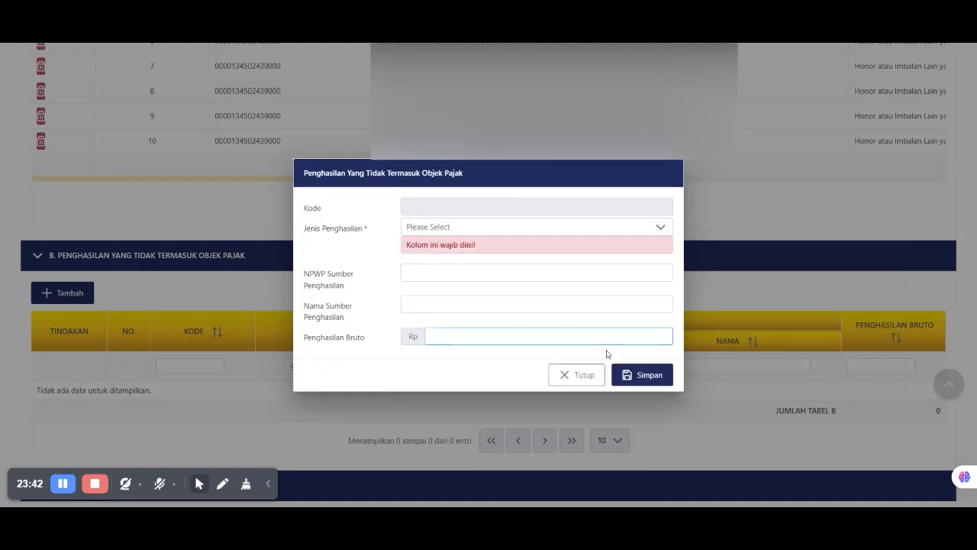
left_click(584, 375)
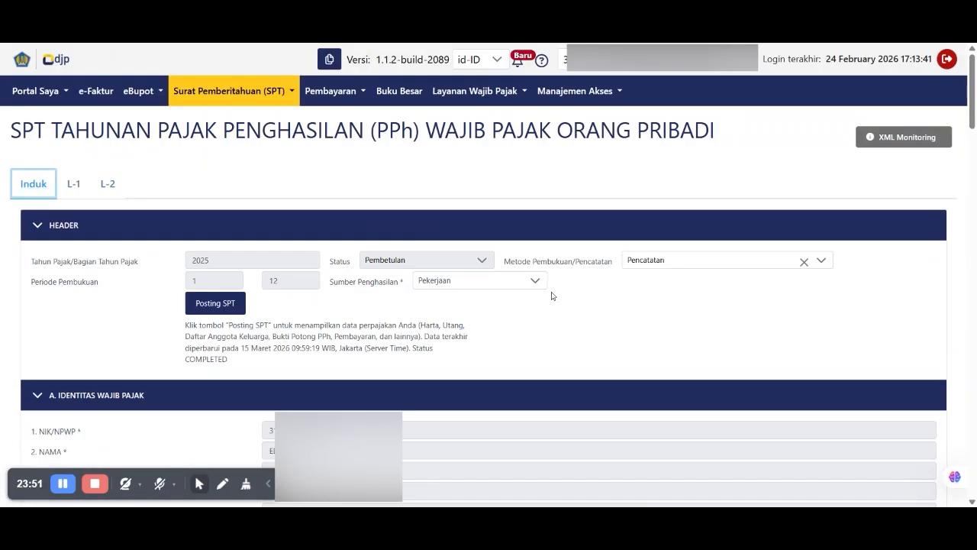
- Change the answer to question 14d on non-taxable income back to Tidak
scroll(549, 294, "down", 20)
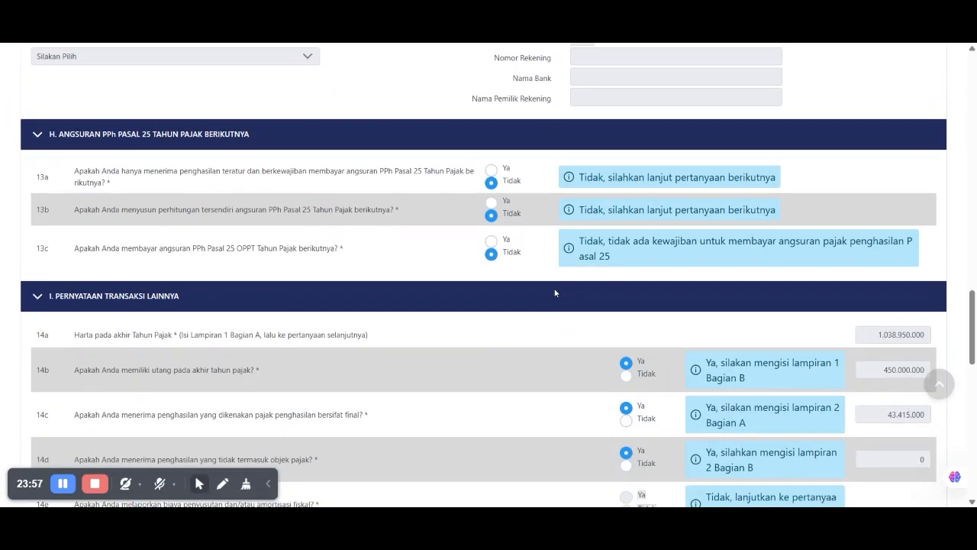
scroll(555, 292, "down", 3)
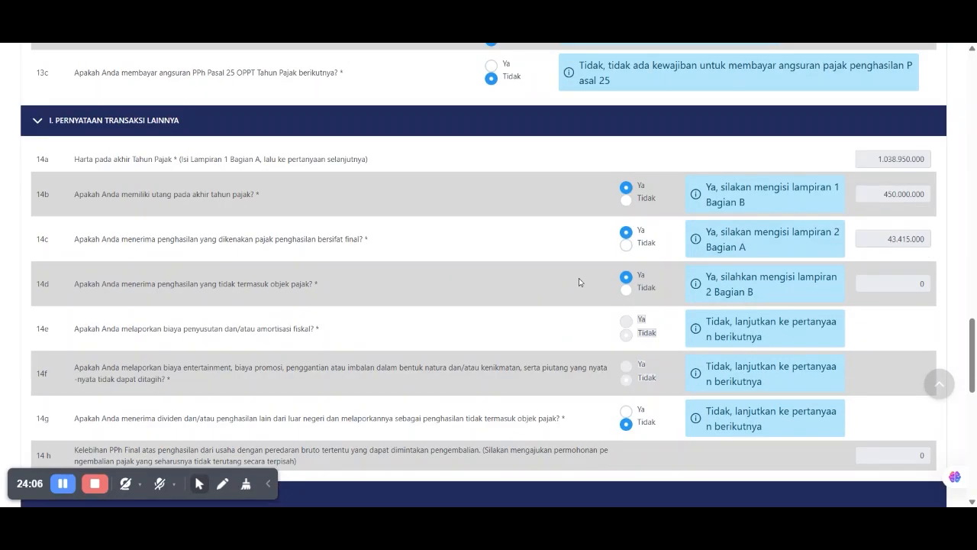
left_click(626, 290)
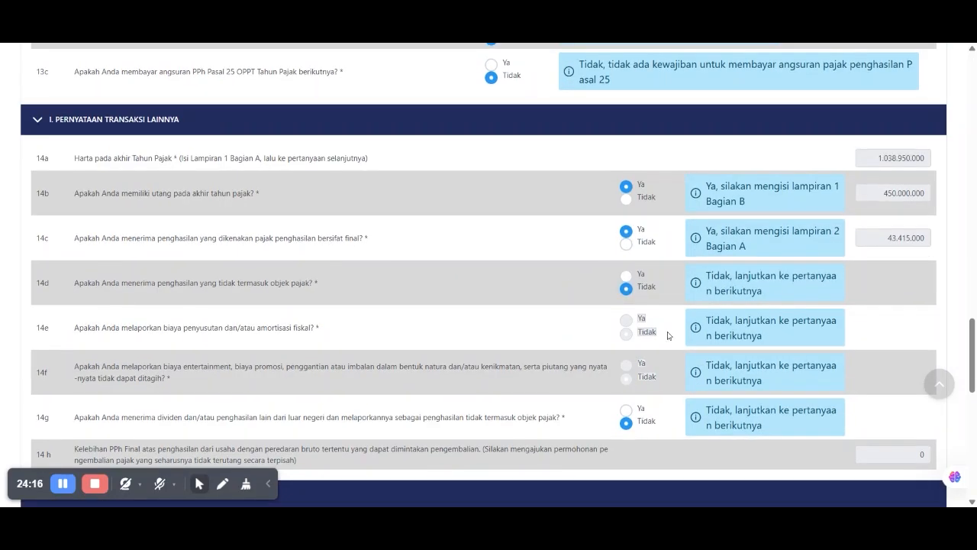
- Try Ya on question 14g about foreign dividends, then leave it at Tidak and continue to section J
scroll(668, 336, "down", 1)
scroll(337, 305, "down", 1)
left_click_drag(143, 290, 559, 290)
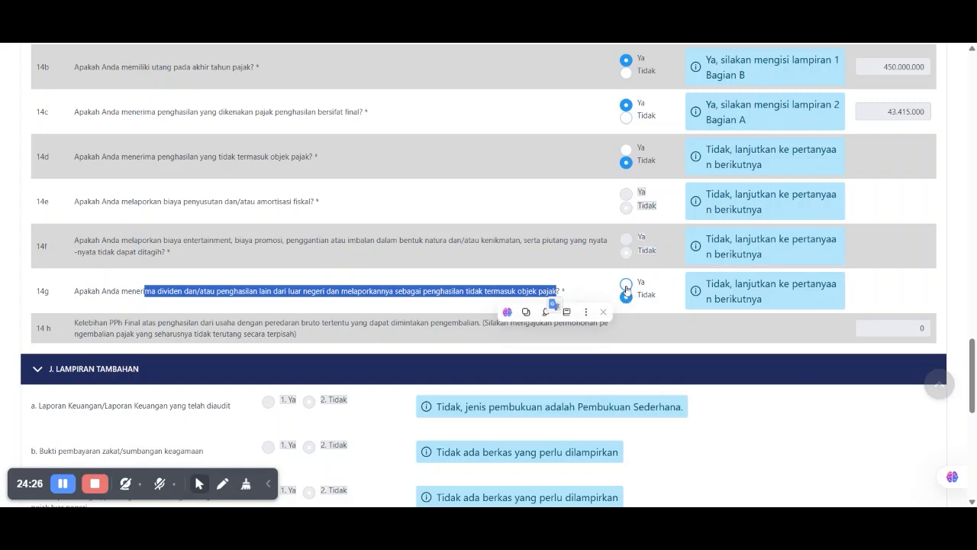
left_click(626, 286)
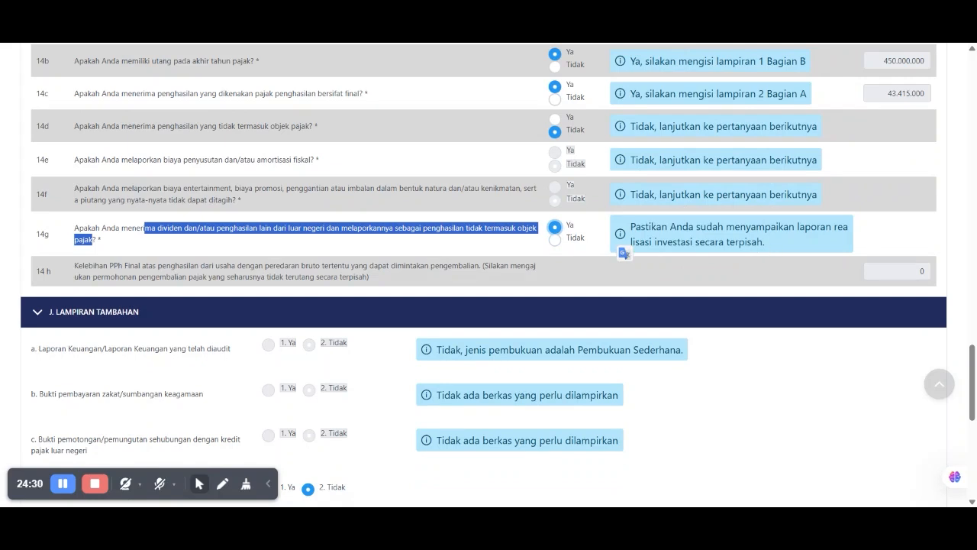
triple_click(649, 241)
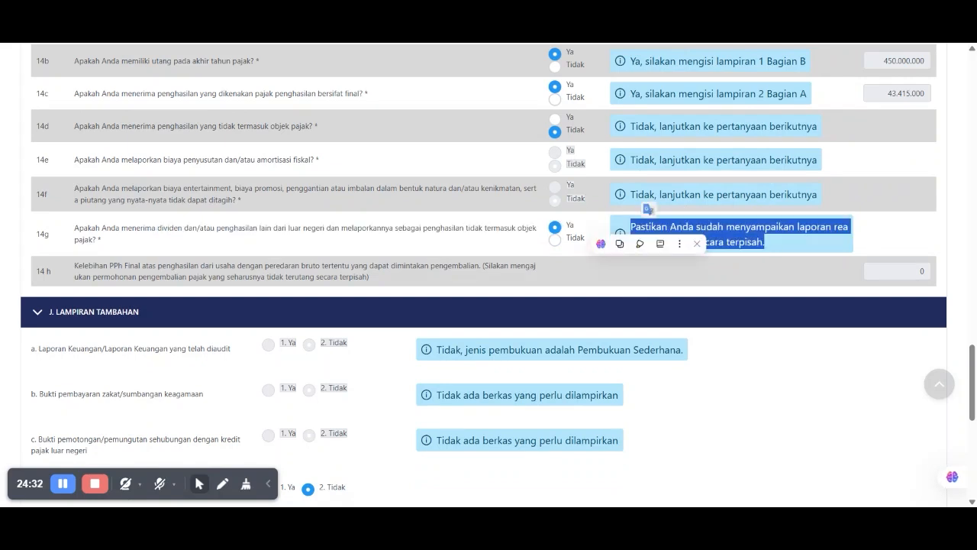
left_click(555, 241)
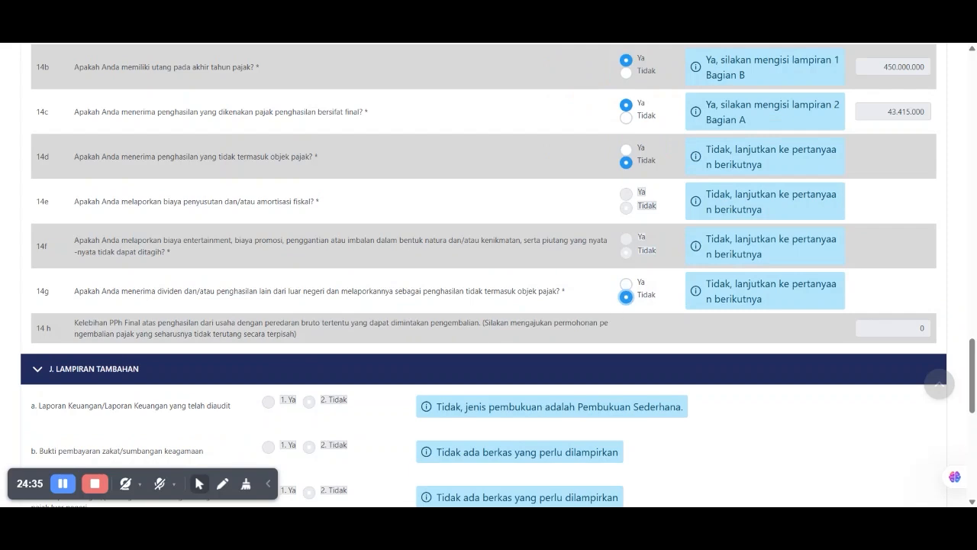
scroll(458, 306, "down", 1)
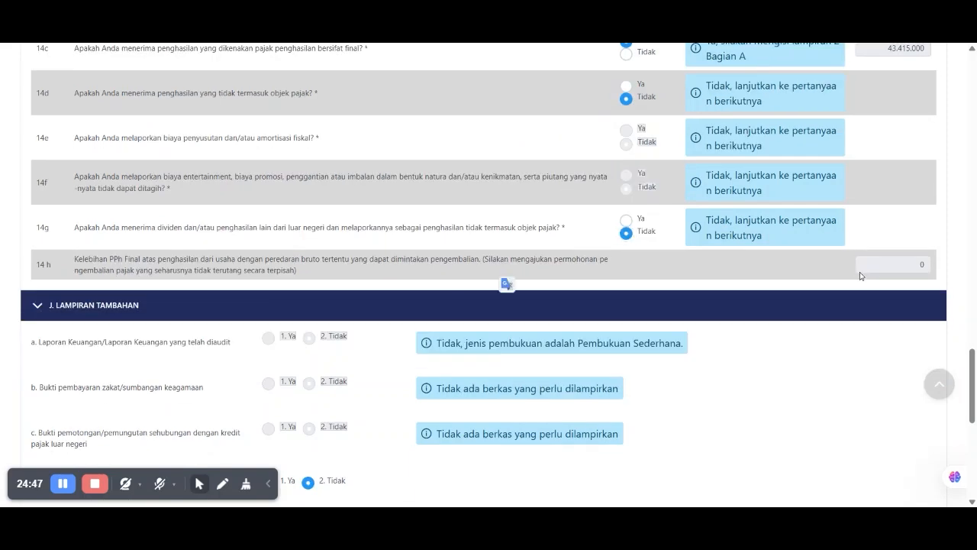
scroll(368, 290, "down", 2)
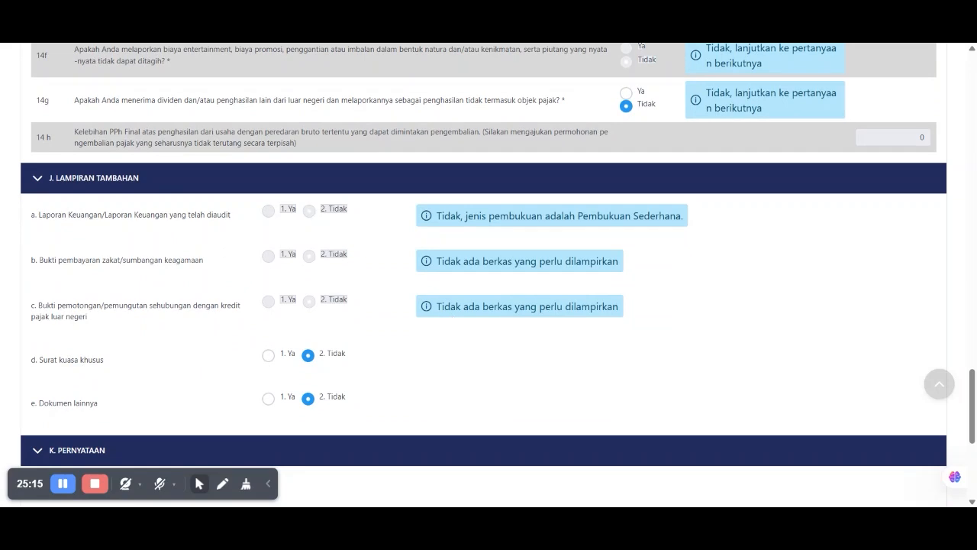
- Leave Surat kuasa khusus and Dokumen lainnya at No, and tick the section K truth declaration
scroll(69, 328, "down", 1)
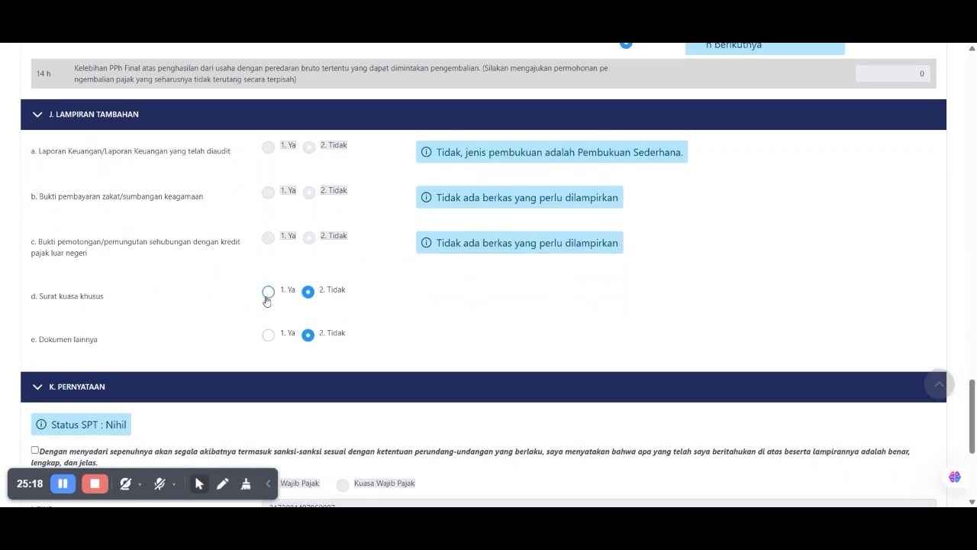
scroll(332, 294, "down", 1)
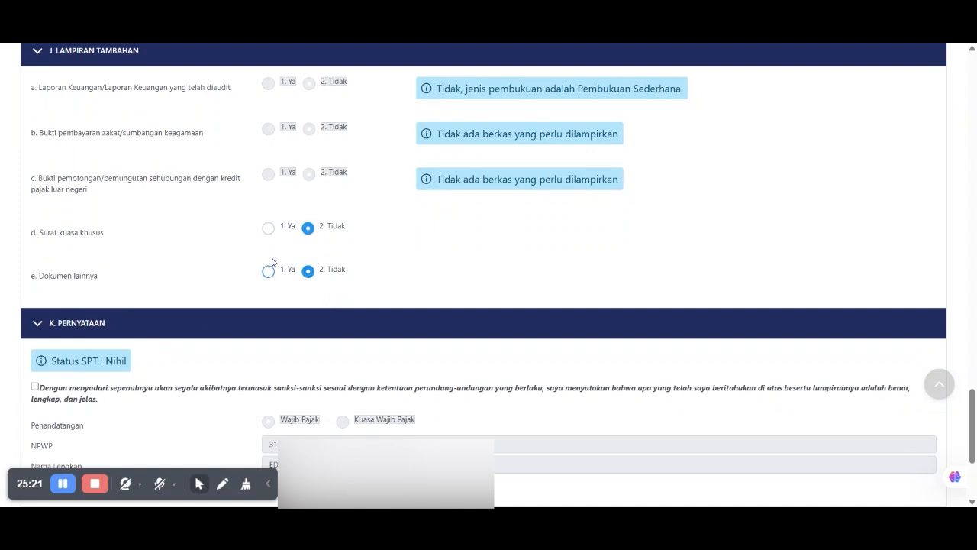
left_click(269, 229)
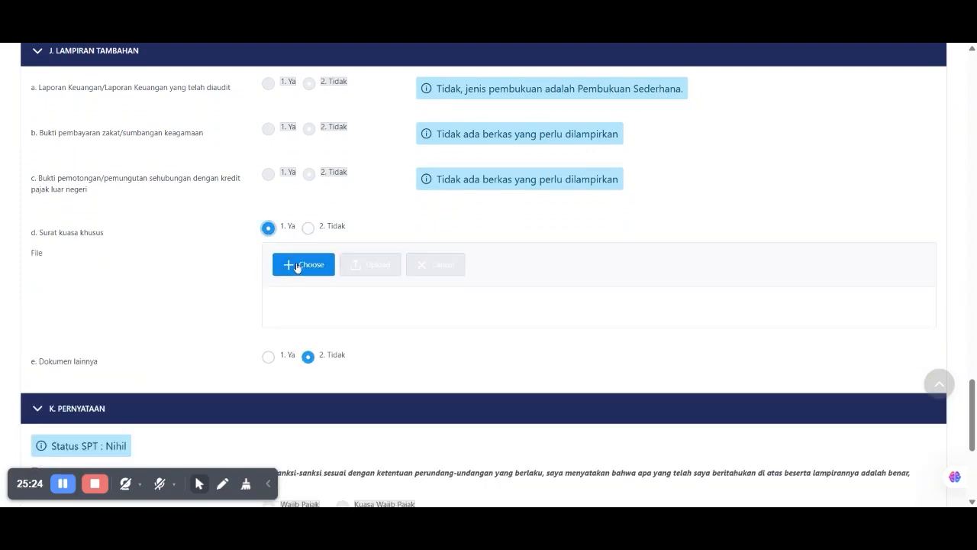
left_click(308, 228)
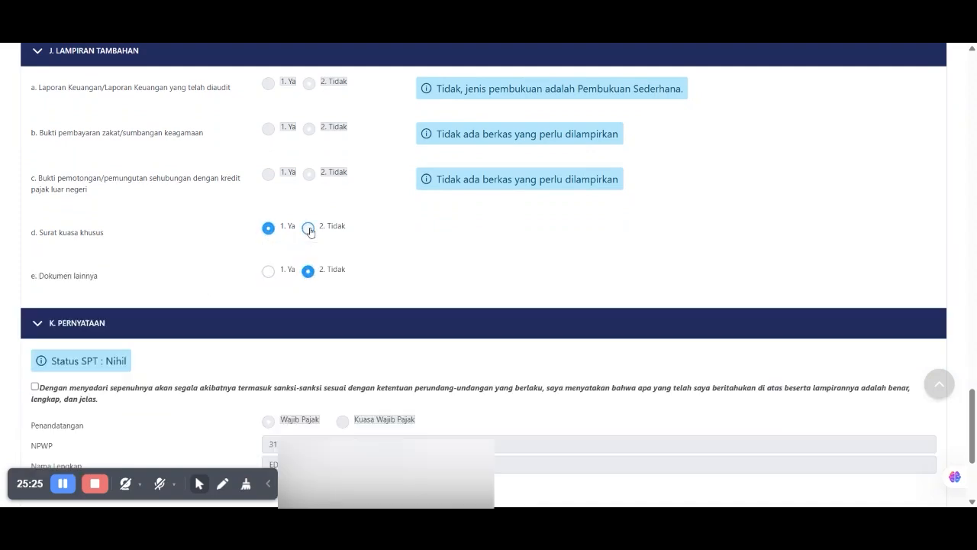
left_click(269, 272)
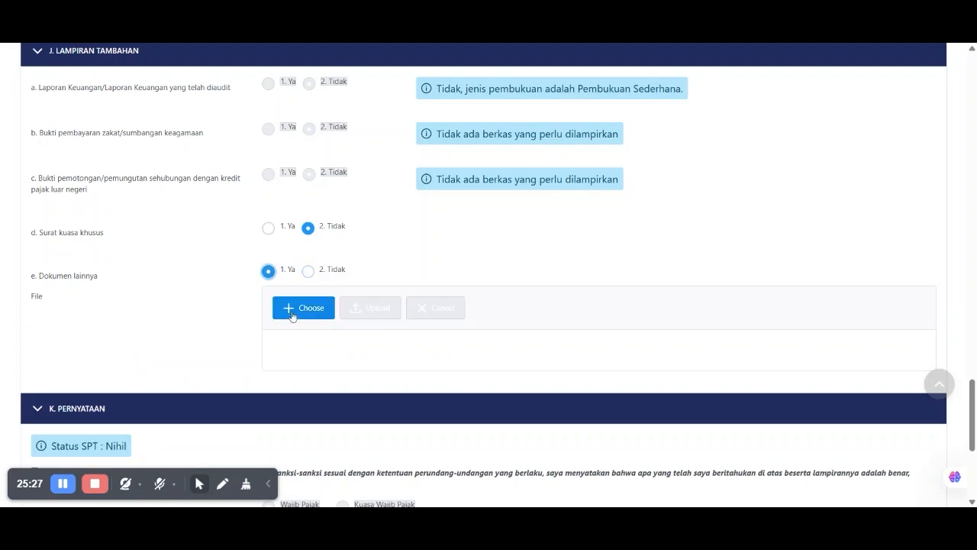
left_click(307, 272)
scroll(165, 309, "down", 3)
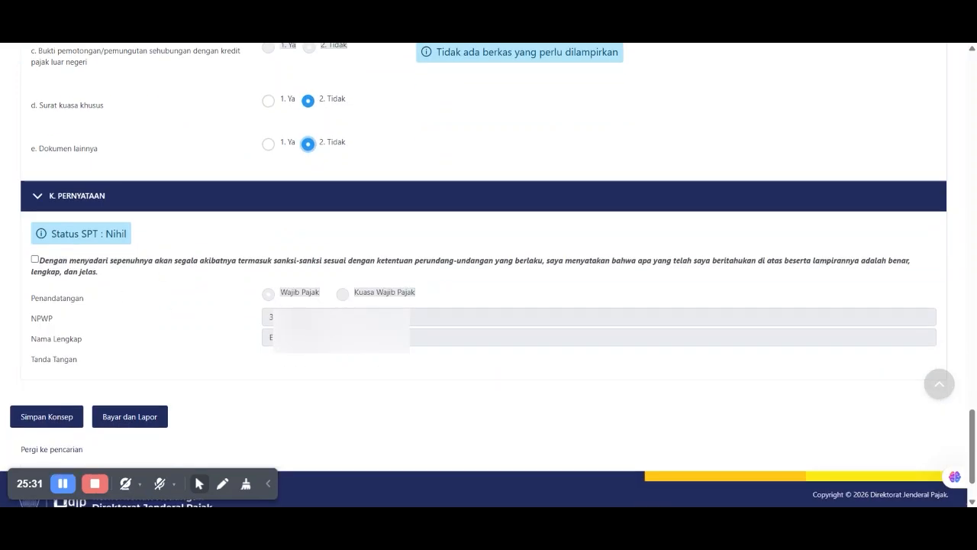
left_click(34, 260)
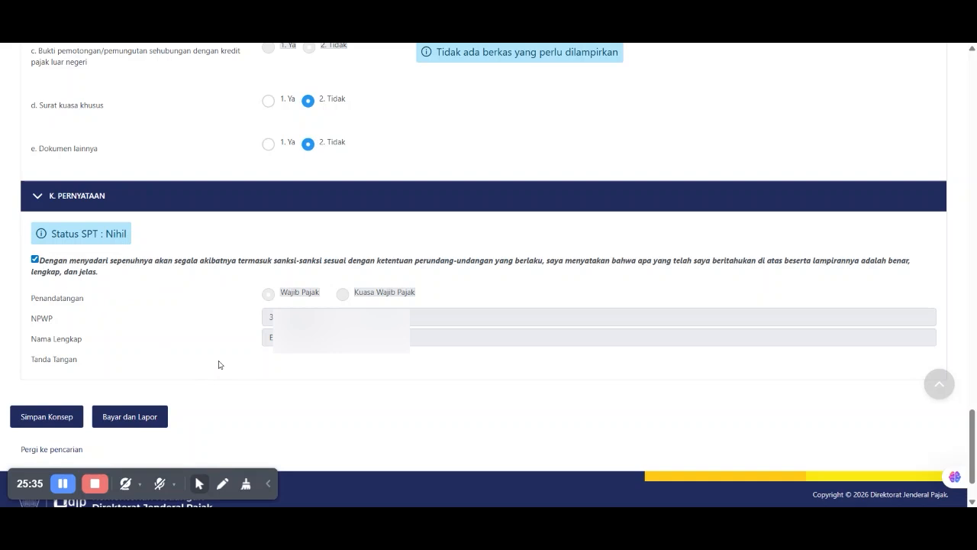
- Submit the return with Bayar dan Lapor and sign it using Kode Otorisasi DJP as provider
left_click(131, 413)
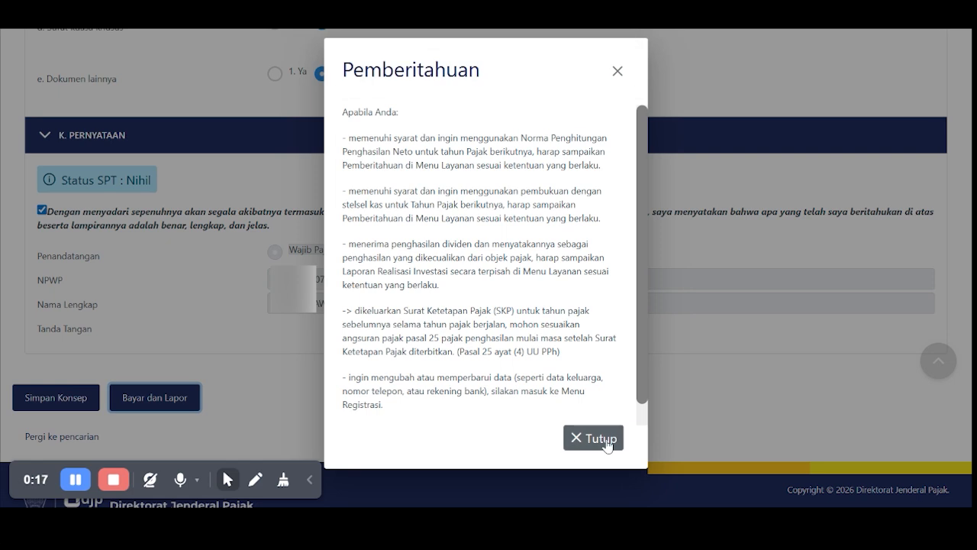
left_click(600, 442)
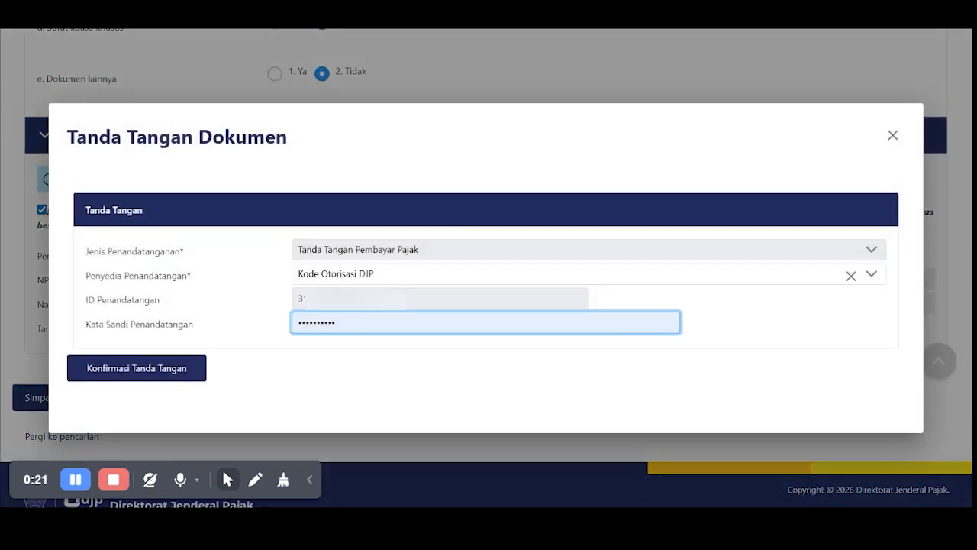
left_click(396, 278)
left_click(396, 278)
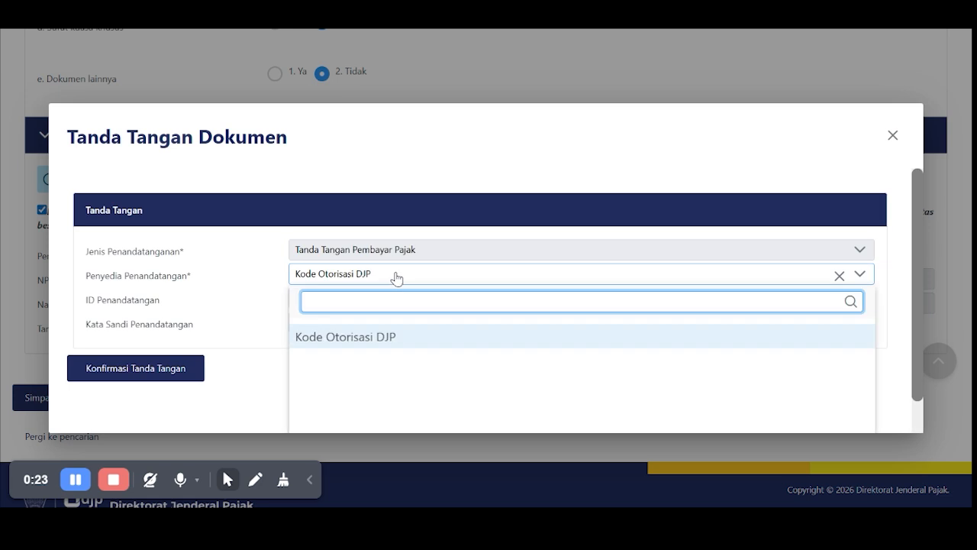
left_click(375, 346)
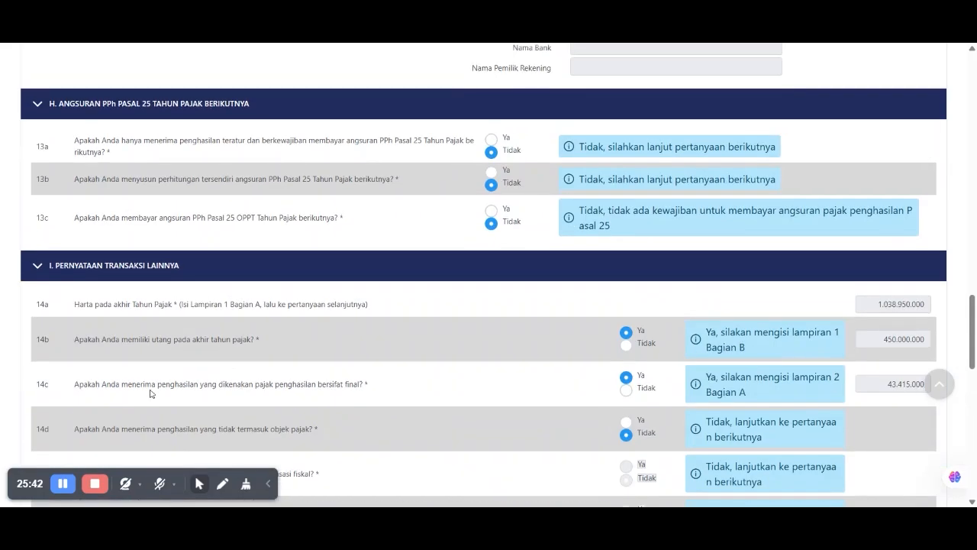
scroll(150, 394, "up", 20)
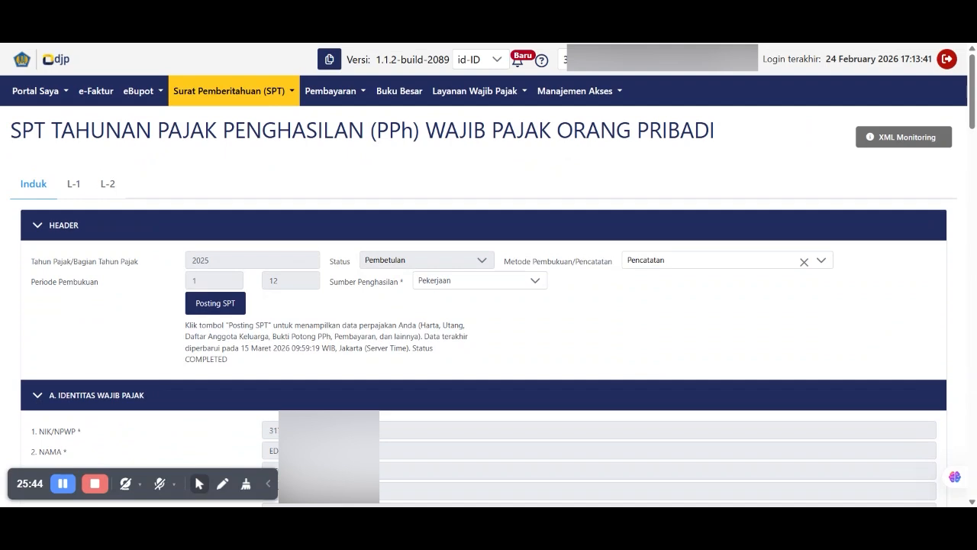
- Check SPT Menunggu Pembayaran, then open SPT Dilaporkan, headed by the January–December 2025 annual return
left_click(201, 92)
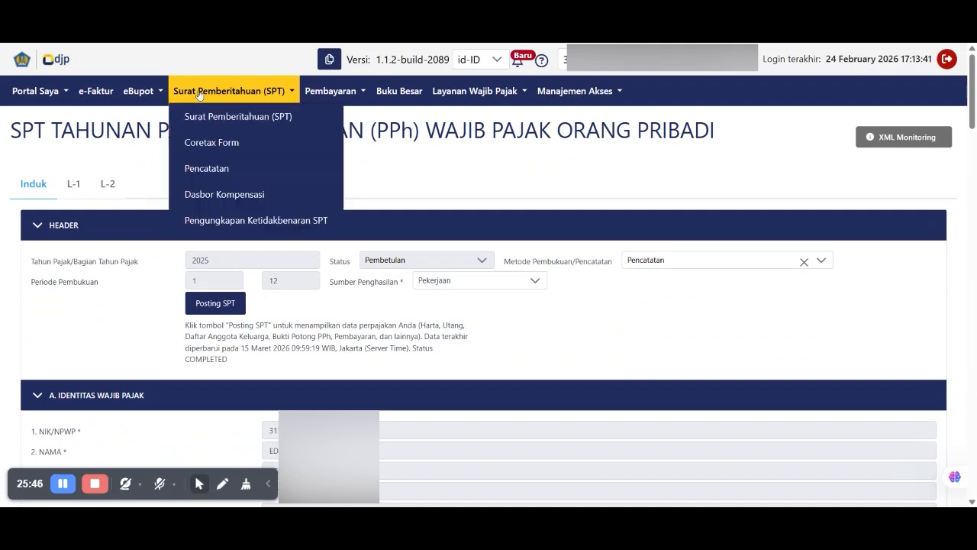
left_click(205, 118)
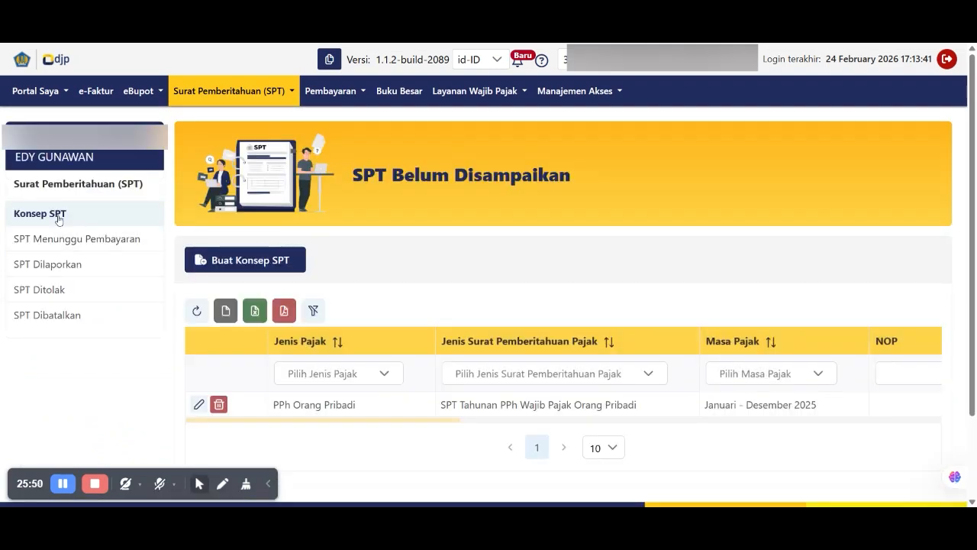
left_click(91, 243)
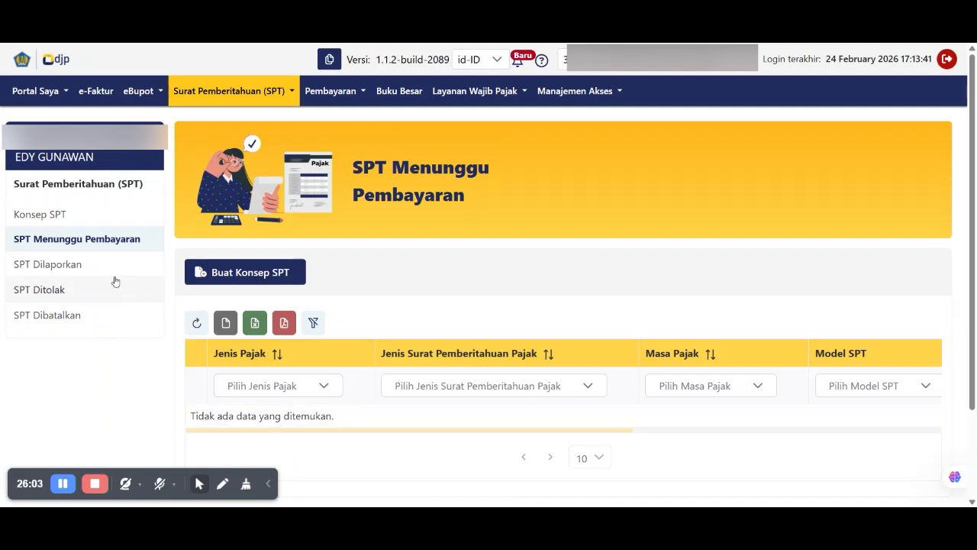
left_click(69, 268)
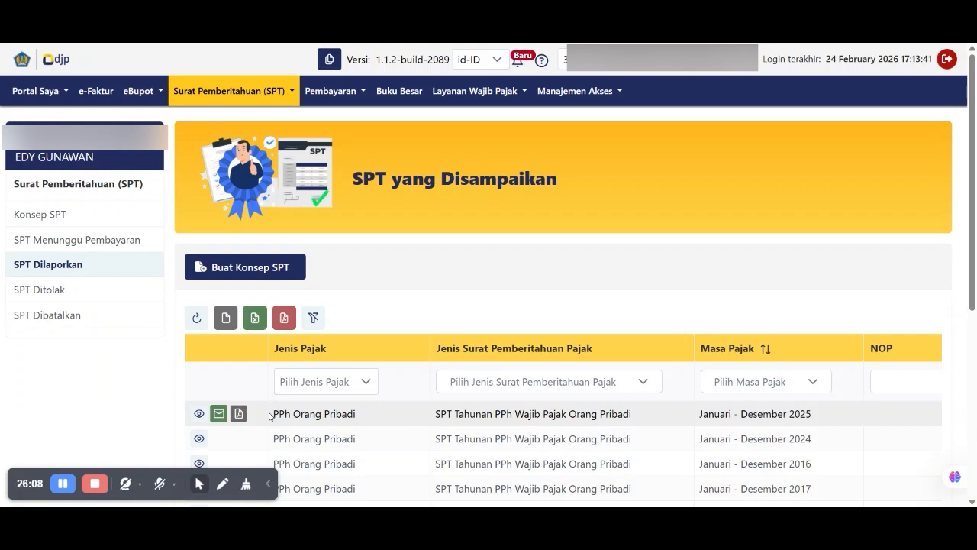
left_click_drag(269, 414, 825, 412)
scroll(826, 412, "down", 1)
scroll(808, 418, "down", 3)
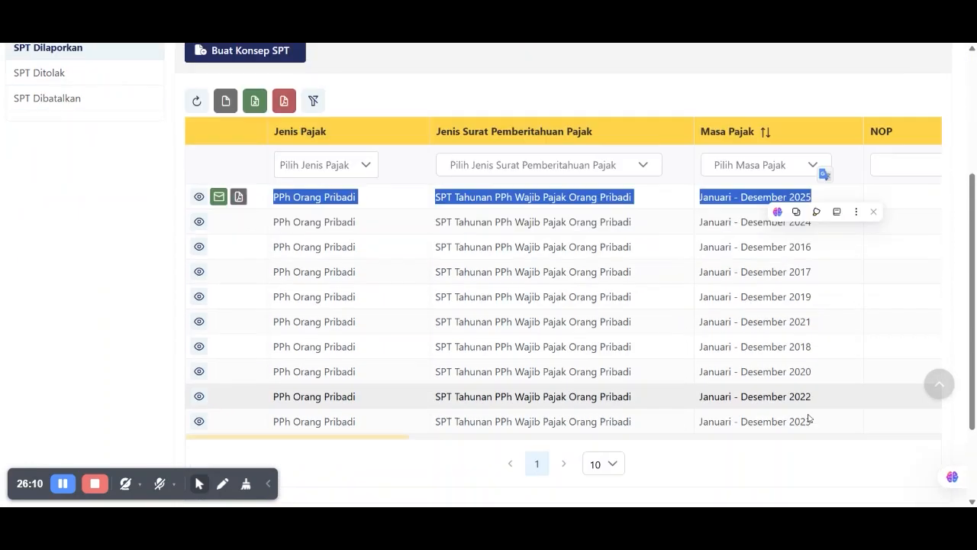
left_click_drag(371, 407, 615, 408)
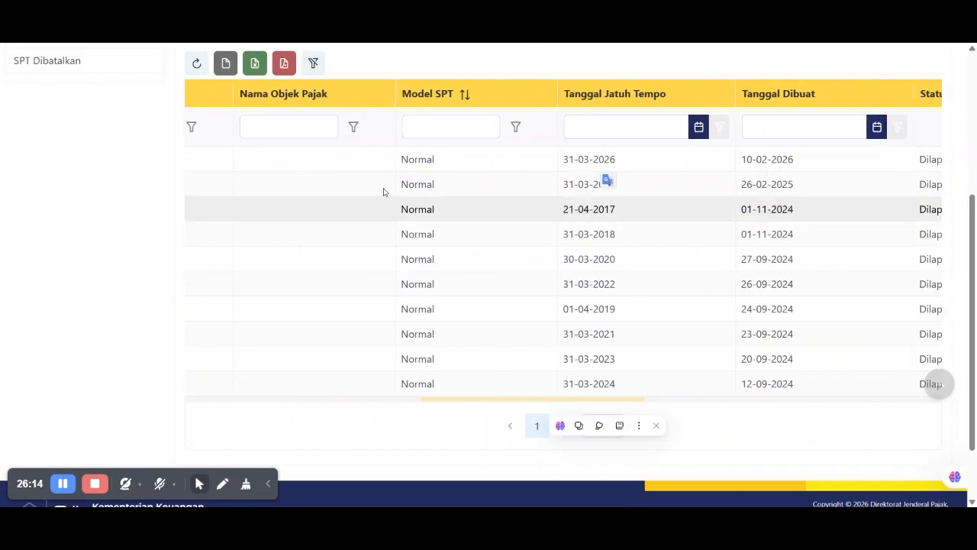
double_click(418, 159)
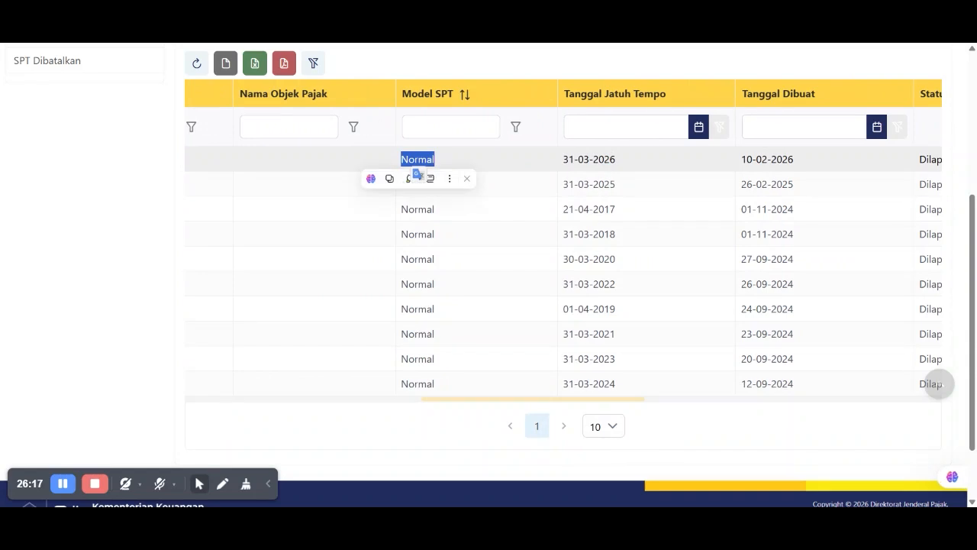
double_click(589, 158)
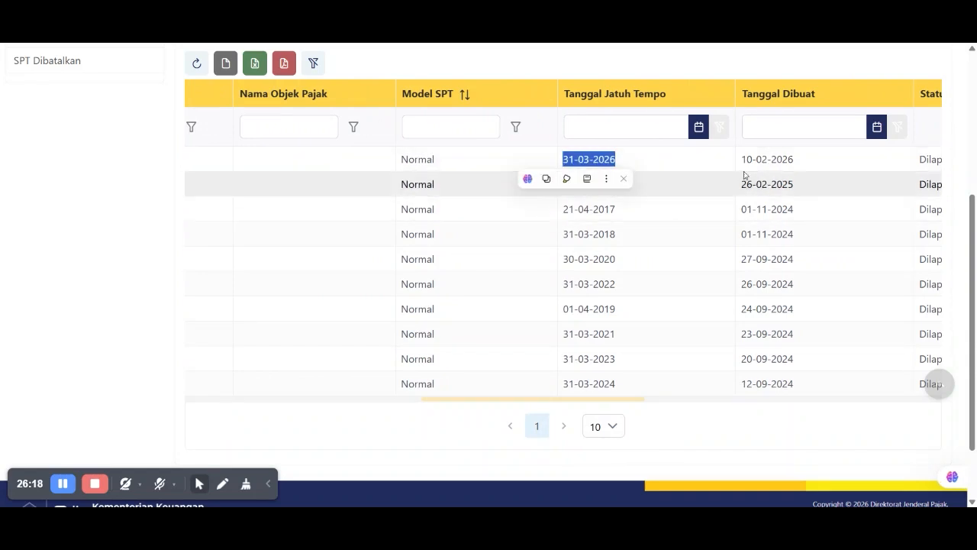
double_click(767, 159)
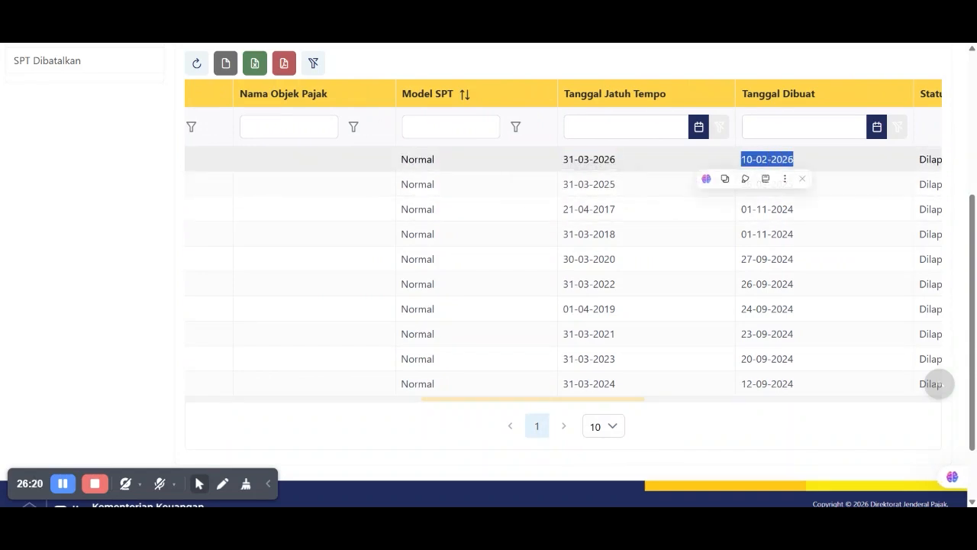
left_click_drag(640, 399, 759, 399)
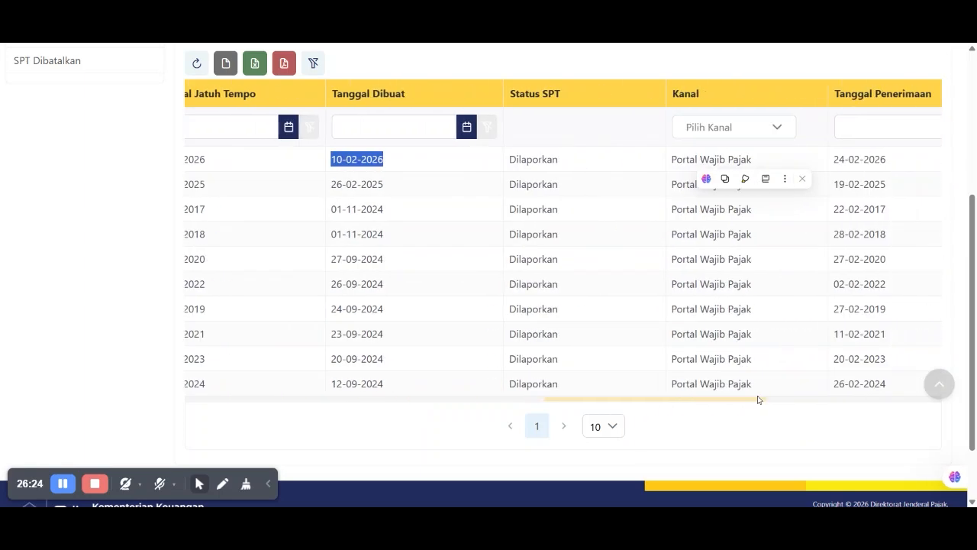
double_click(534, 160)
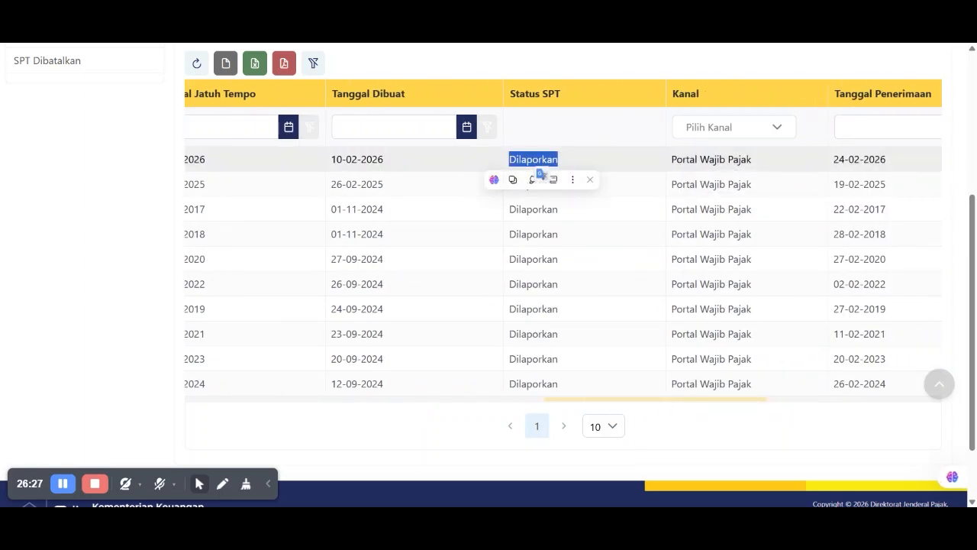
triple_click(873, 159)
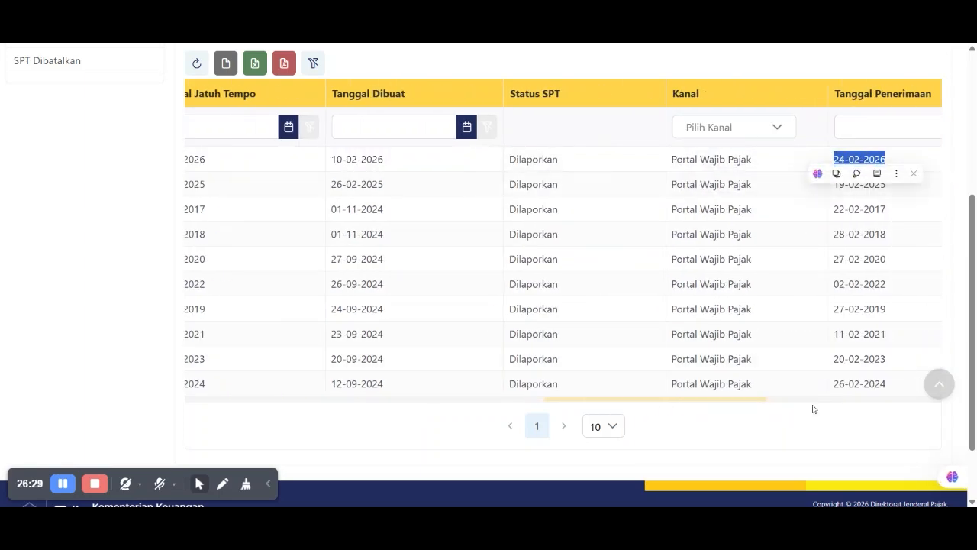
left_click_drag(755, 404, 928, 397)
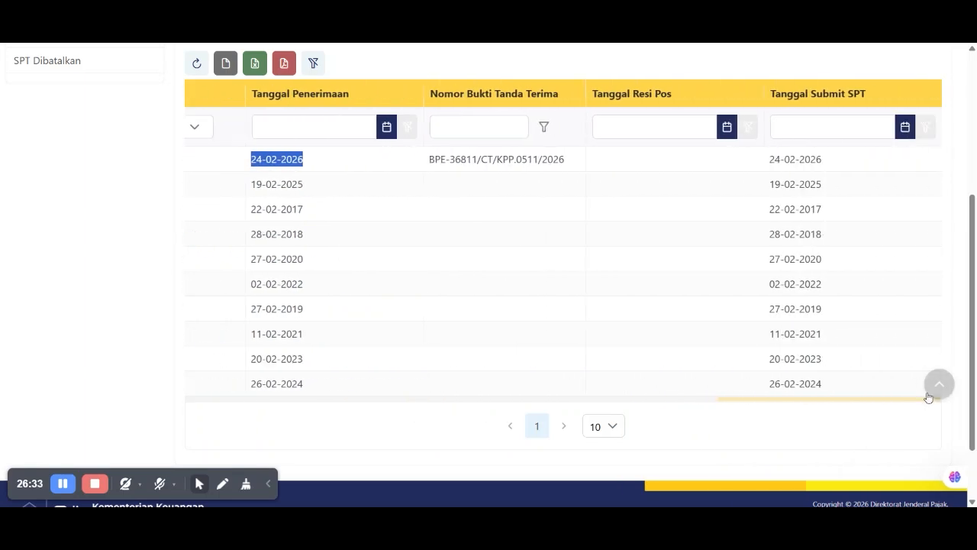
triple_click(506, 159)
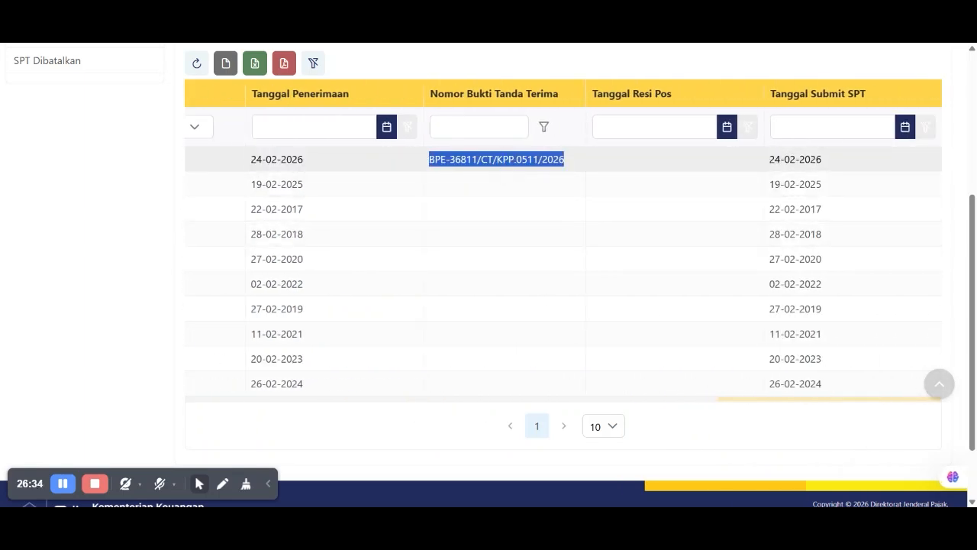
triple_click(794, 158)
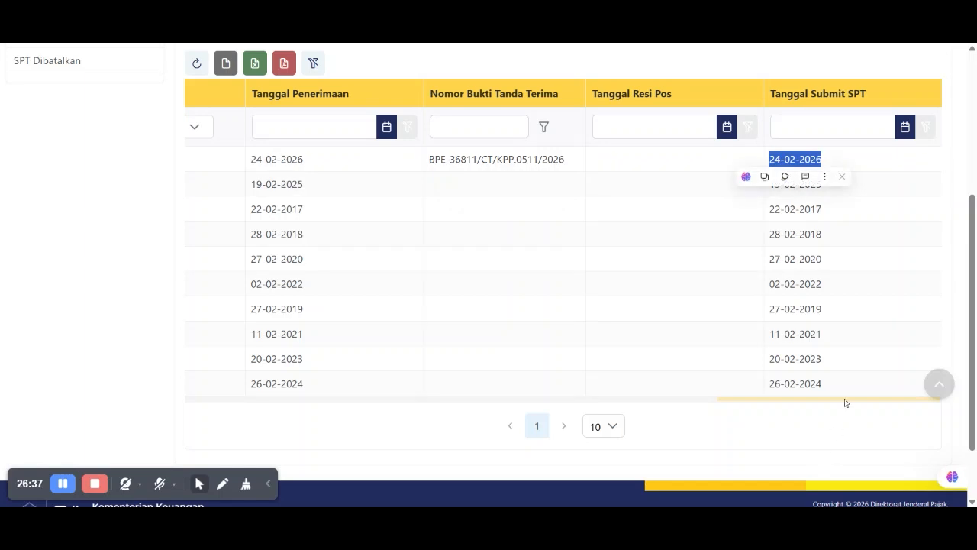
left_click_drag(857, 402, 430, 425)
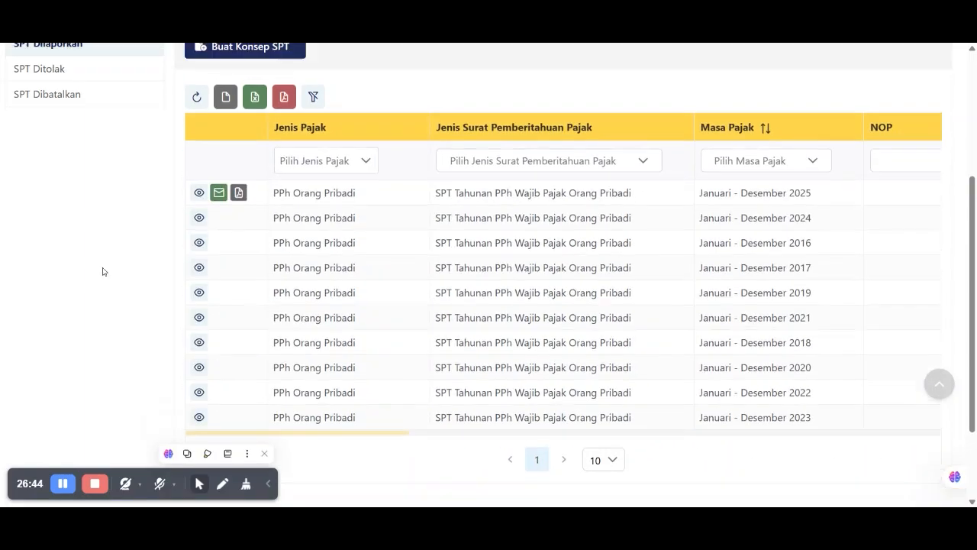
scroll(103, 271, "up", 3)
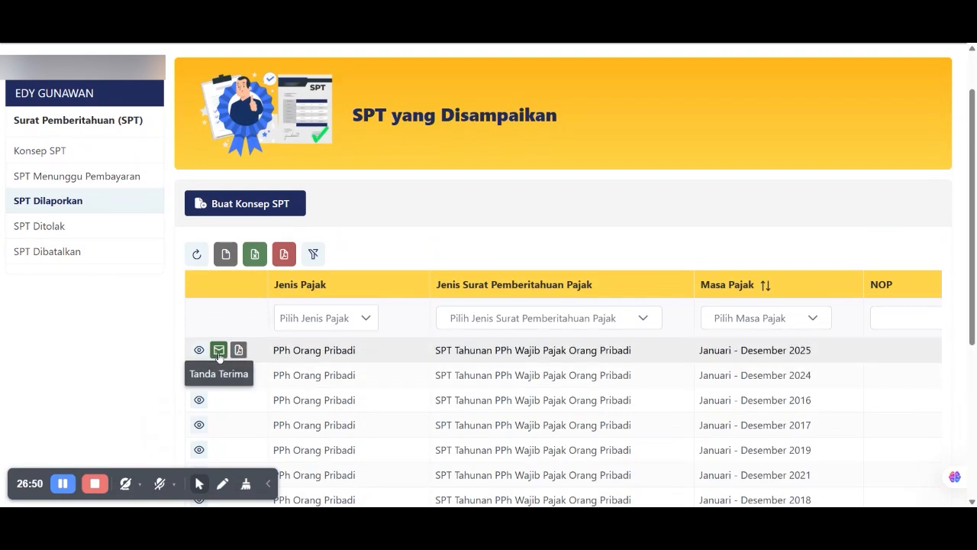
- Email the 2025 return's receipt, then check the SPT Ditolak and SPT Dibatalkan lists
left_click(219, 355)
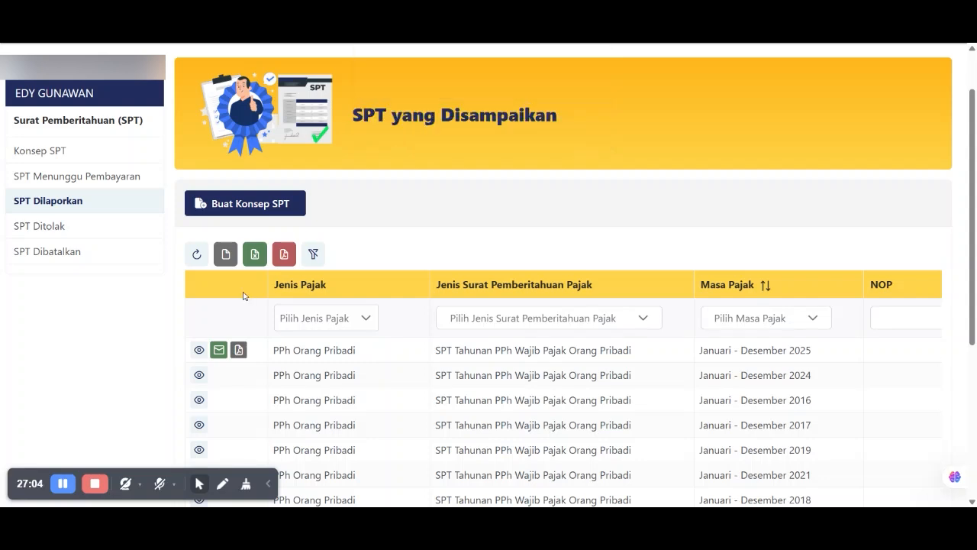
left_click(35, 226)
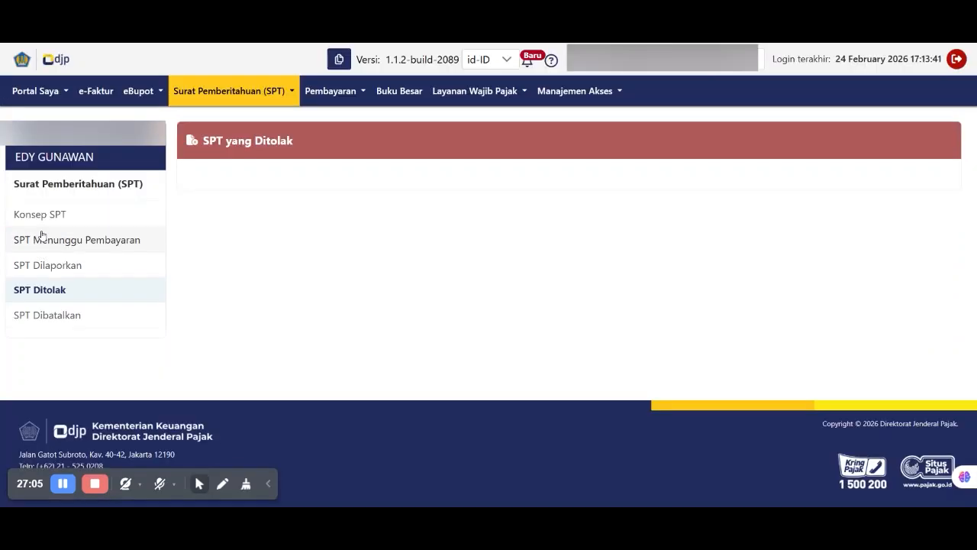
left_click(47, 317)
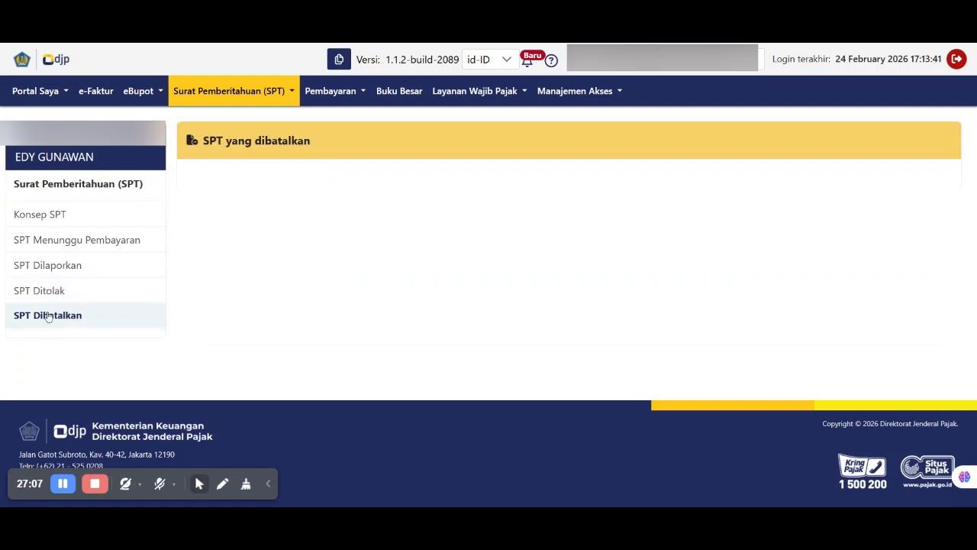